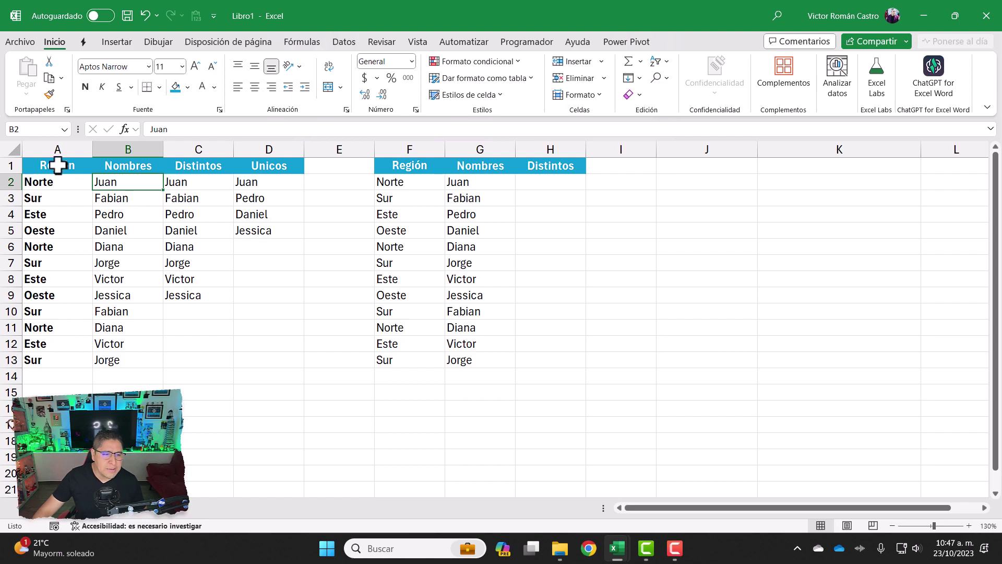
Step: Select the Región and Nombres data and step through the twelve names in column B
mouse_move(55, 165)
mouse_down()
mouse_move(144, 314)
mouse_move(116, 361)
mouse_up()
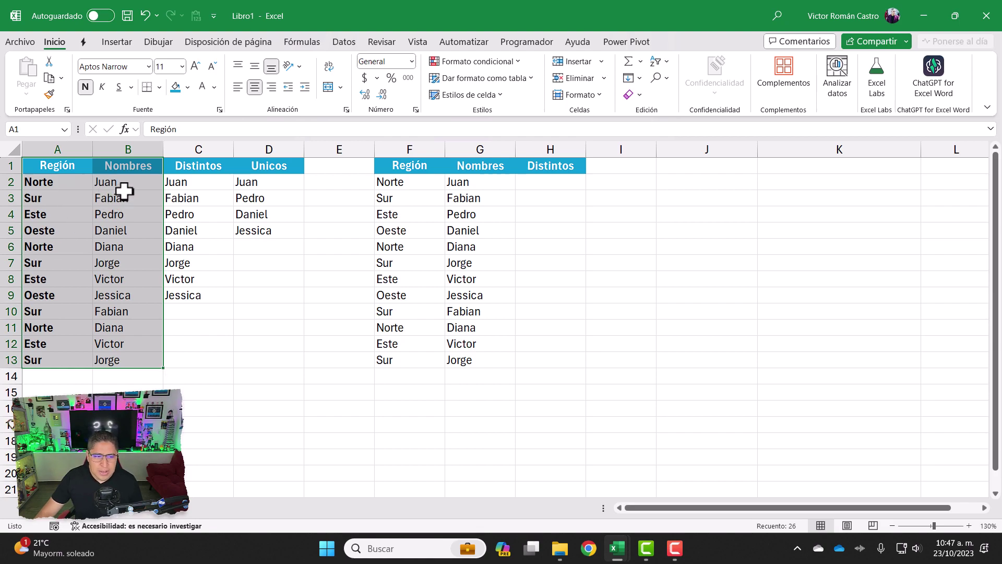
drag(125, 182, 124, 359)
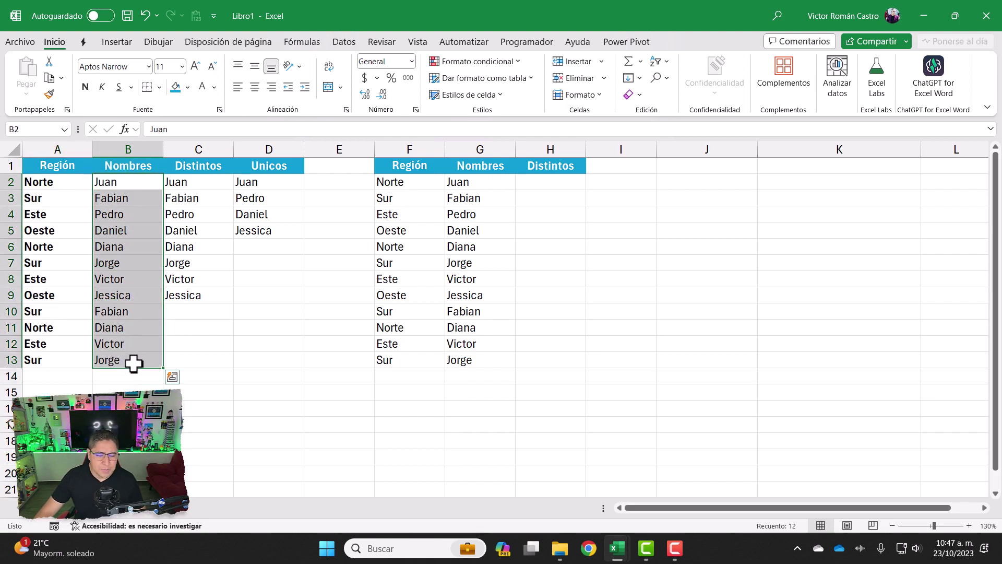
drag(130, 182, 39, 360)
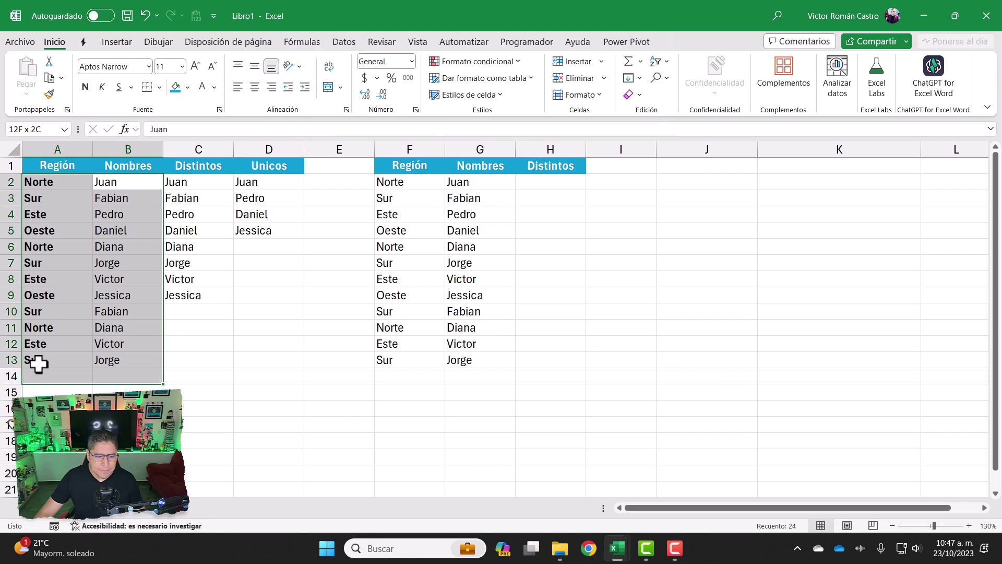
drag(116, 359, 120, 185)
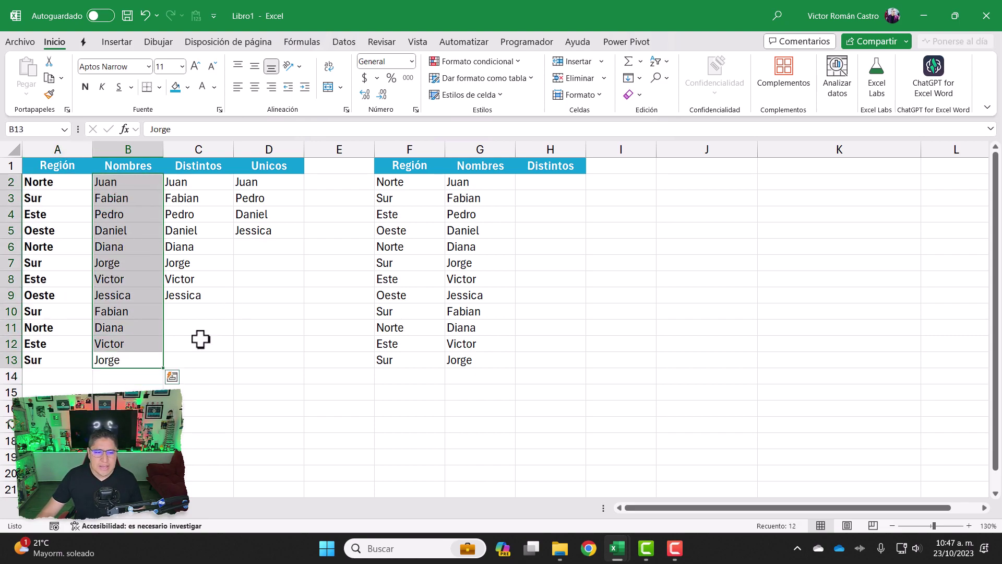
key(ctrl+Up)
key(Down)
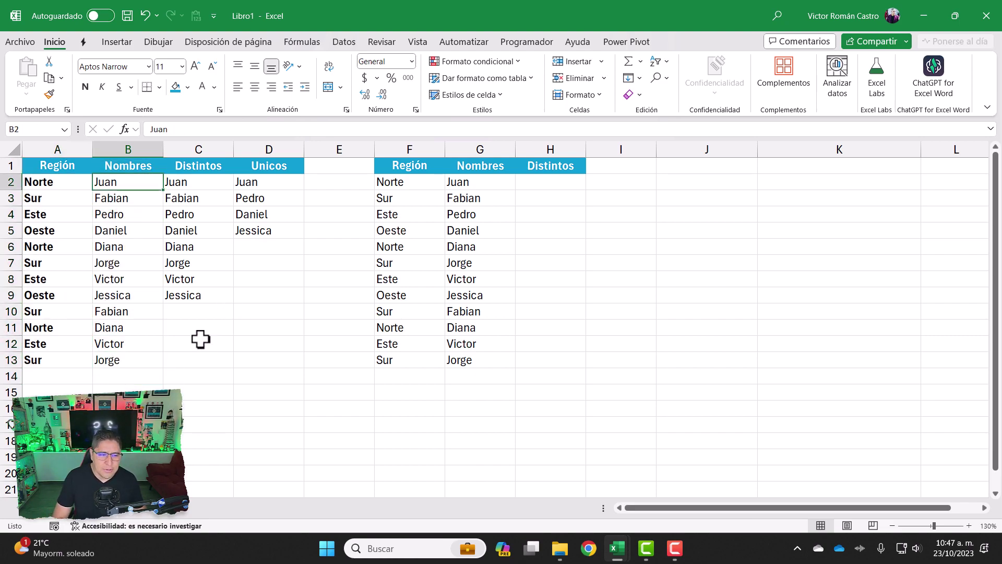
key(Down)
key(Down)
key(Down)
key(Down)
key(Down)
key(Down)
key(Down)
key(Down)
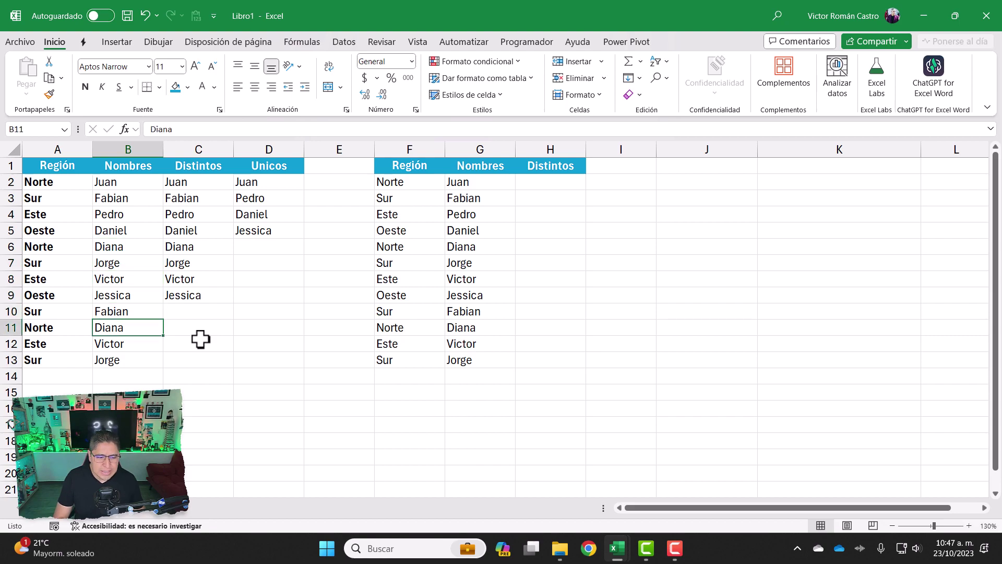
key(Down)
key(Down)
key(Up)
key(Down)
key(ctrl+Up)
key(Down)
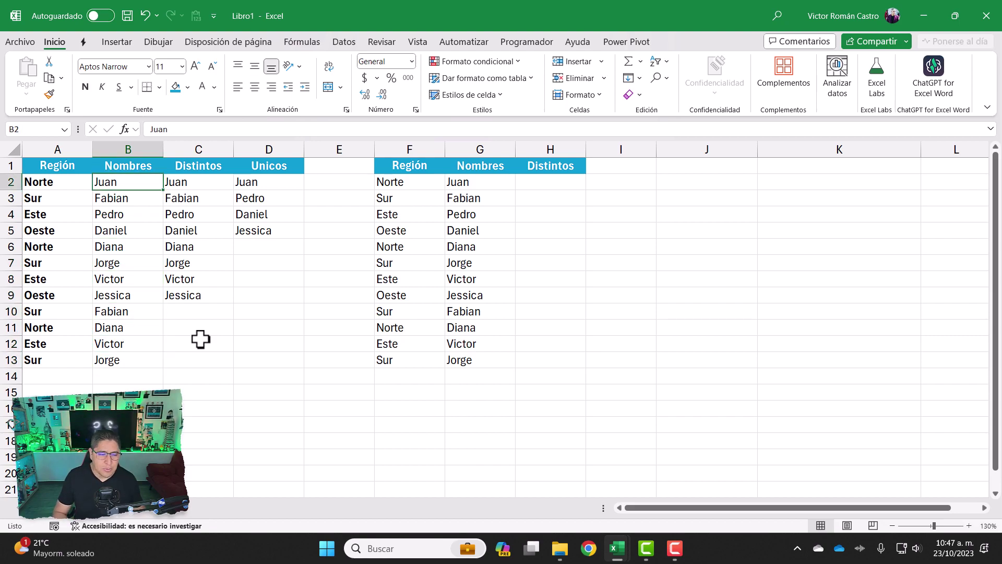
key(ctrl+shift+Down)
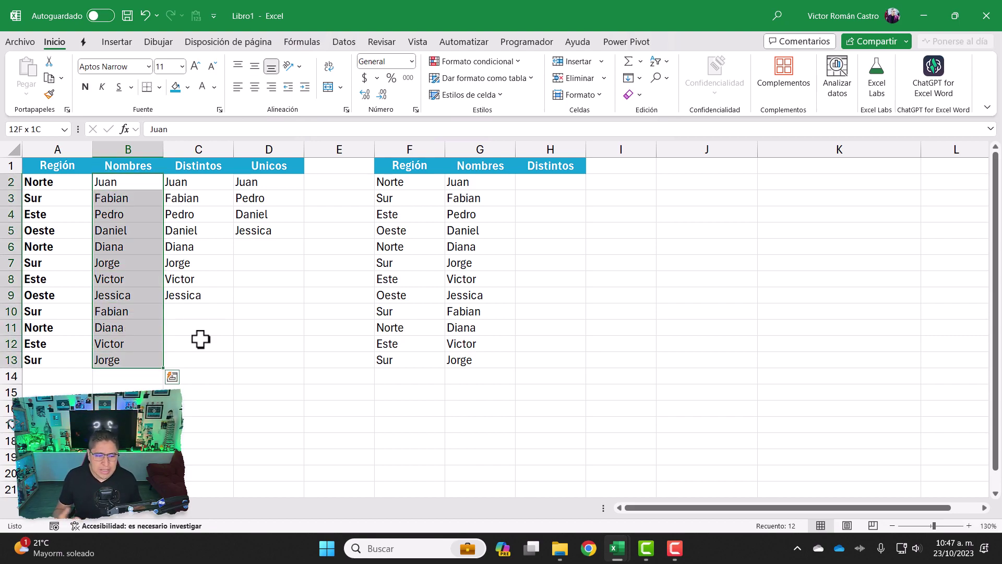
Step: Point out the repeated names Victor and Jorge in the Nombres list
click(124, 282)
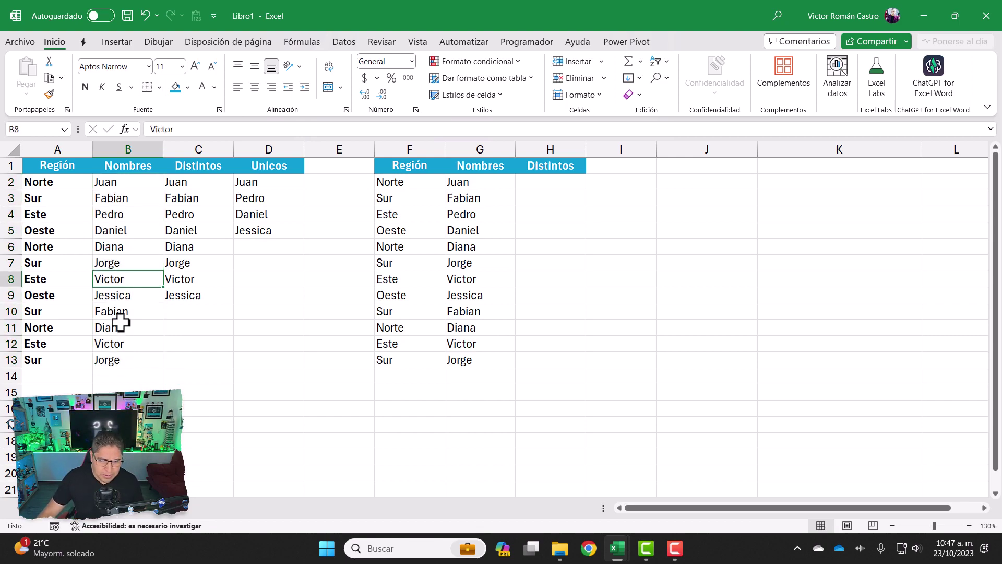
click(132, 350)
click(131, 361)
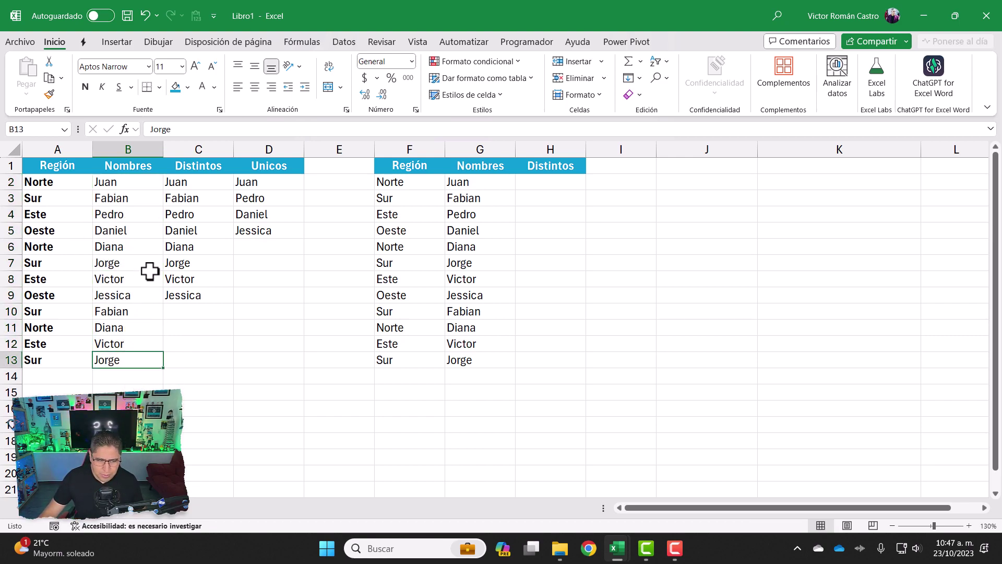
click(146, 266)
key(ctrl+Up)
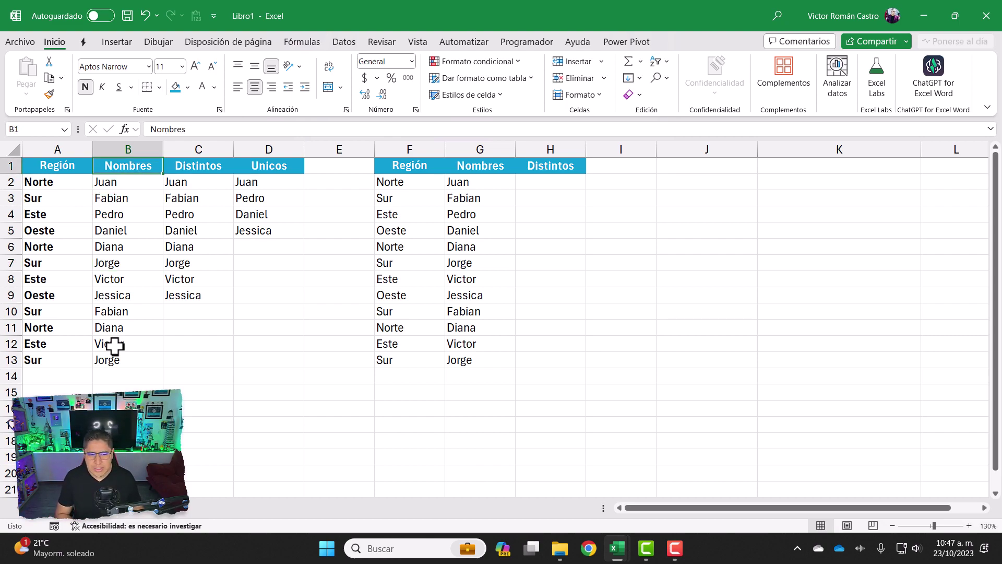
key(Left)
key(Right)
key(Right)
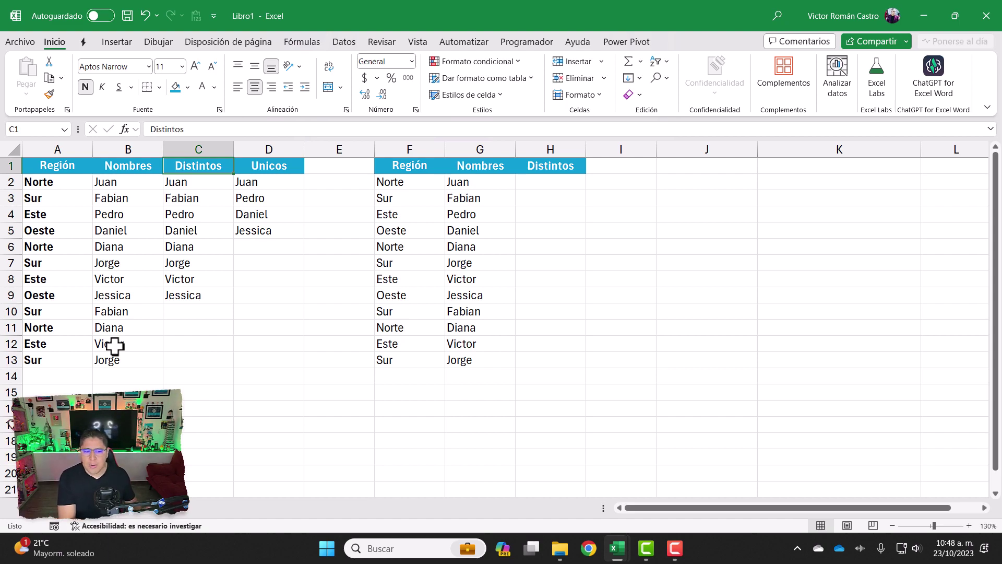
Step: Compare names against the eight-name Distintos list, where repeated Victor and Fabian appear only once
click(142, 281)
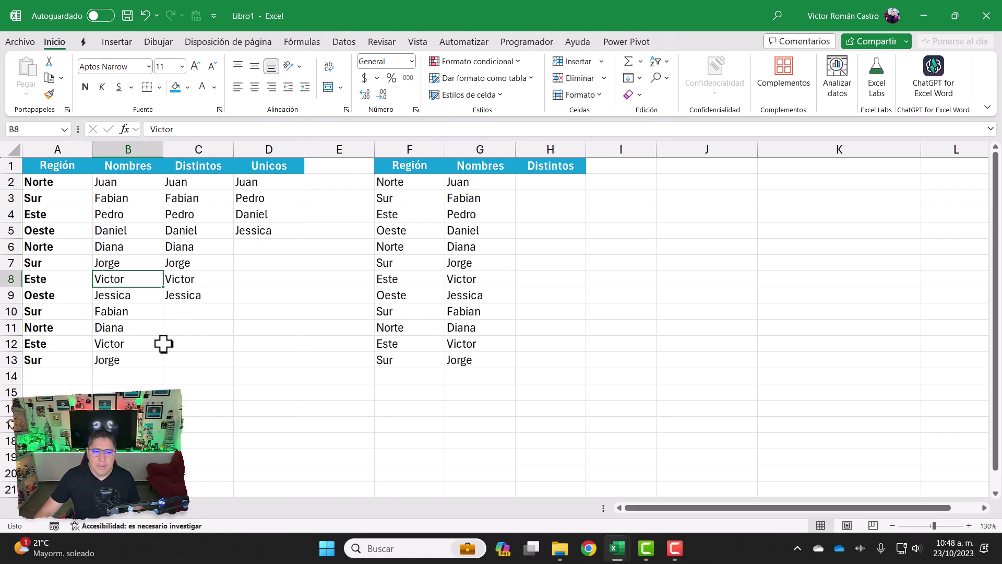
click(189, 280)
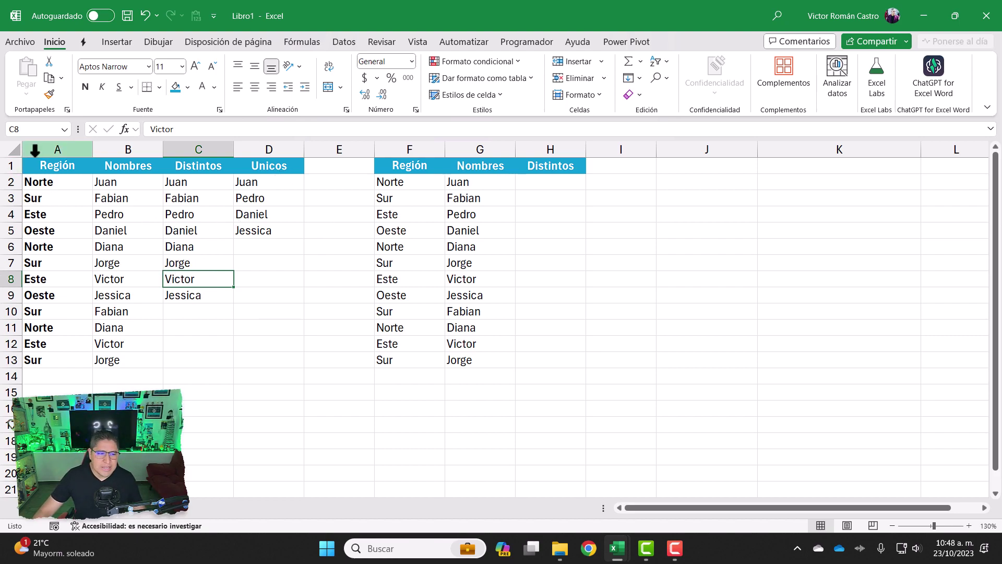
click(204, 187)
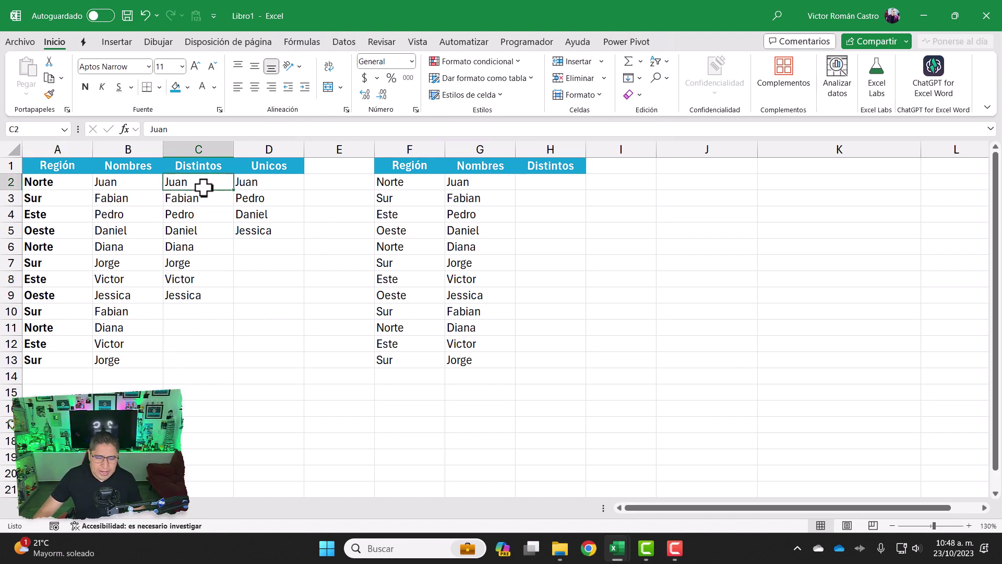
drag(204, 187, 203, 295)
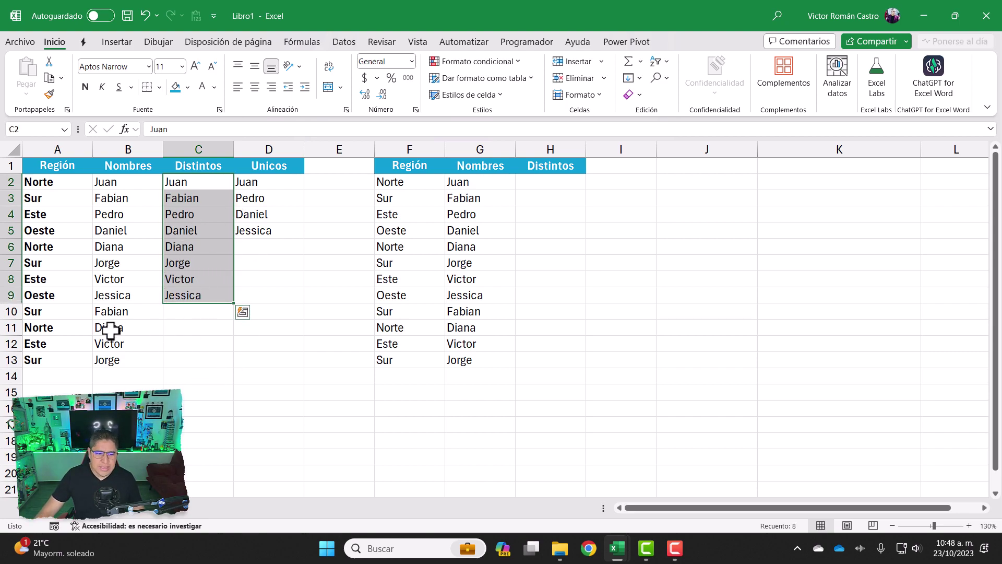
click(106, 313)
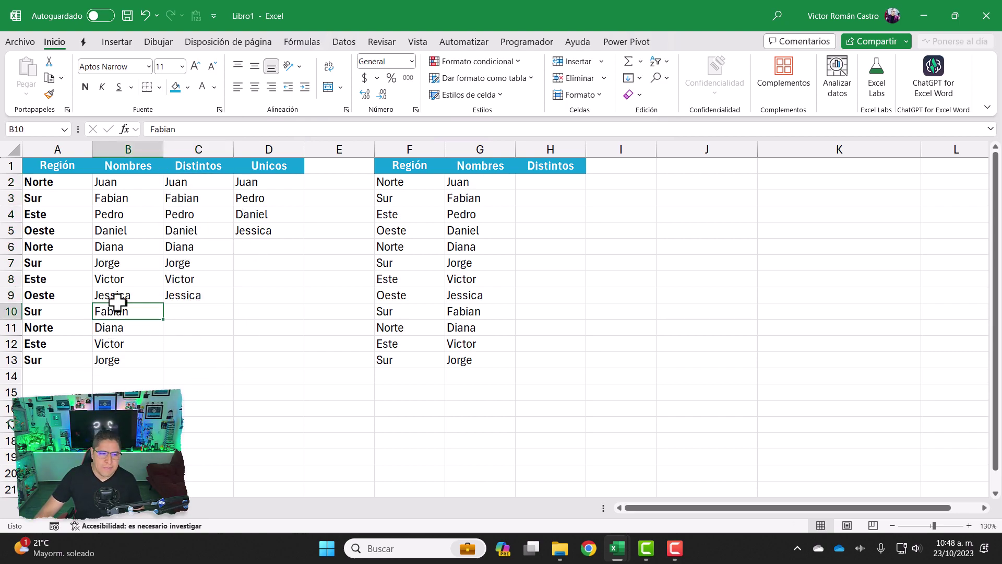
ctrl+click(132, 203)
click(199, 199)
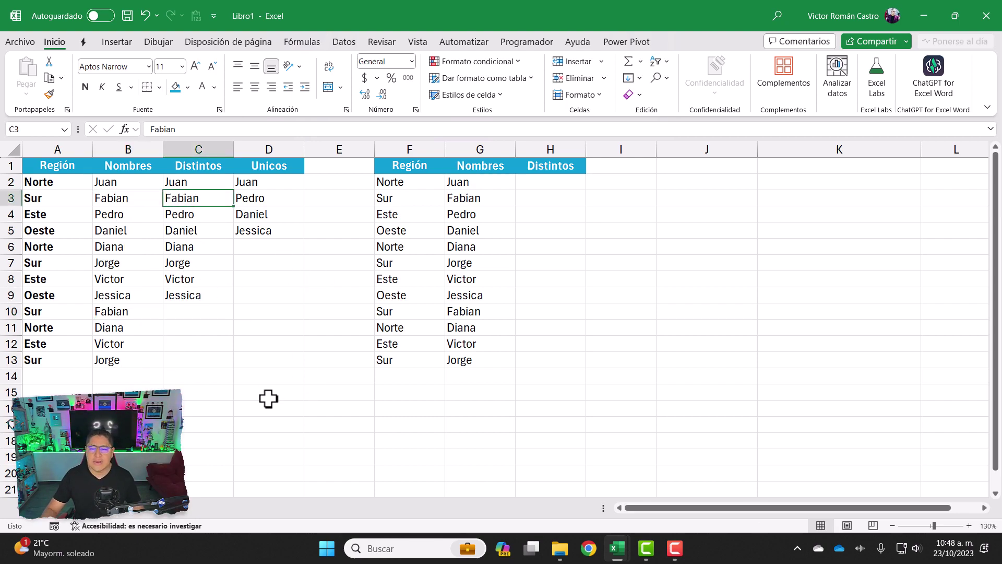
click(139, 181)
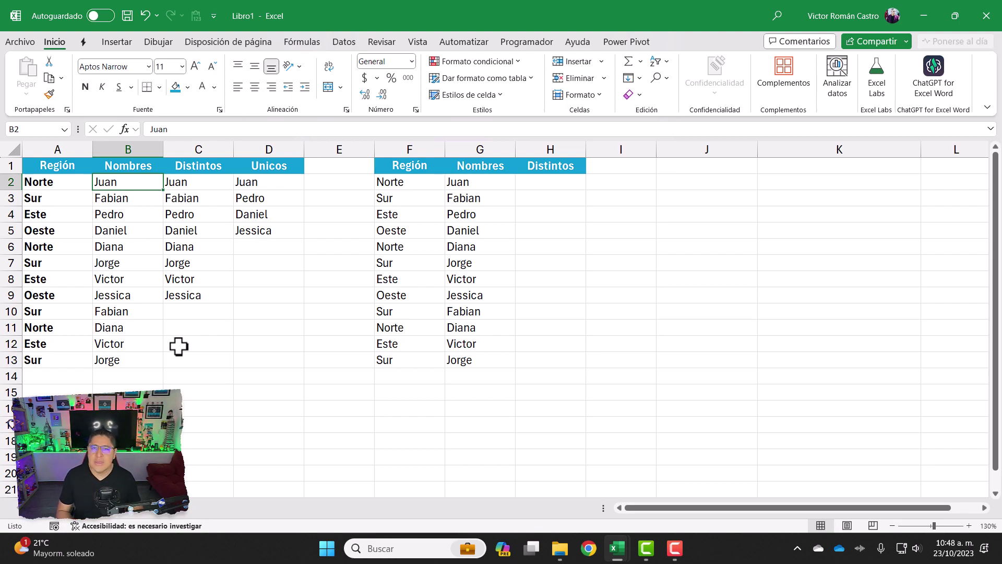
key(Right)
key(Right)
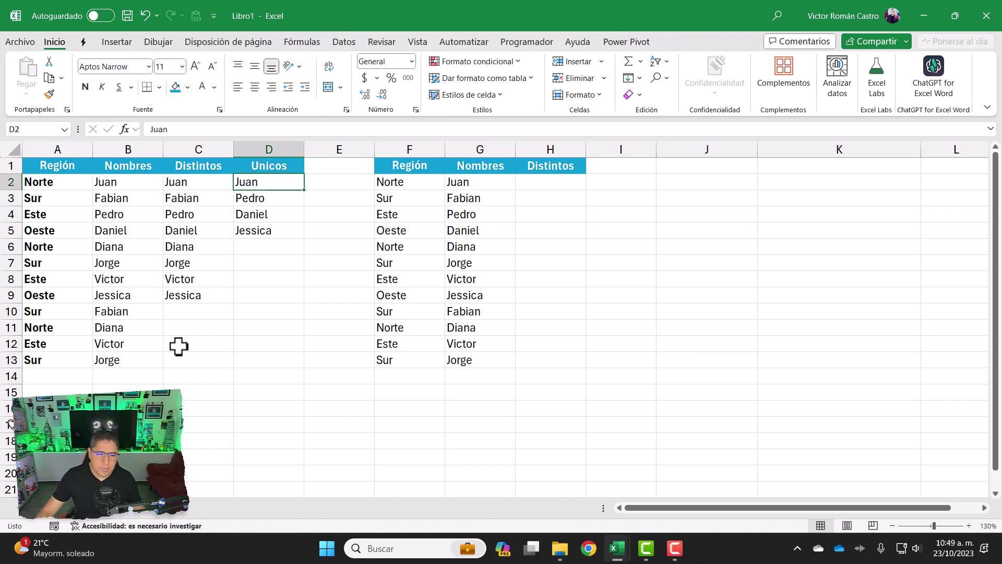
click(138, 279)
ctrl+click(135, 348)
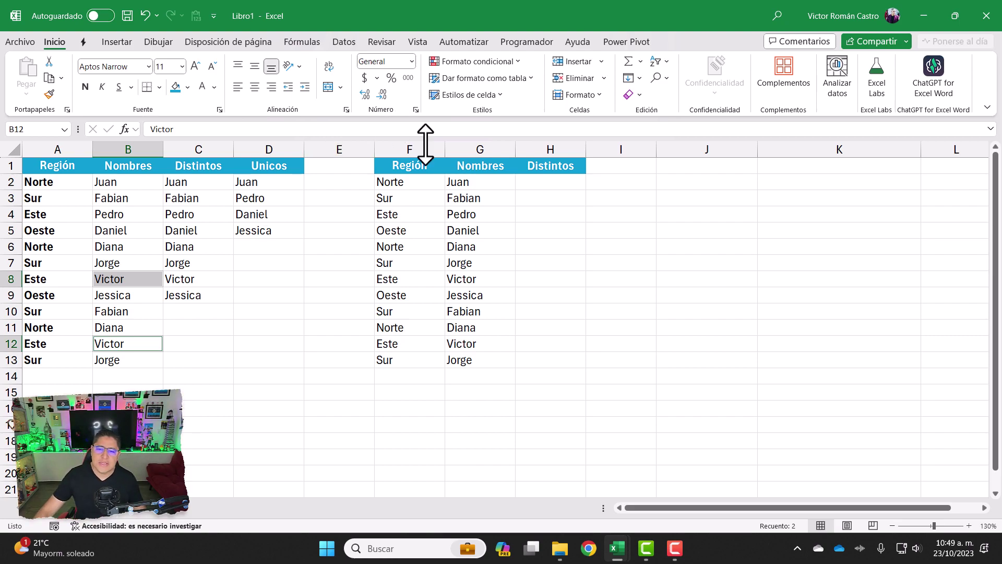
Step: Start the formula =SI(CONTAR.SI( in cell H2
click(577, 187)
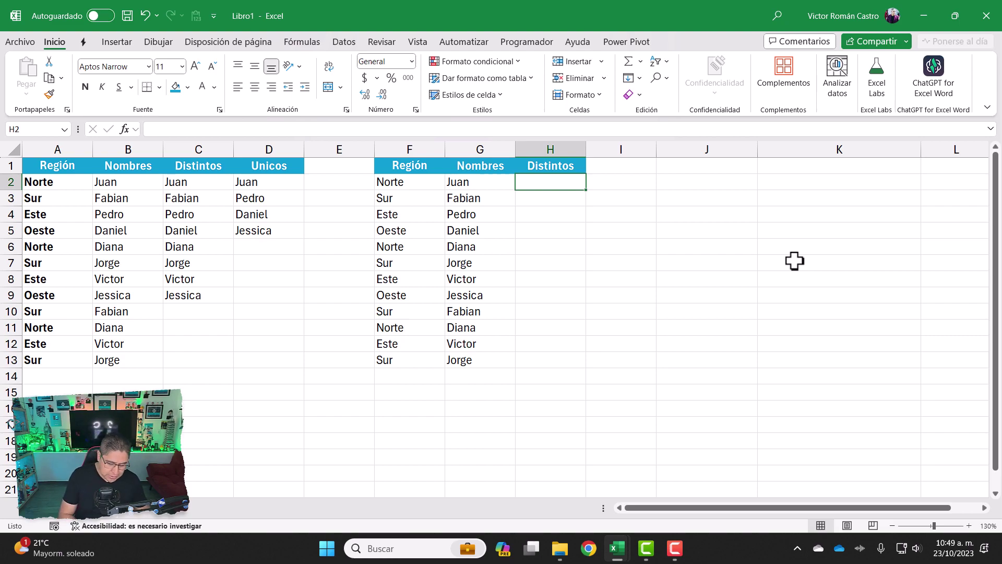
text(=s)
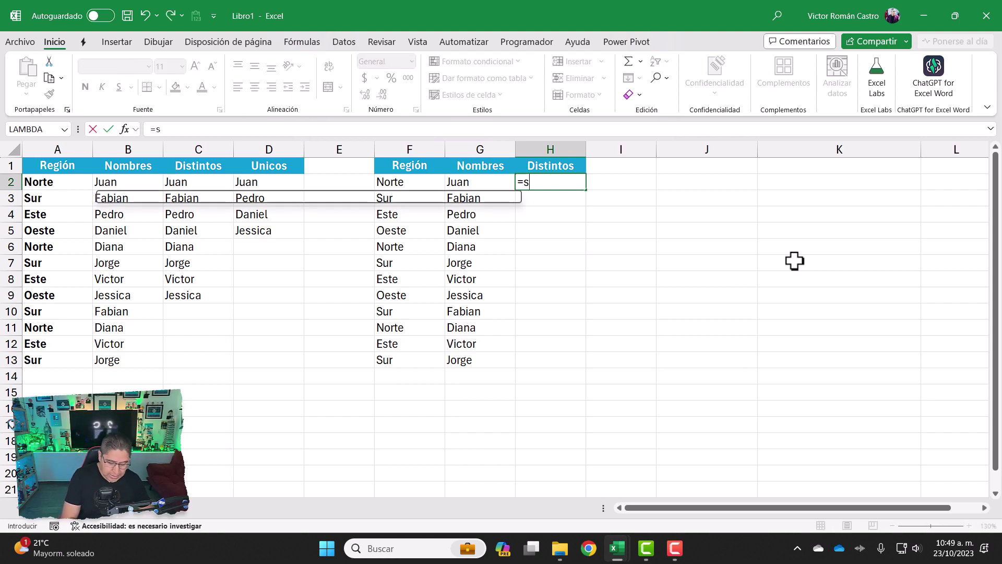
text(i)
key(Tab)
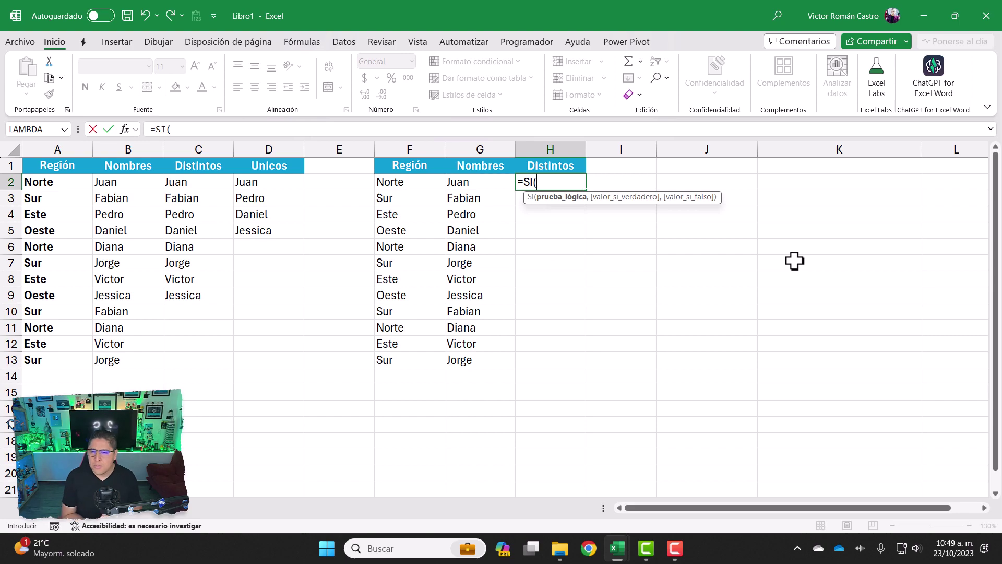
text(con)
key(Down)
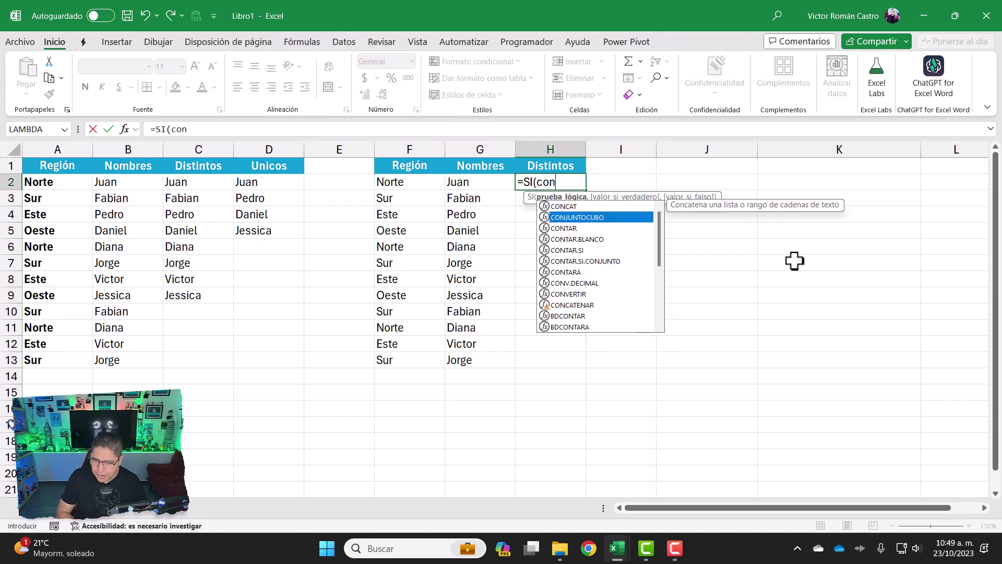
key(Down)
key(Down)
key(Tab)
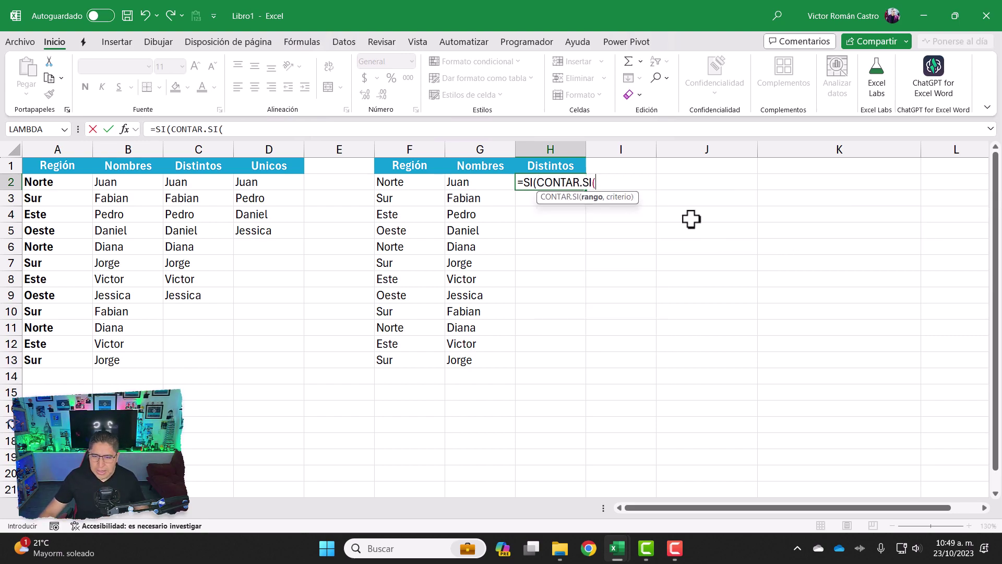
Step: Add the range G2:G2 to CONTAR.SI and select its first G2 reference
click(484, 185)
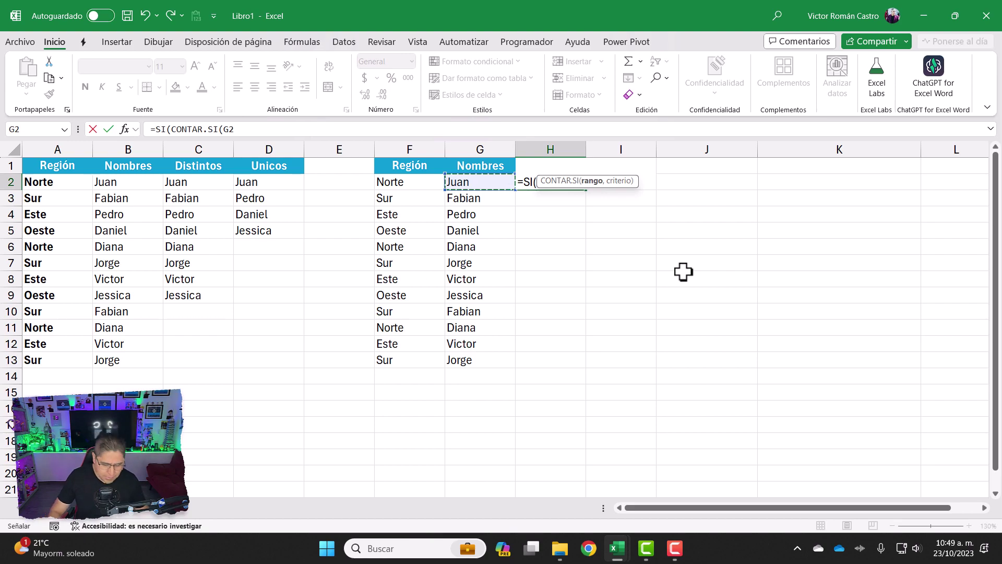
key(F8)
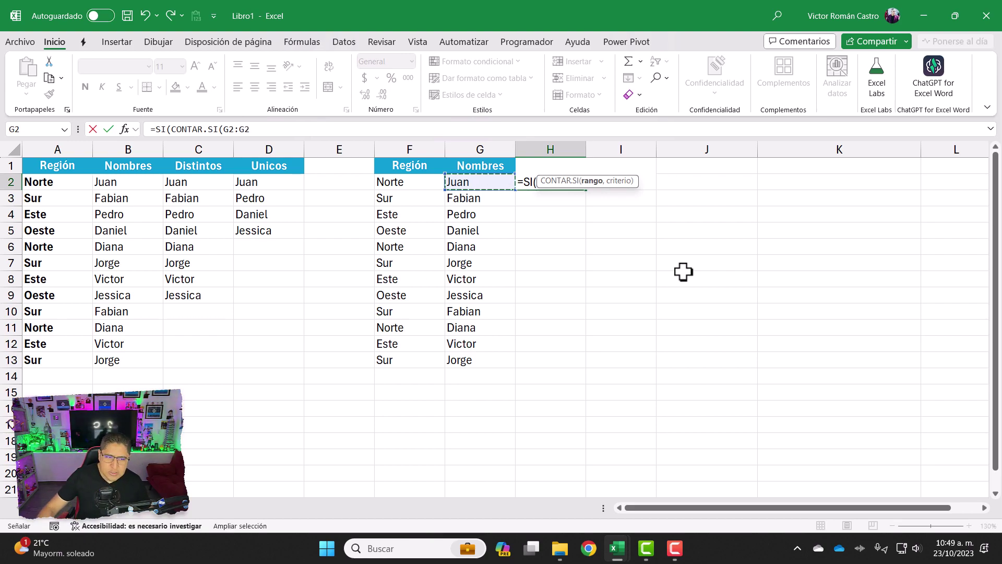
click(327, 130)
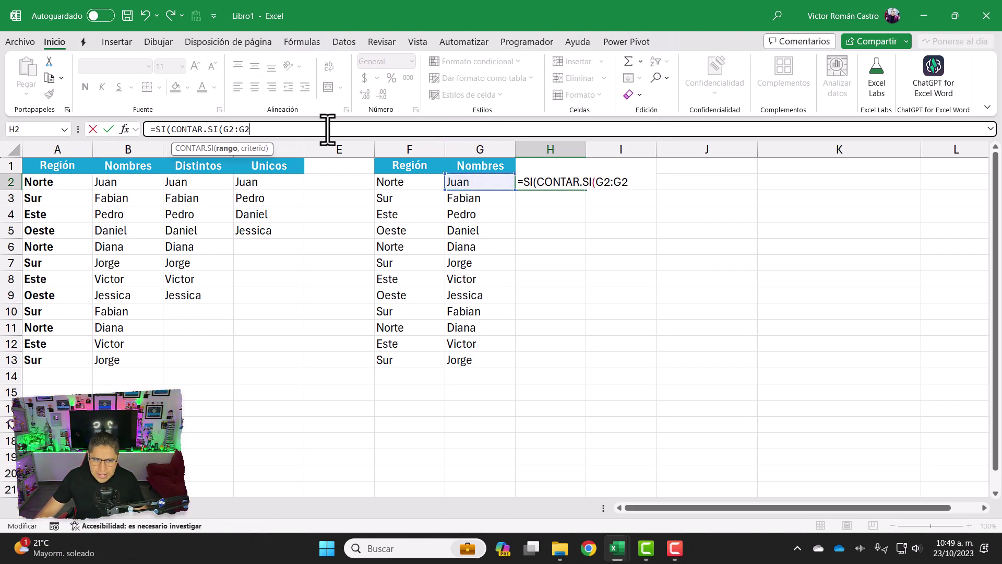
click(631, 183)
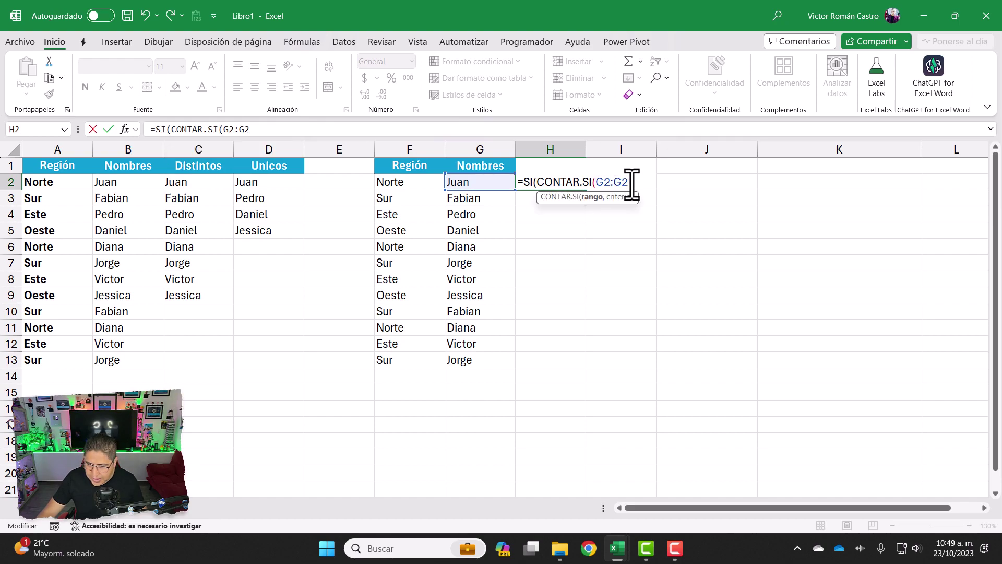
drag(607, 182, 596, 183)
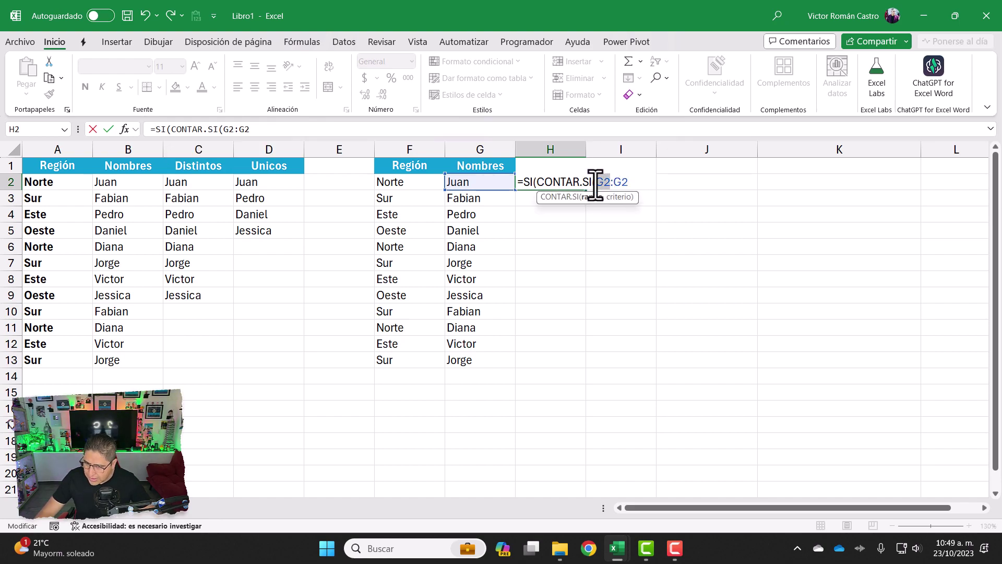
Step: Anchor the range start as $G$2 and complete =SI(CONTAR.SI($G$2:G2,G2)>1,0,1) in H2
key(F4)
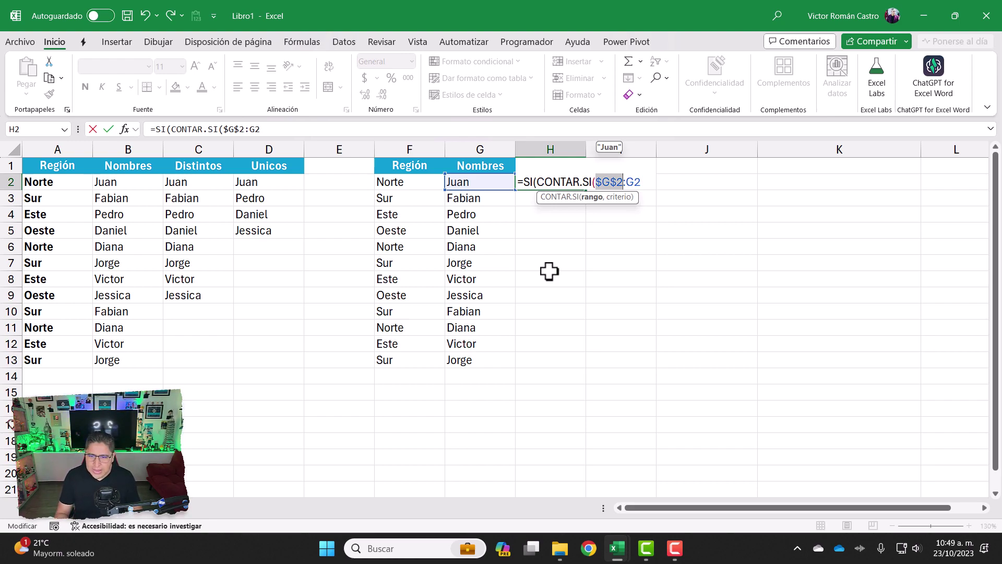
click(646, 183)
text(,)
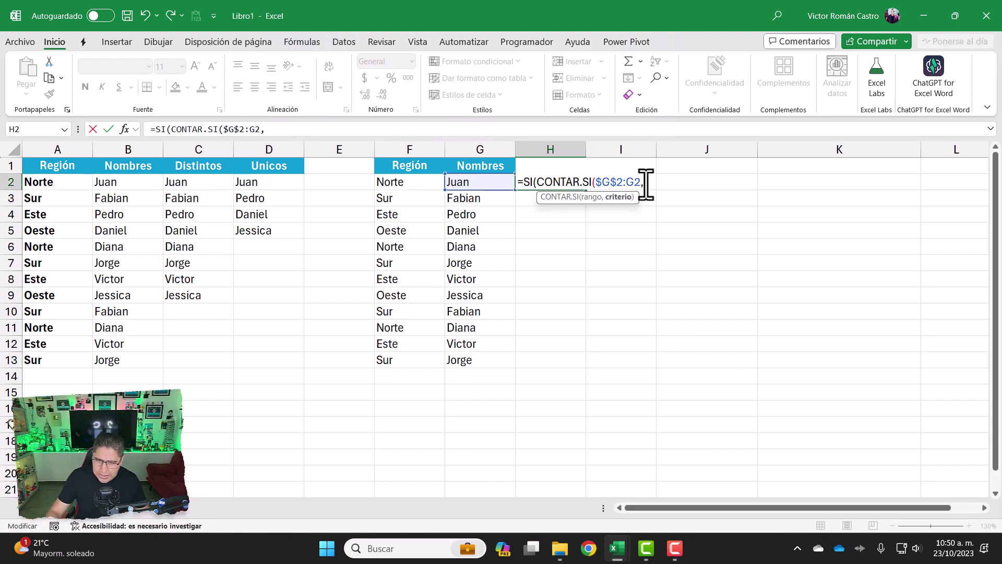
click(479, 183)
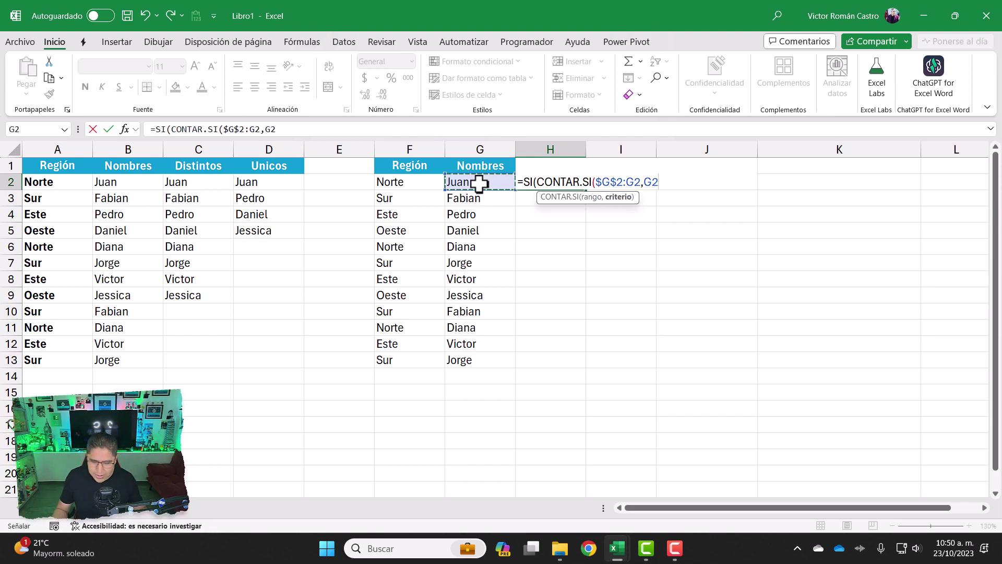
text())
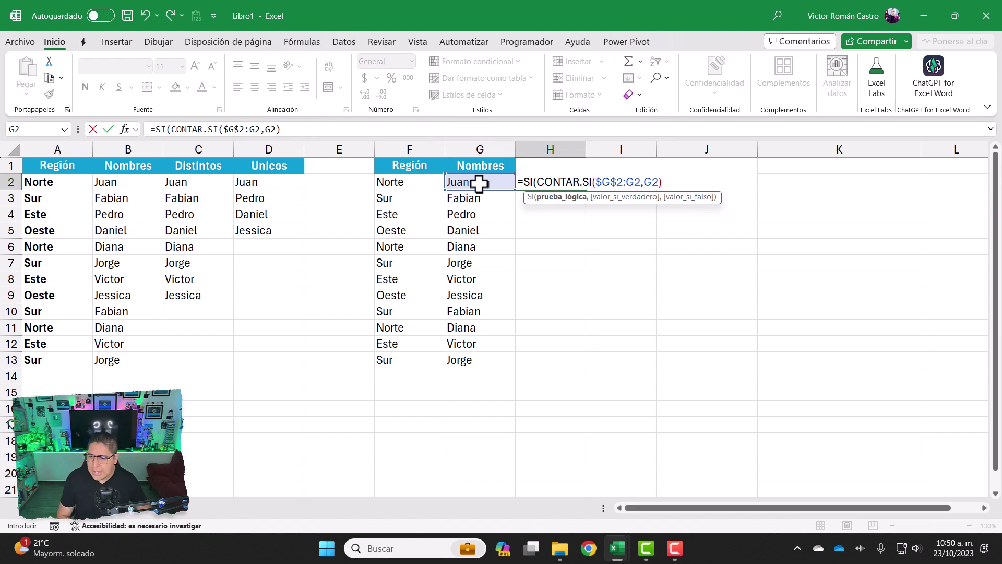
text(>1)
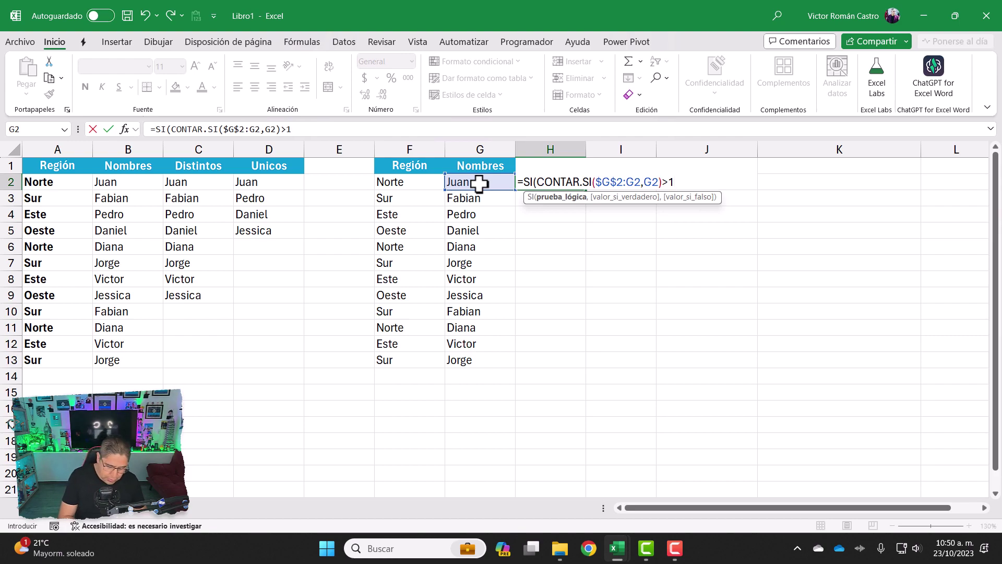
text(,)
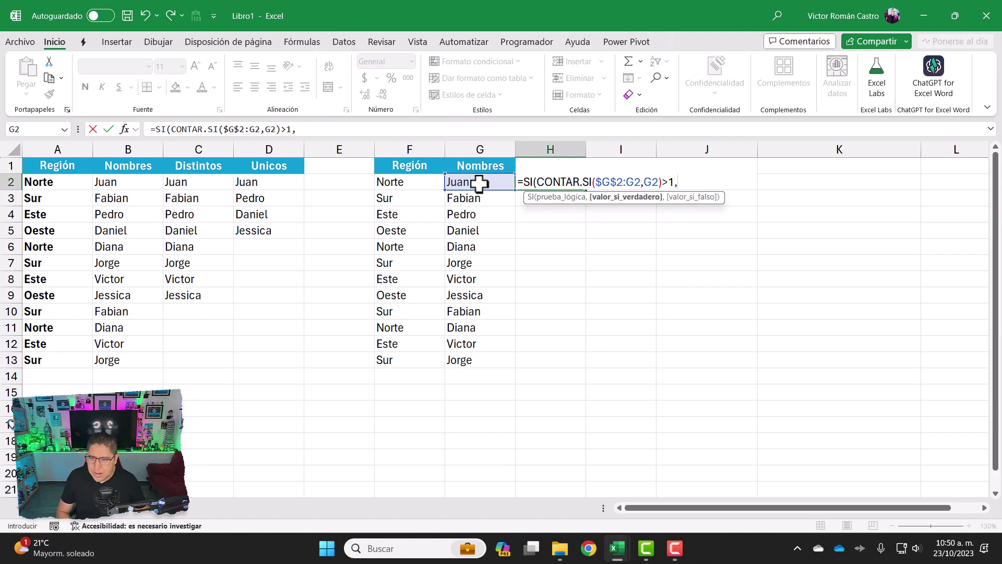
text(0)
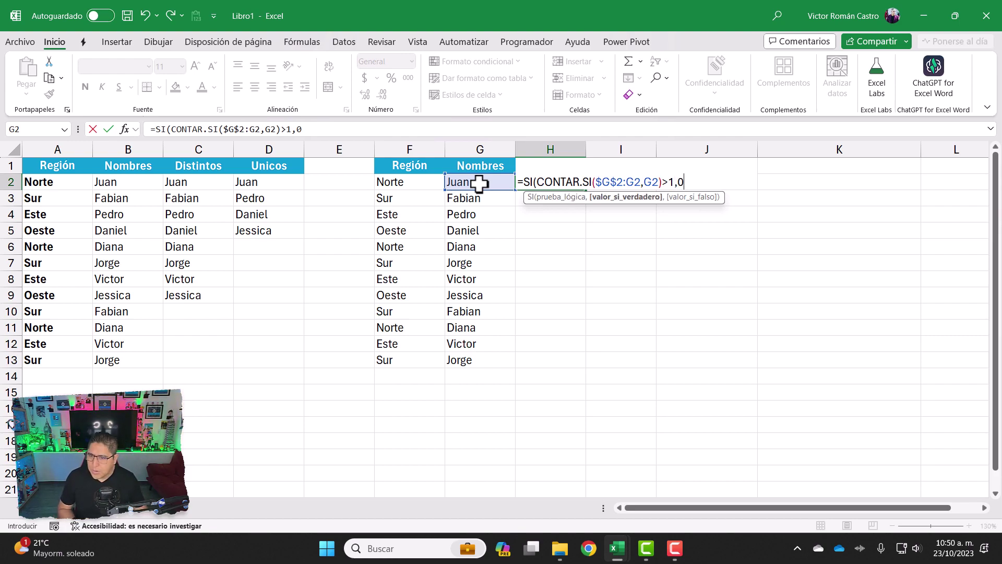
text(,1)
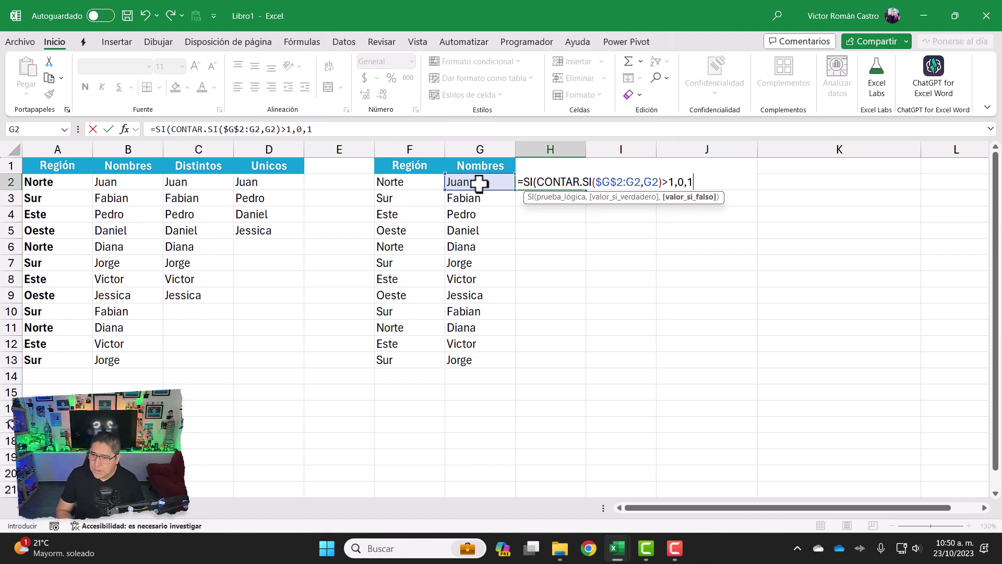
text())
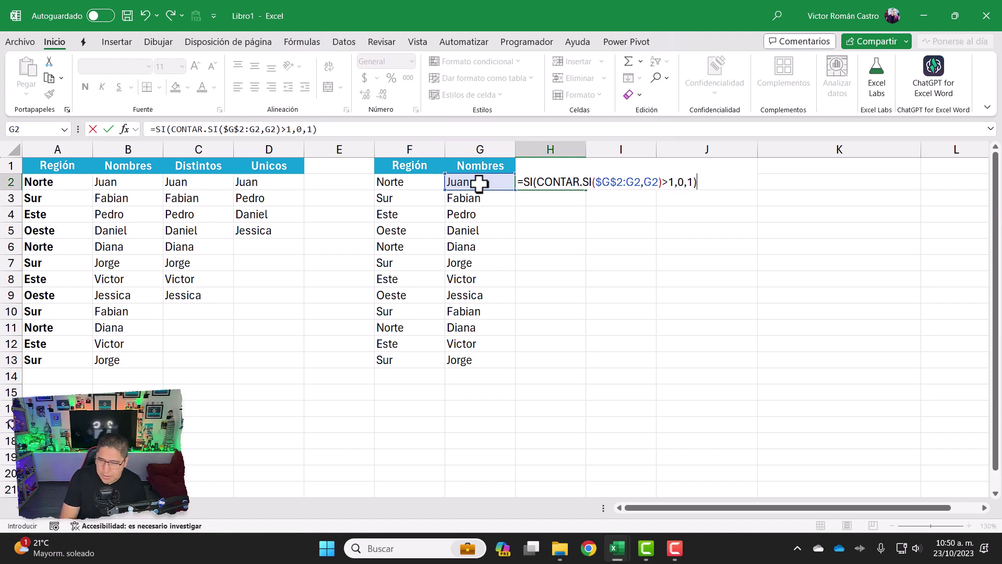
key(Return)
Step: Copy H2's formula into H3 and verify it returns 1
key(Up)
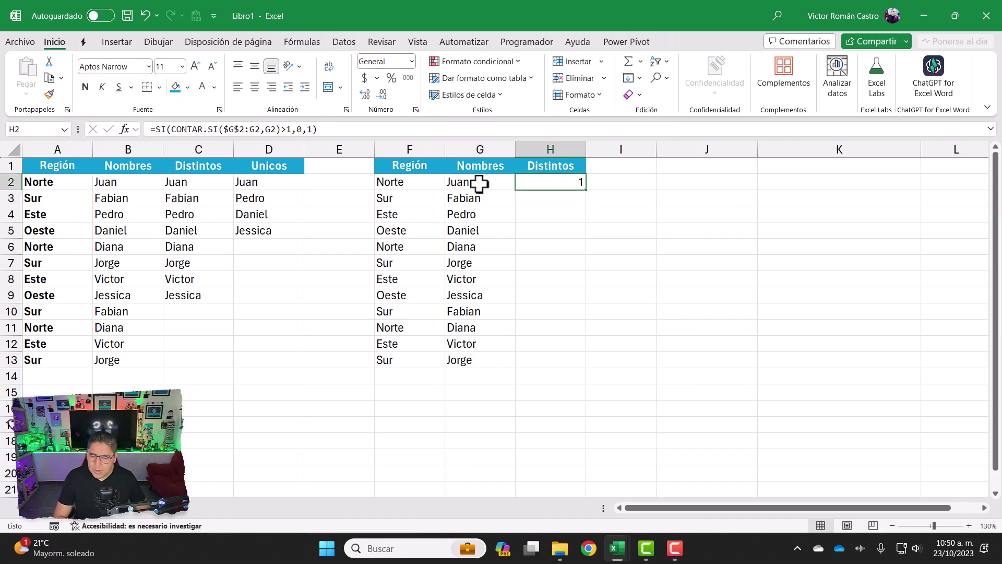
key(ctrl+c)
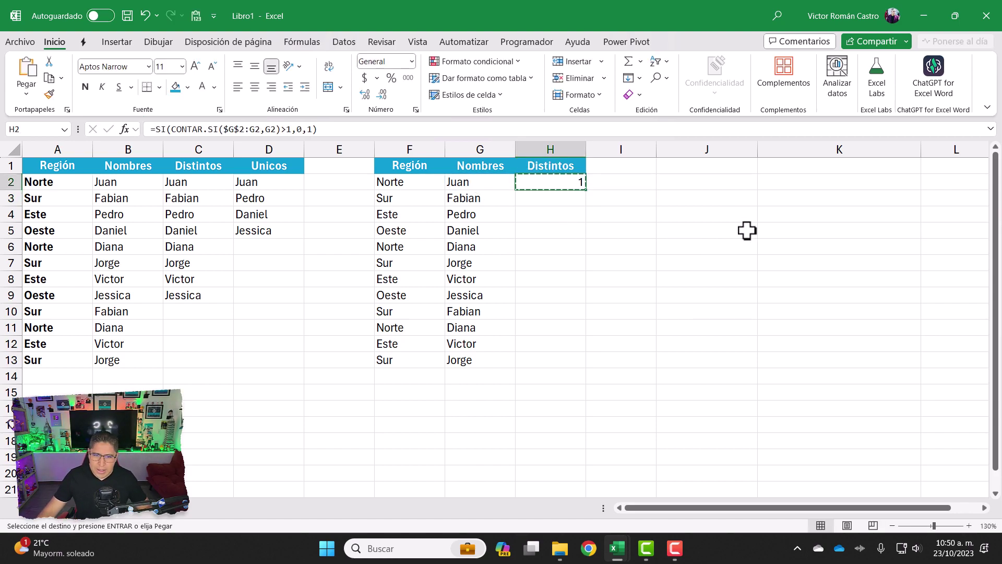
key(F2)
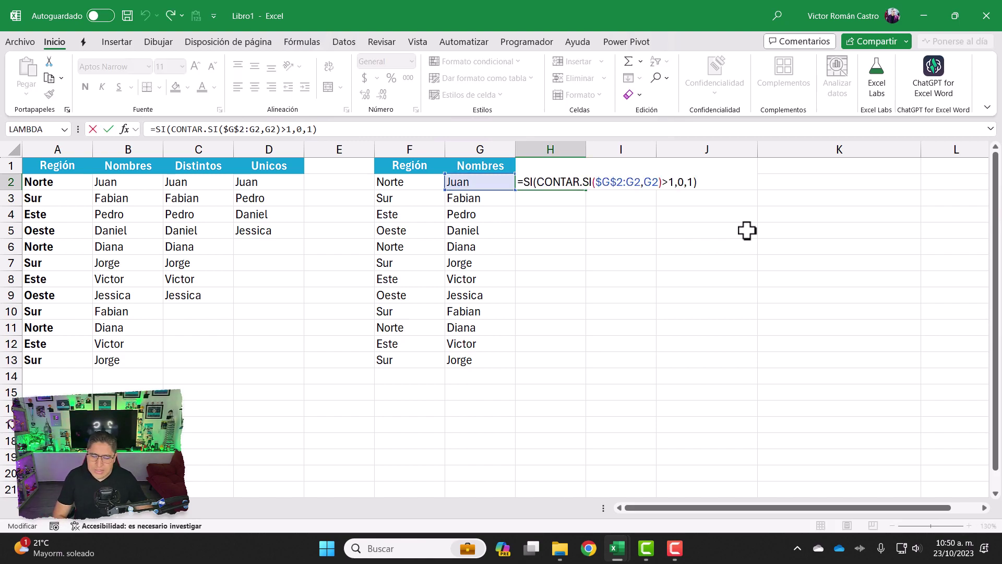
key(Escape)
key(ctrl+c)
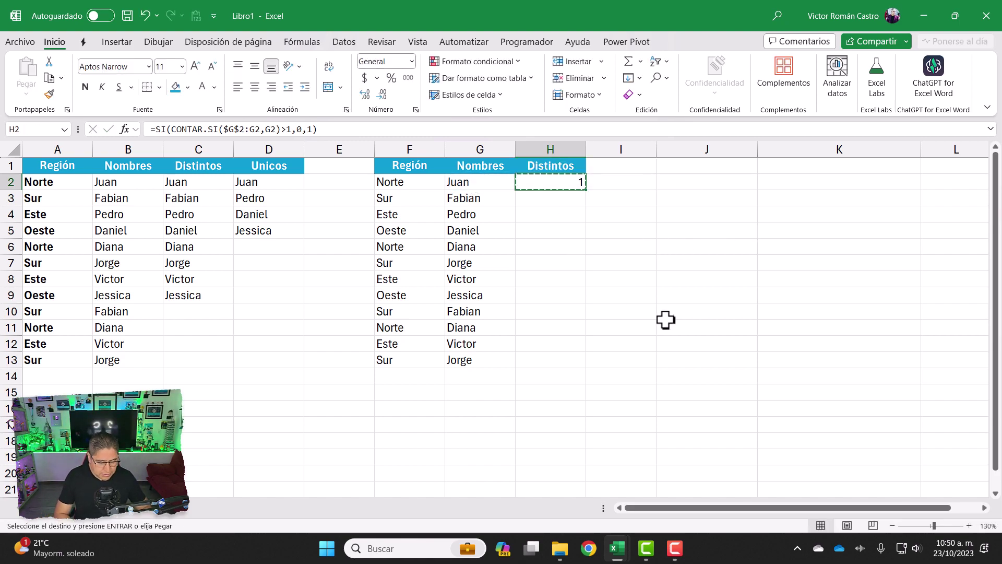
key(Down)
key(ctrl+v)
key(F2)
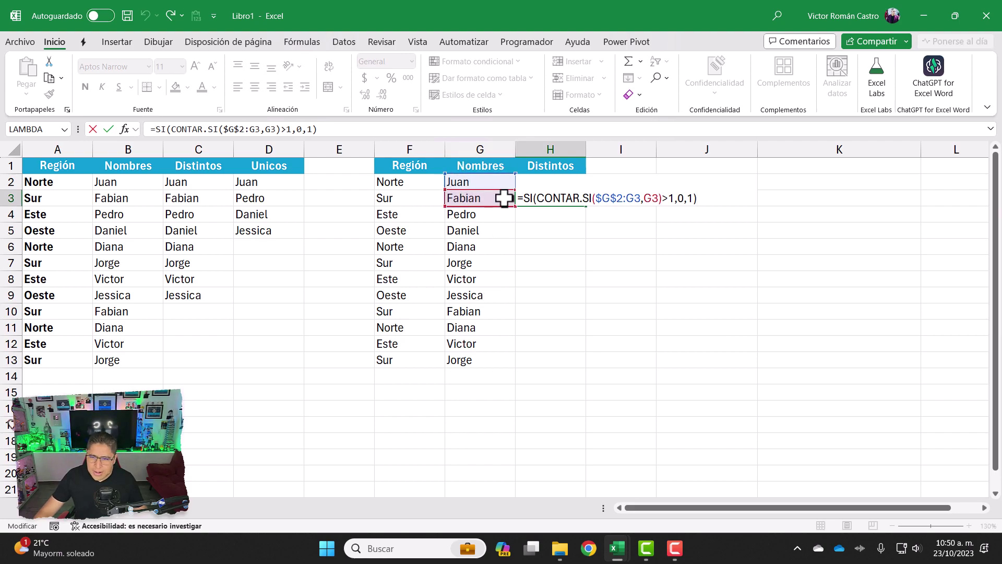
key(ctrl+Return)
key(ctrl+c)
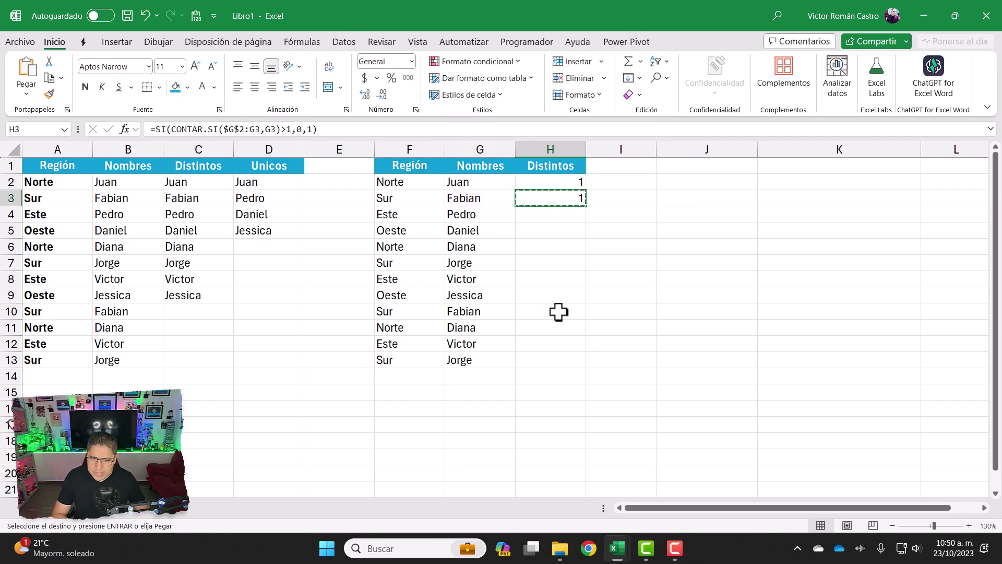
Step: Paste the Distintos formula into H4:H13
shift+click(558, 311)
key(shift+Down)
key(shift+Down)
key(shift+Down)
key(Return)
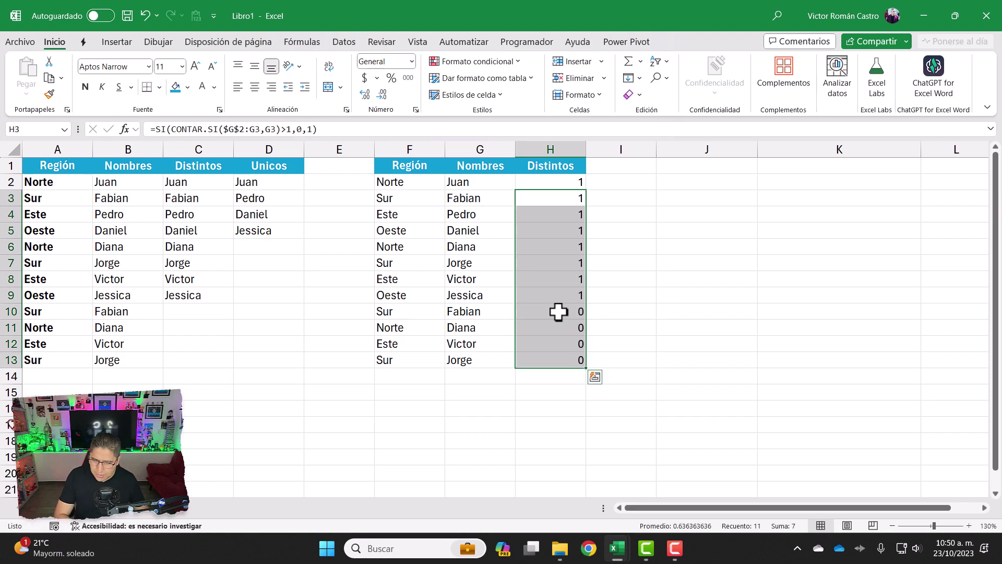
key(Up)
key(Up)
key(Down)
Step: Review each copied Distintos formula from H4 down to H13
key(F2)
key(Return)
key(F2)
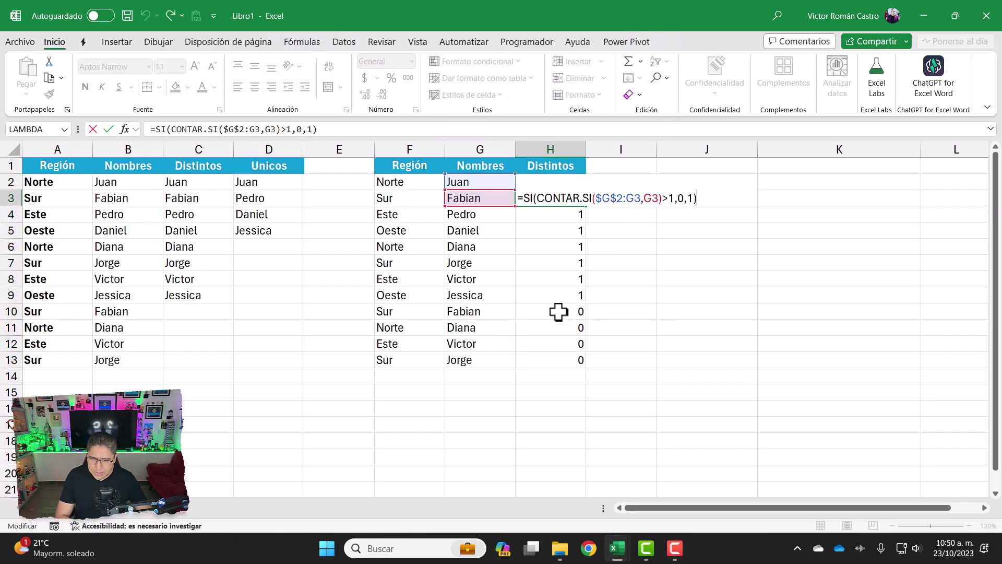
key(Return)
key(F2)
key(Return)
key(F2)
key(Return)
key(F2)
key(Return)
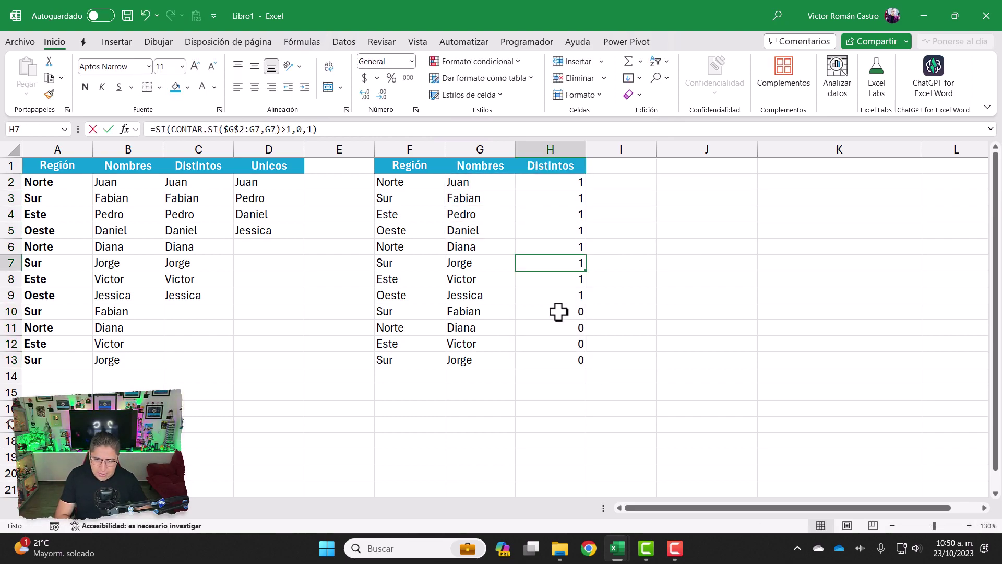
key(F2)
key(Return)
key(F2)
key(Return)
key(F2)
key(Return)
key(F2)
key(Return)
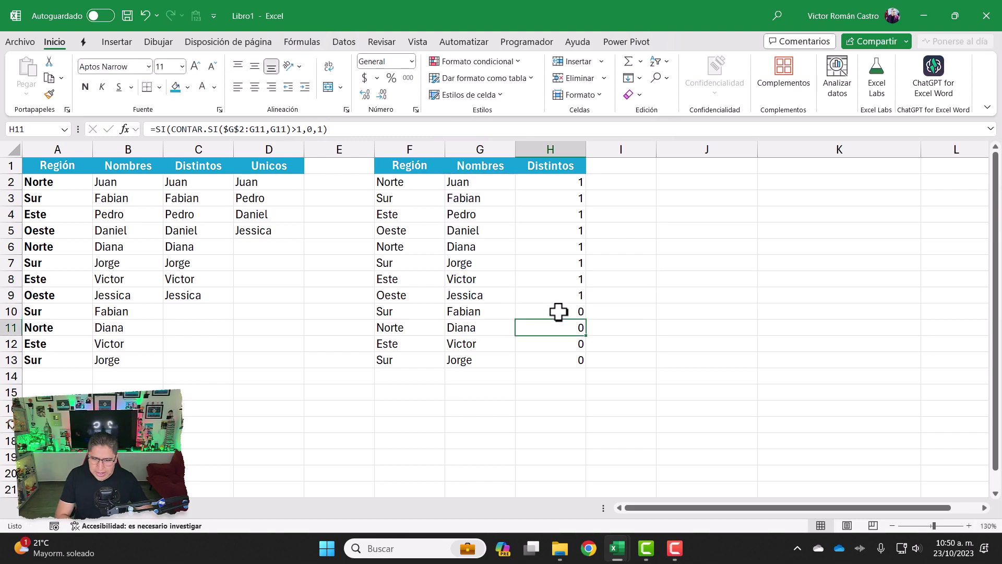
key(F2)
key(Return)
key(F2)
key(Return)
key(F2)
Step: Step through the rows showing 0 for the repeated names in H10:H13
key(Escape)
key(Up)
key(Up)
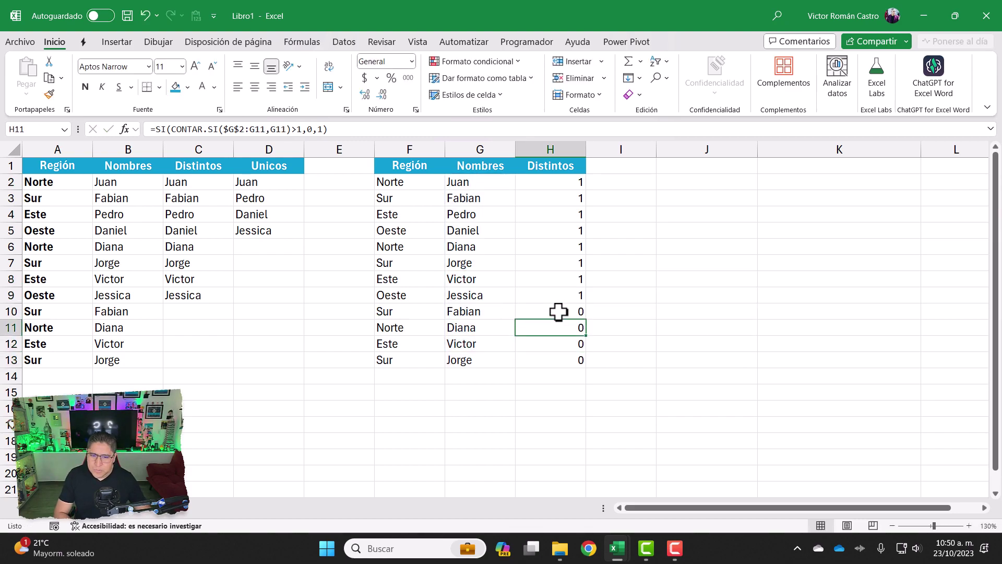
key(Up)
key(Up)
key(Down)
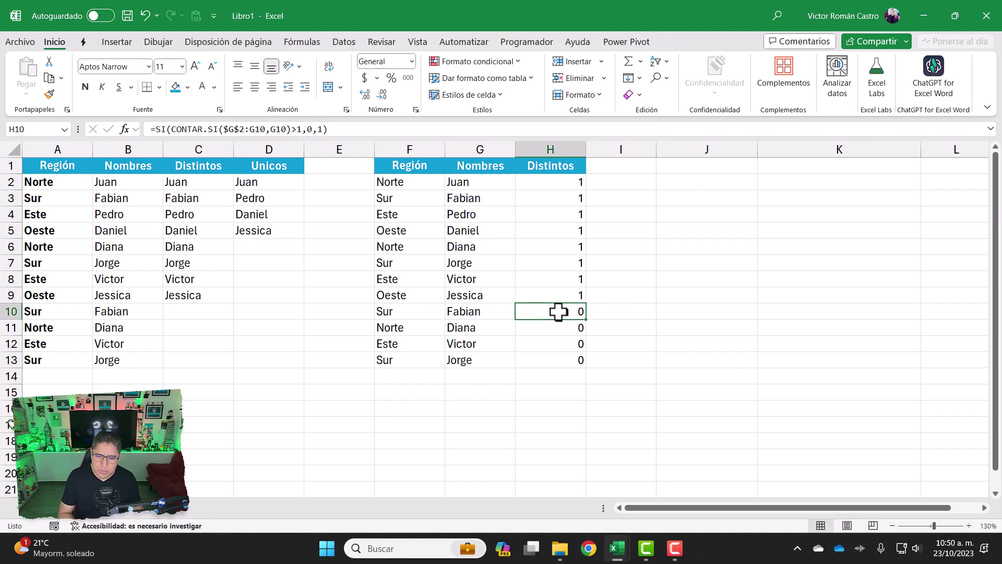
key(Down)
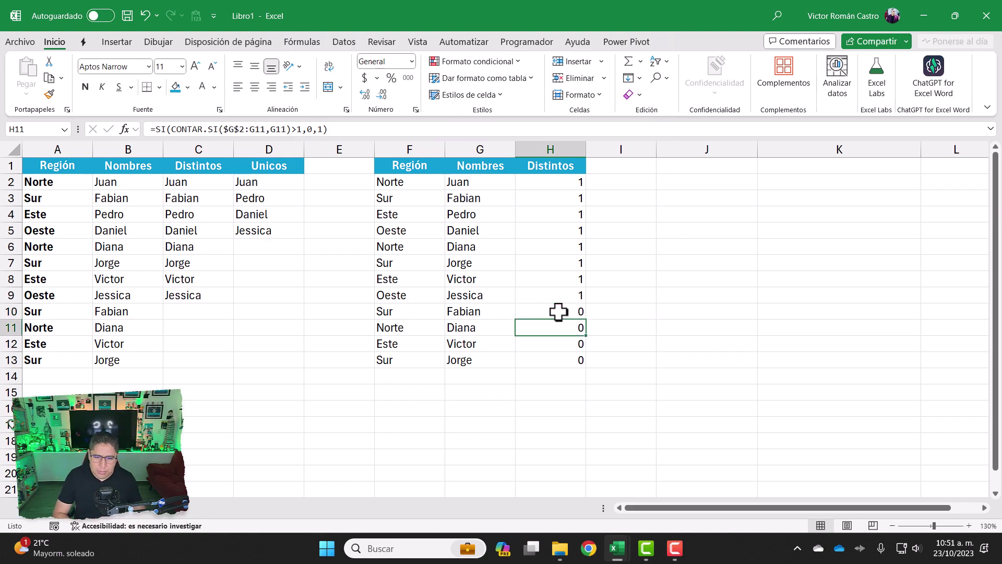
key(Down)
key(Down)
key(Up)
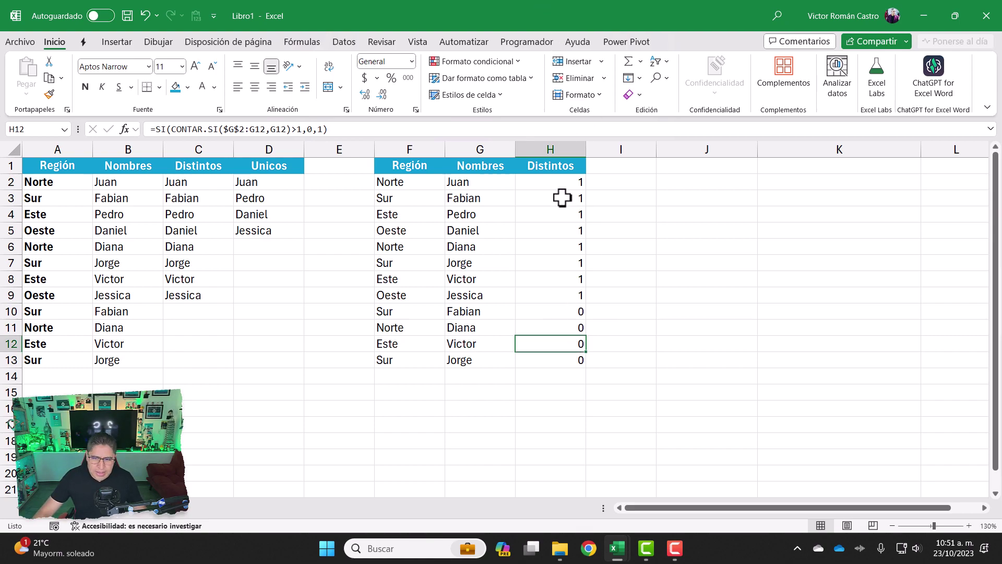
drag(560, 180, 558, 294)
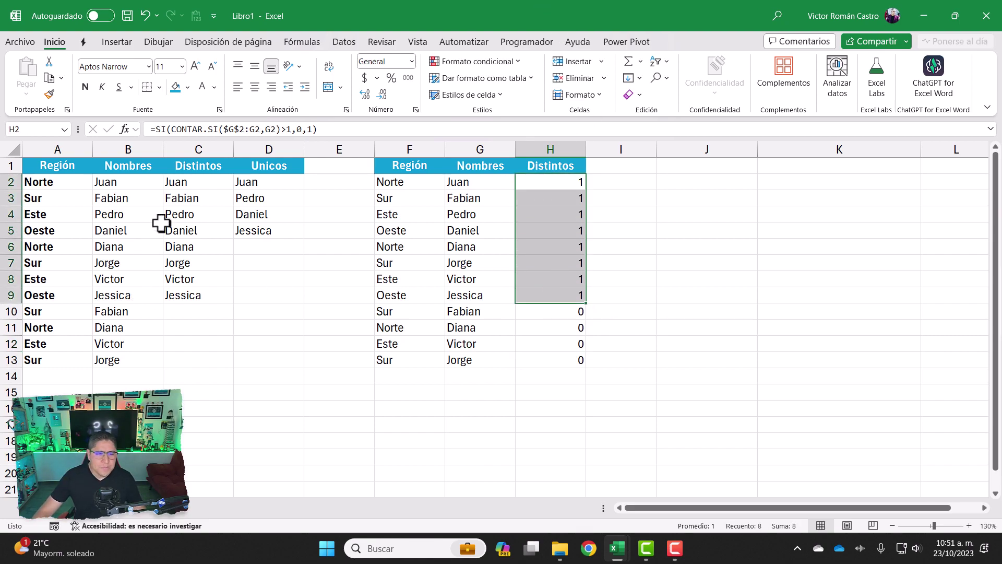
drag(202, 184, 206, 295)
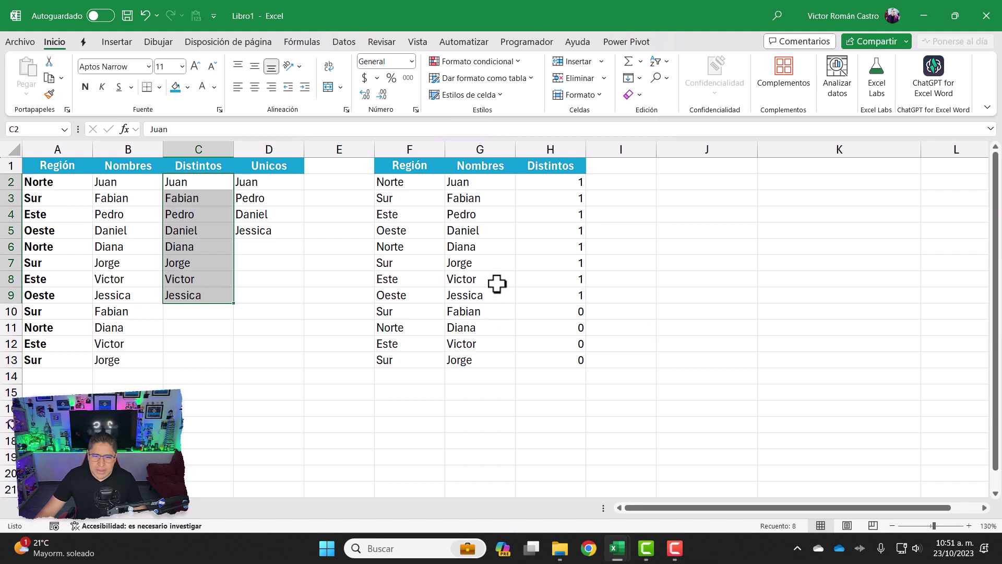
drag(553, 167, 564, 359)
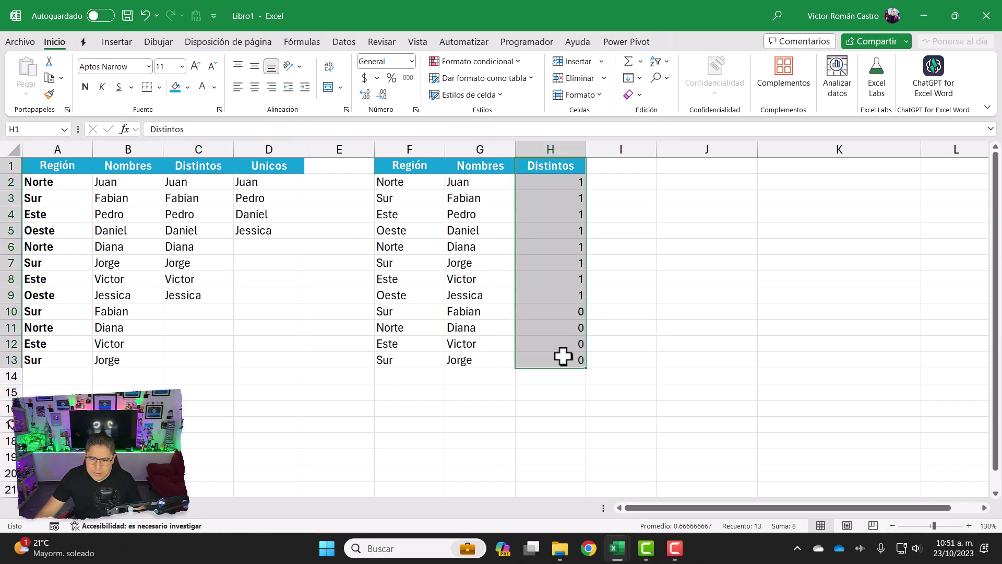
drag(548, 186, 542, 203)
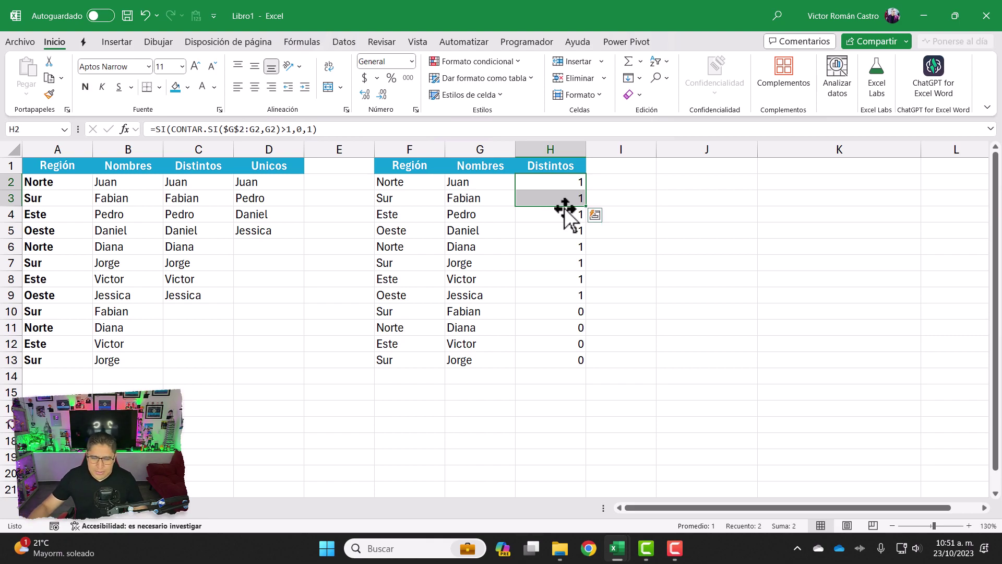
drag(396, 168, 548, 358)
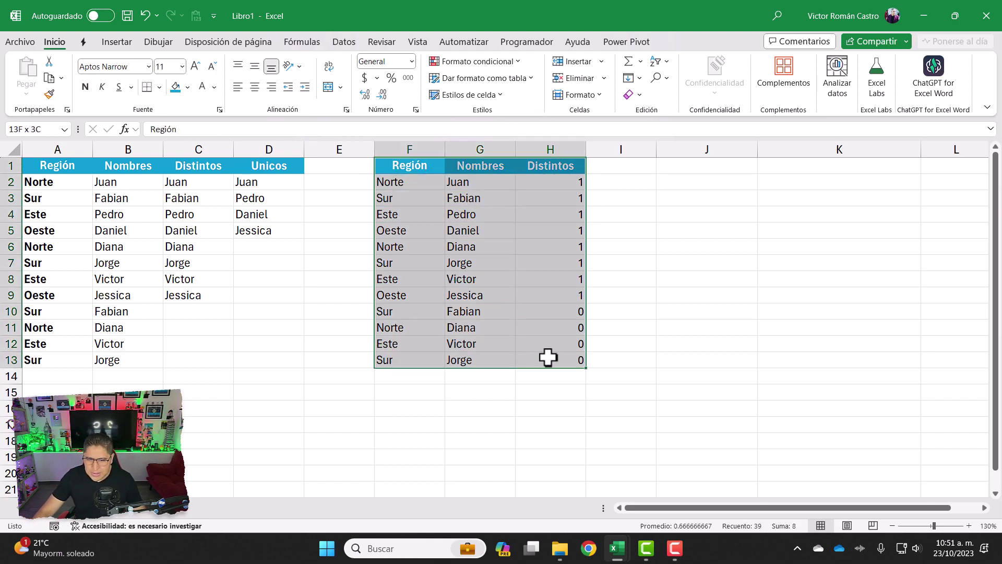
Step: Create a pivot table from the F1:H13 table on the existing sheet at J1
click(116, 42)
key(ctrl+c)
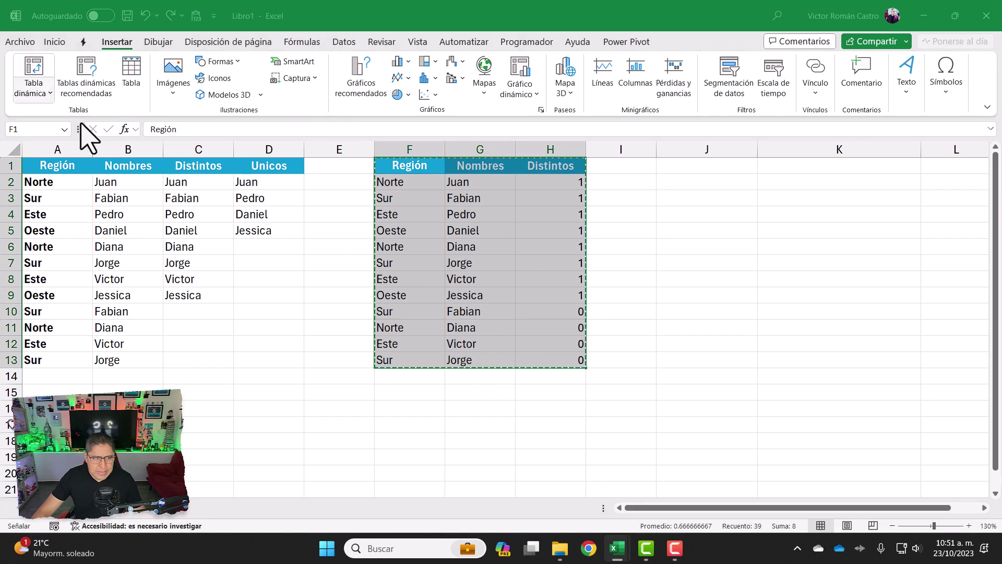
click(694, 291)
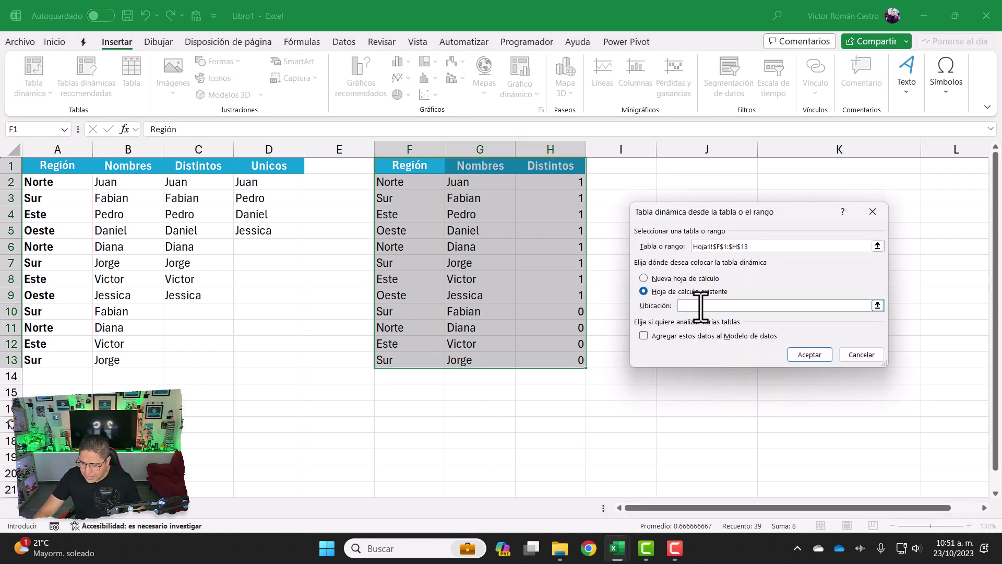
click(712, 166)
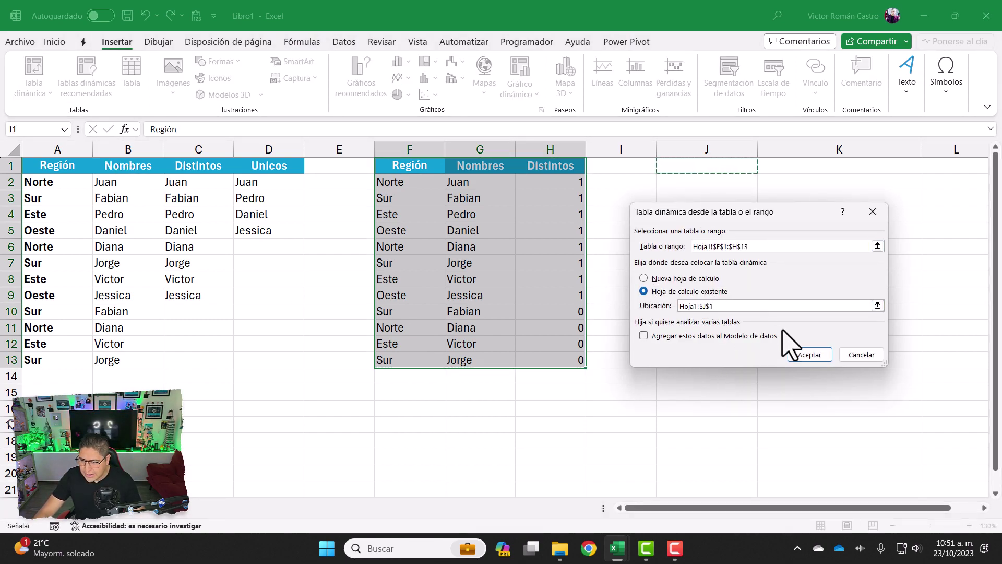
click(811, 354)
Step: Put Región in Filas and count Nombres in Valores, totalling 12
drag(677, 508, 728, 509)
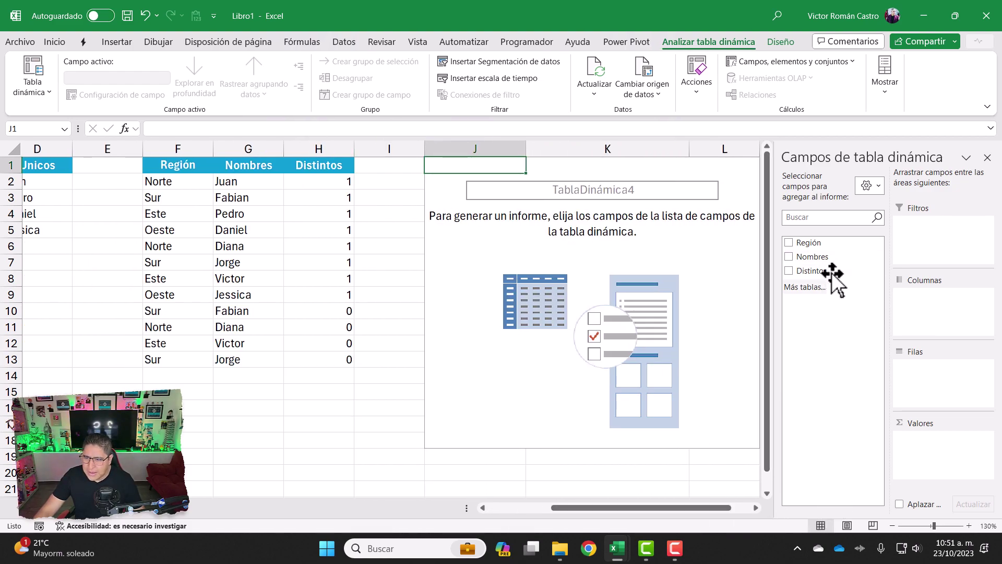
drag(823, 243, 942, 402)
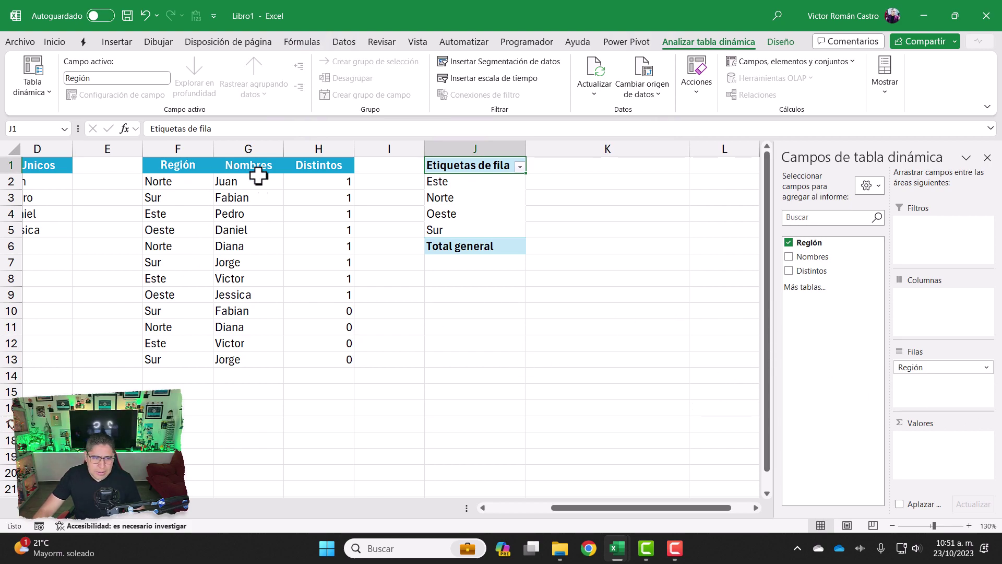
drag(814, 256, 937, 478)
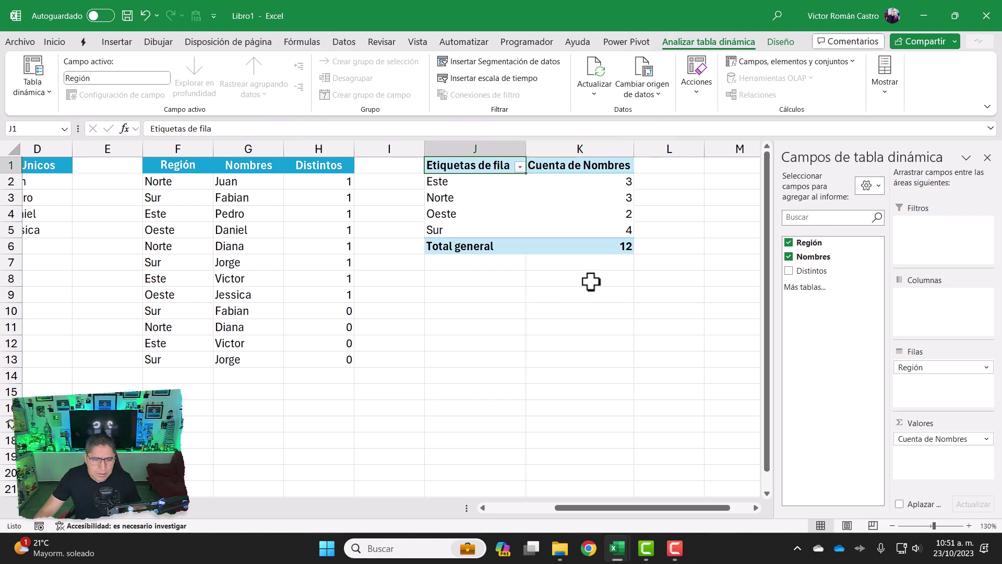
drag(337, 295, 340, 190)
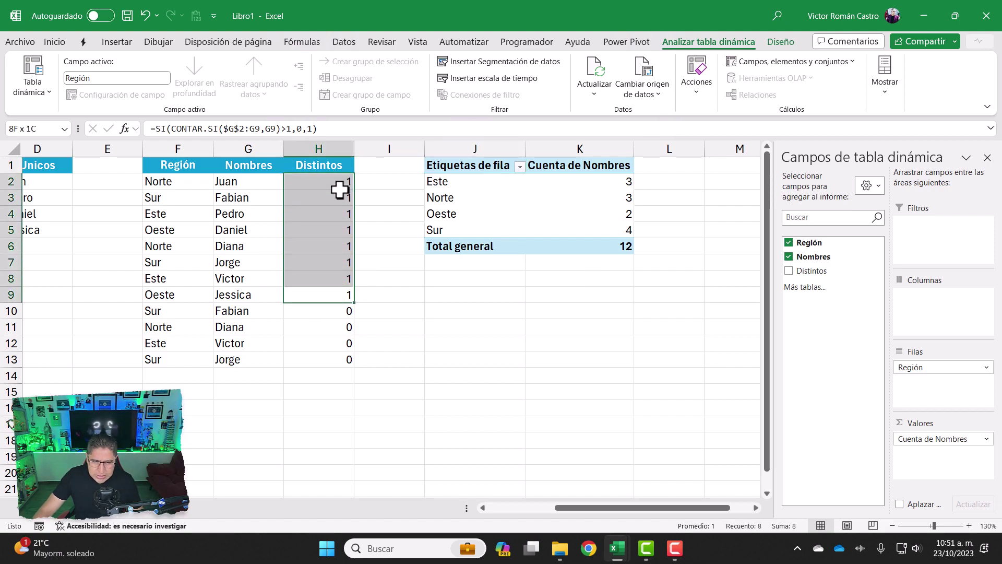
Step: Inspect the Cuenta de Nombres value field settings and close them unchanged
click(600, 214)
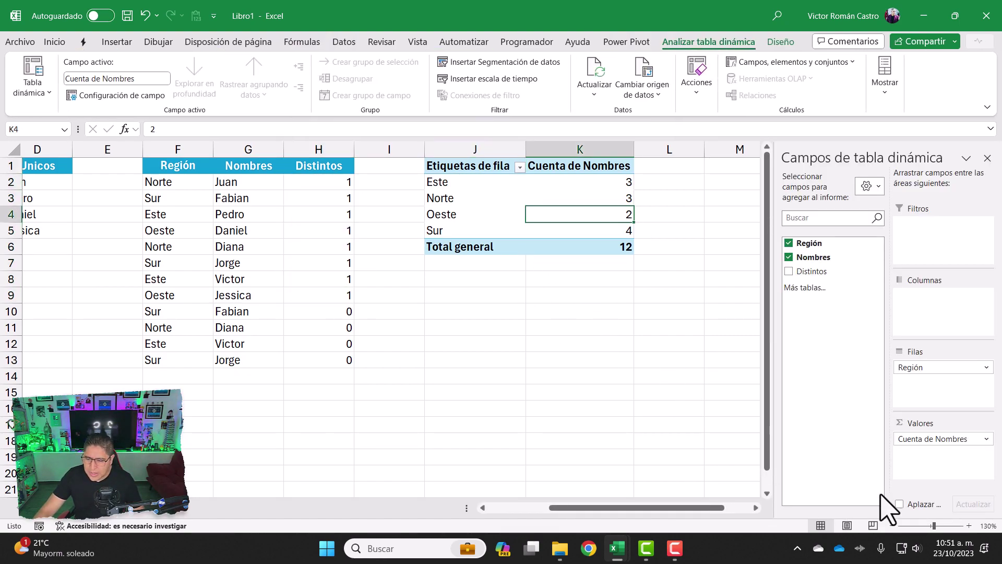
click(939, 438)
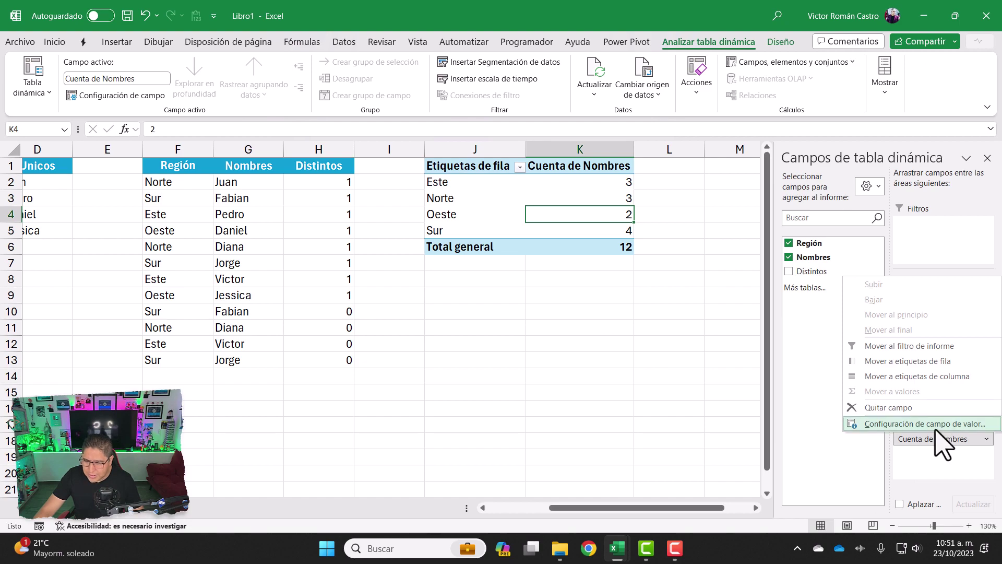
click(936, 427)
key(Escape)
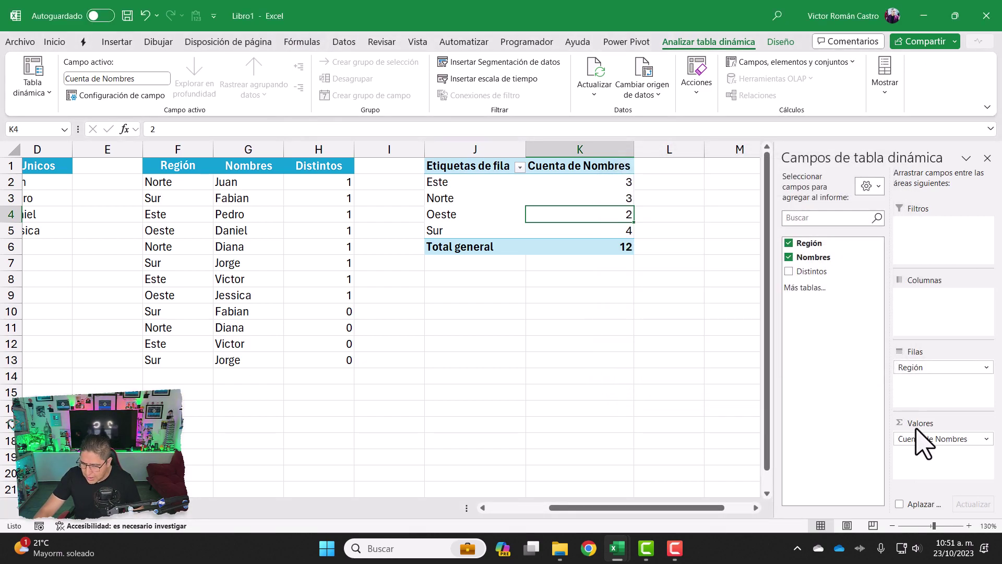
click(917, 440)
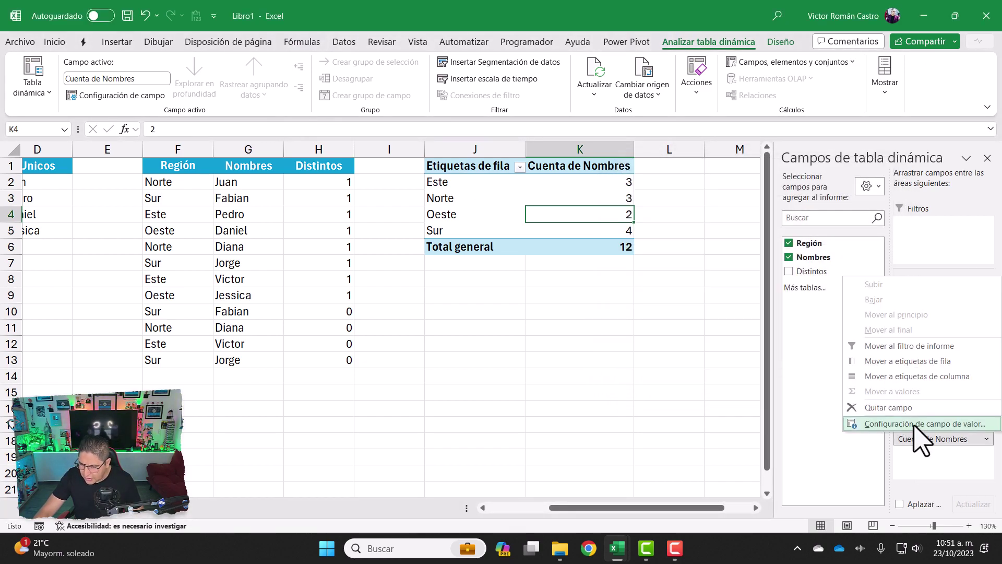
click(915, 424)
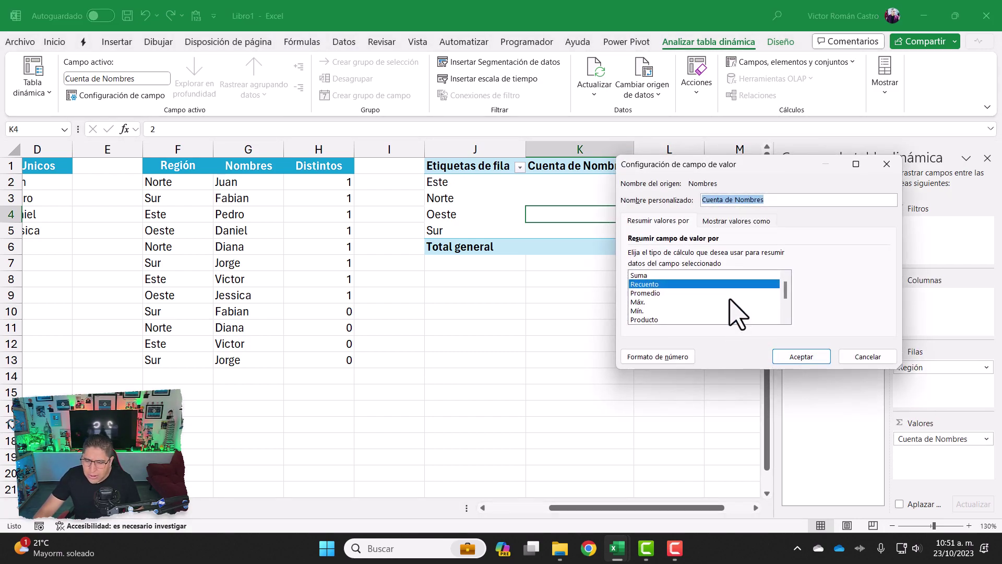
scroll(730, 300, down, 2)
scroll(723, 308, up, 2)
scroll(722, 309, down, 2)
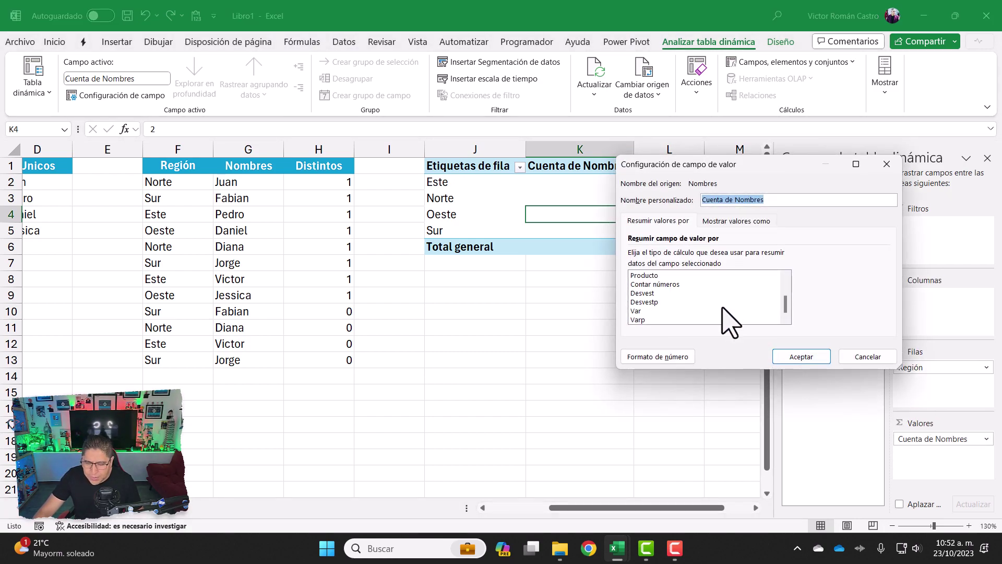
scroll(729, 321, up, 2)
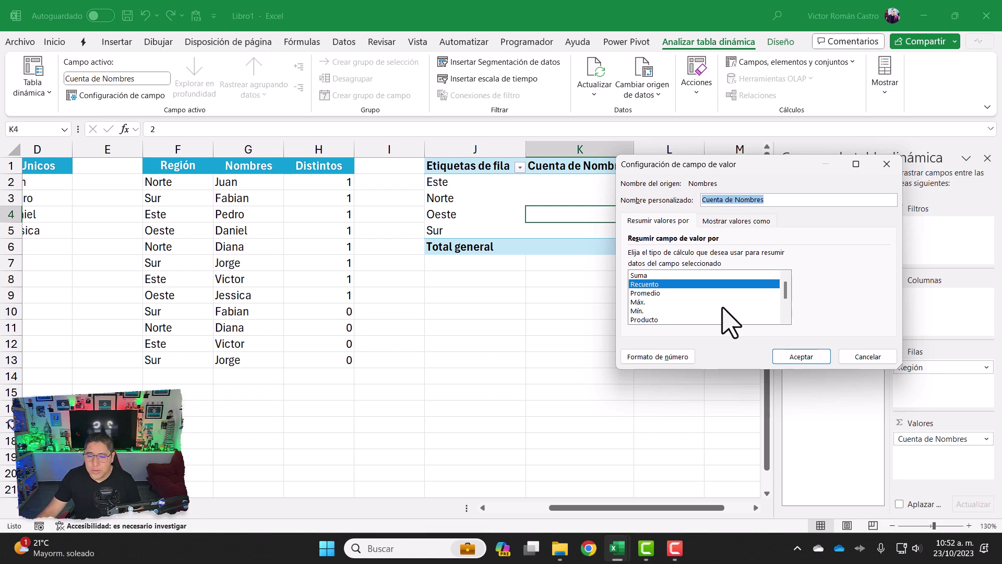
scroll(678, 300, down, 2)
scroll(689, 287, up, 2)
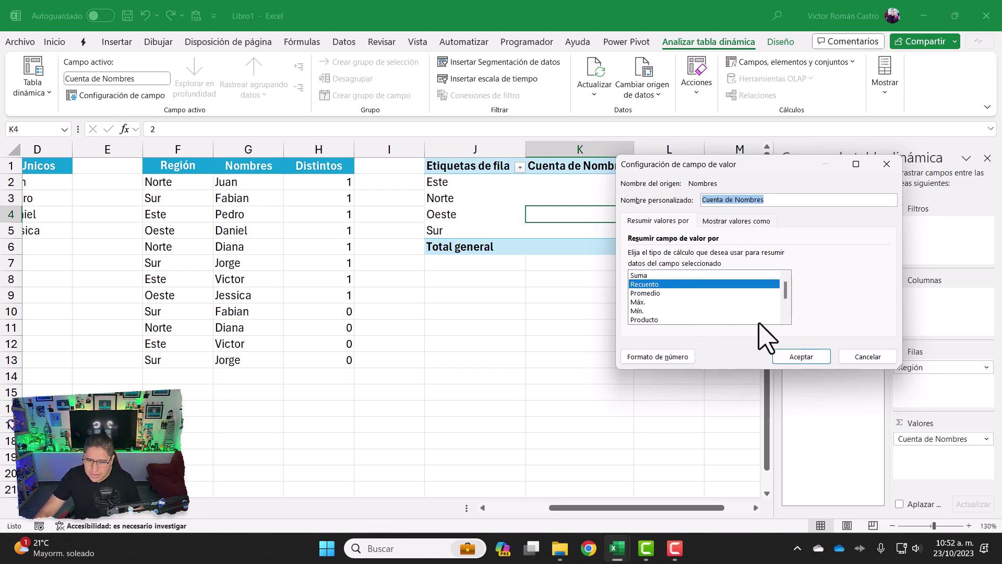
scroll(700, 316, down, 2)
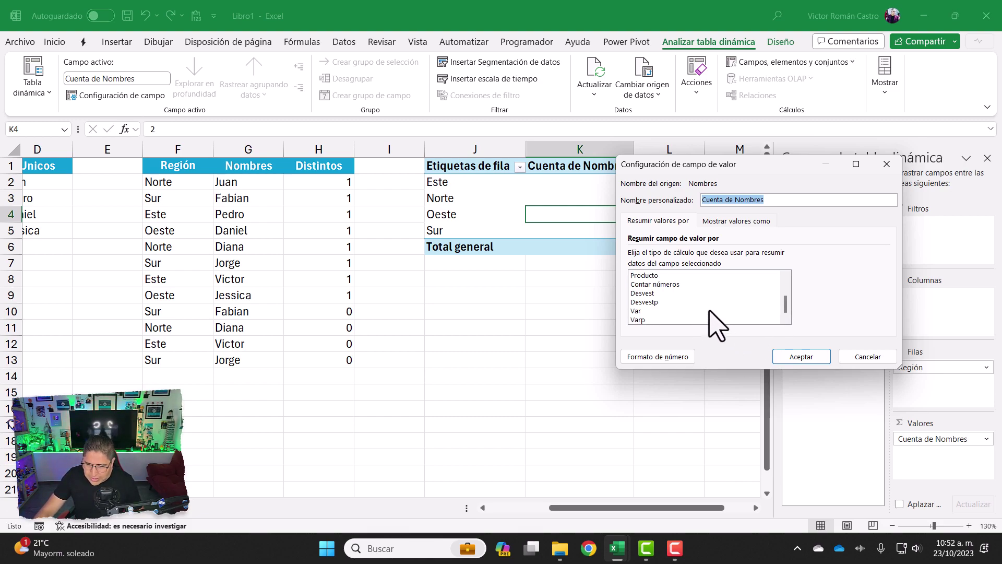
scroll(726, 319, up, 2)
click(869, 357)
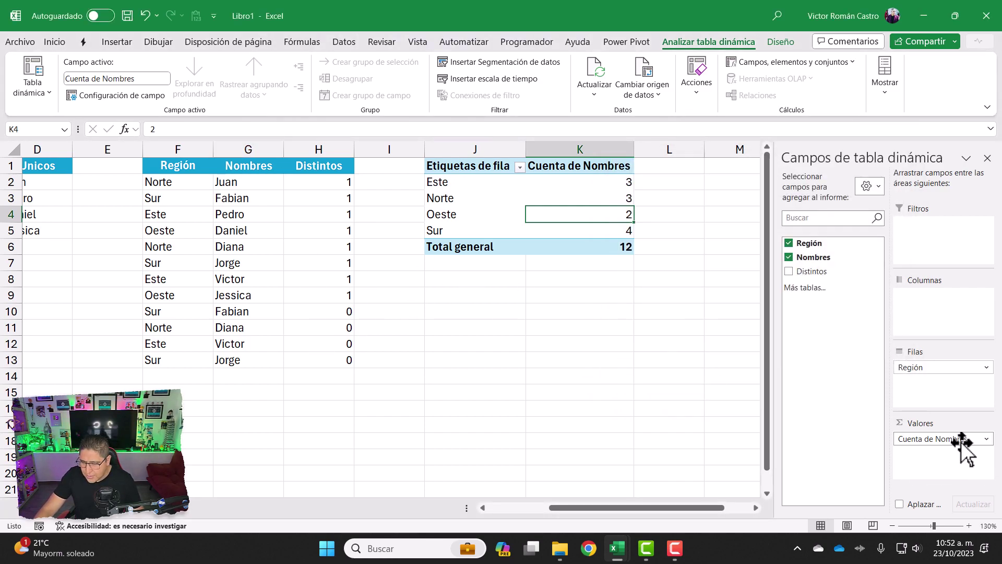
Step: Replace Cuenta de Nombres with Suma de Distintos and check the 2-per-Región totals against the flags
drag(958, 444, 830, 385)
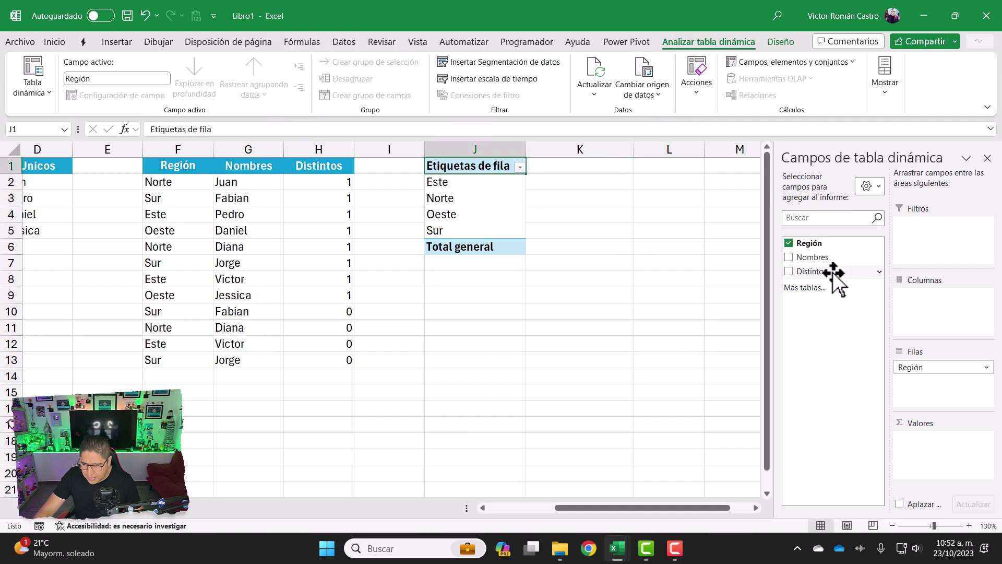
drag(819, 271, 940, 449)
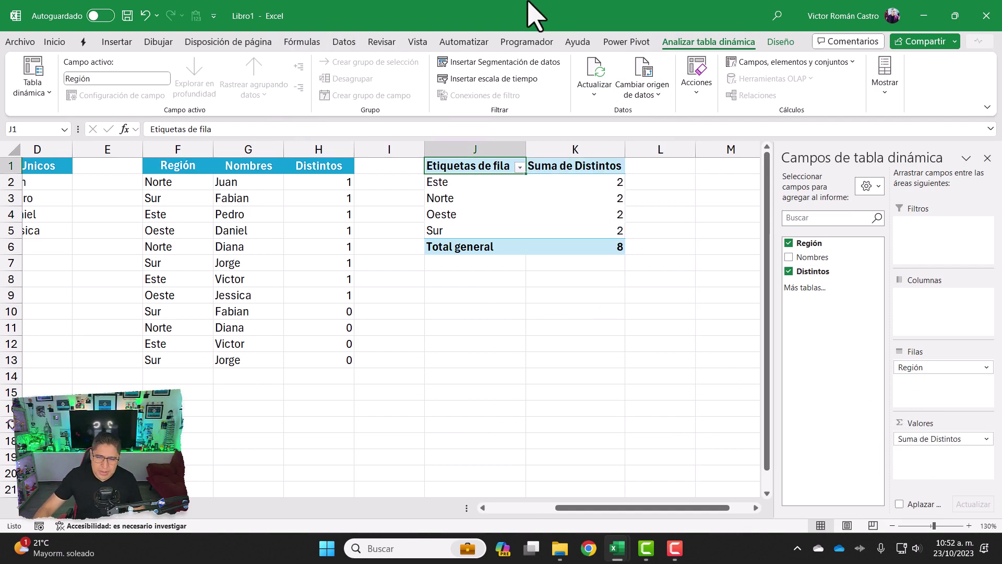
click(596, 184)
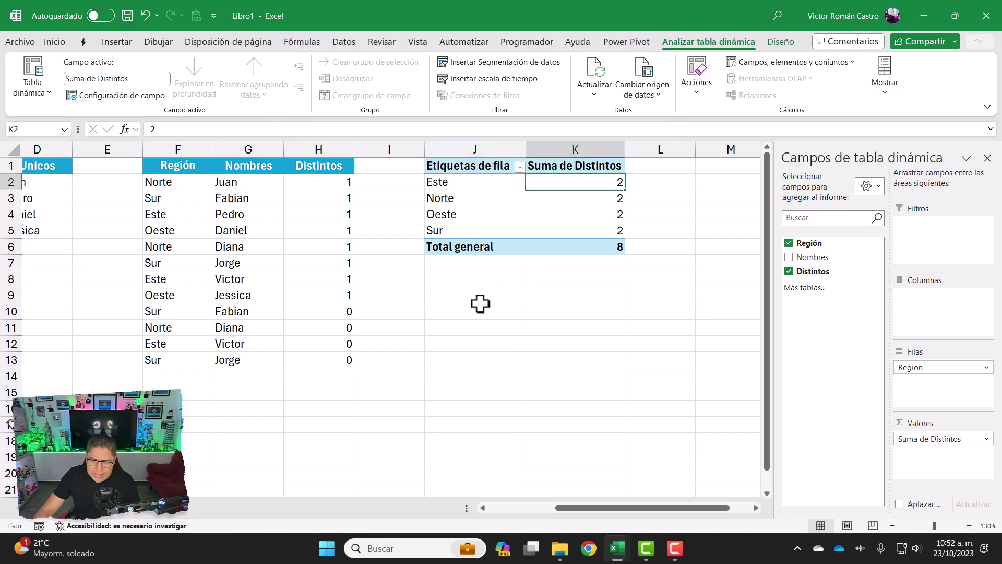
click(577, 197)
click(572, 214)
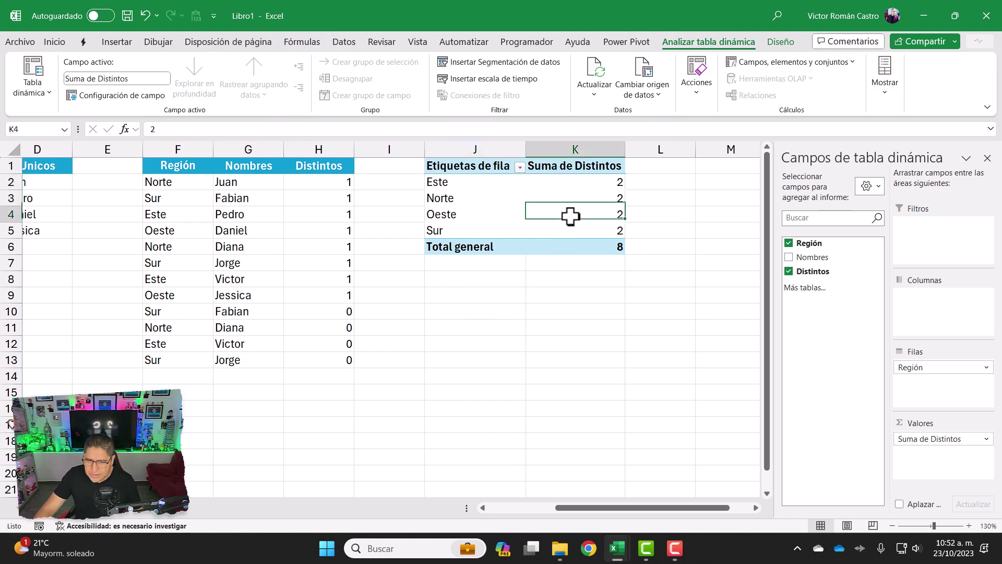
click(579, 230)
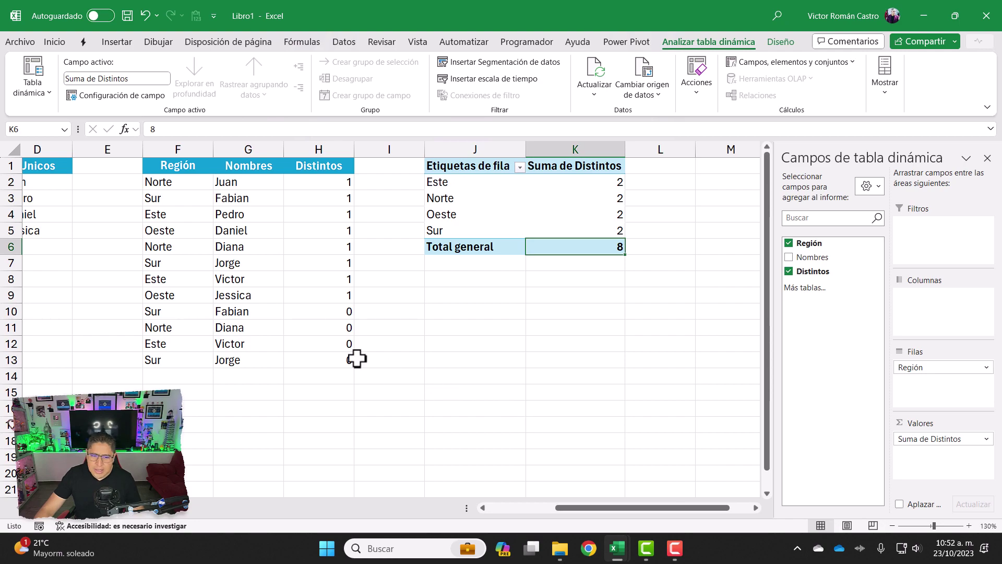
drag(333, 299, 343, 188)
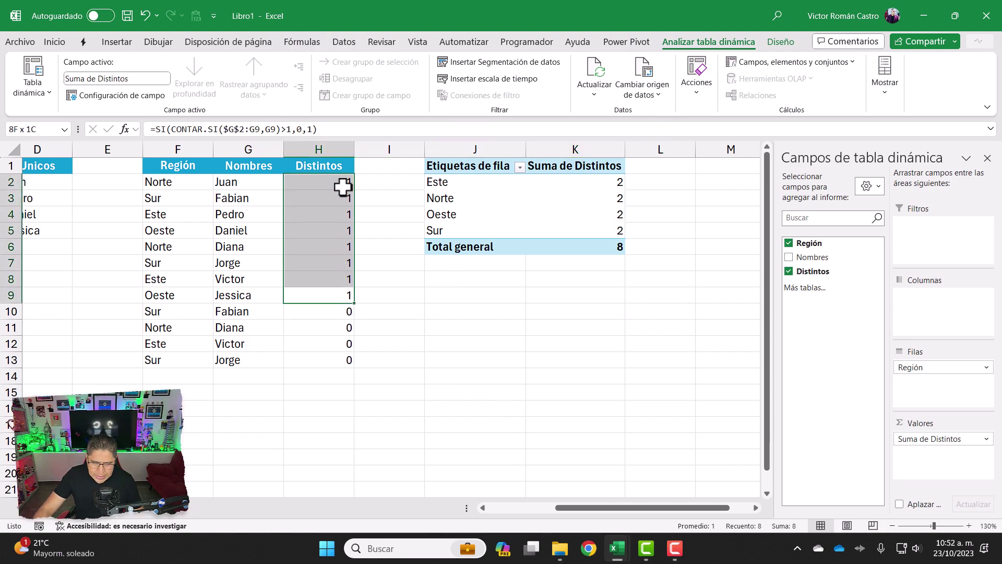
click(582, 214)
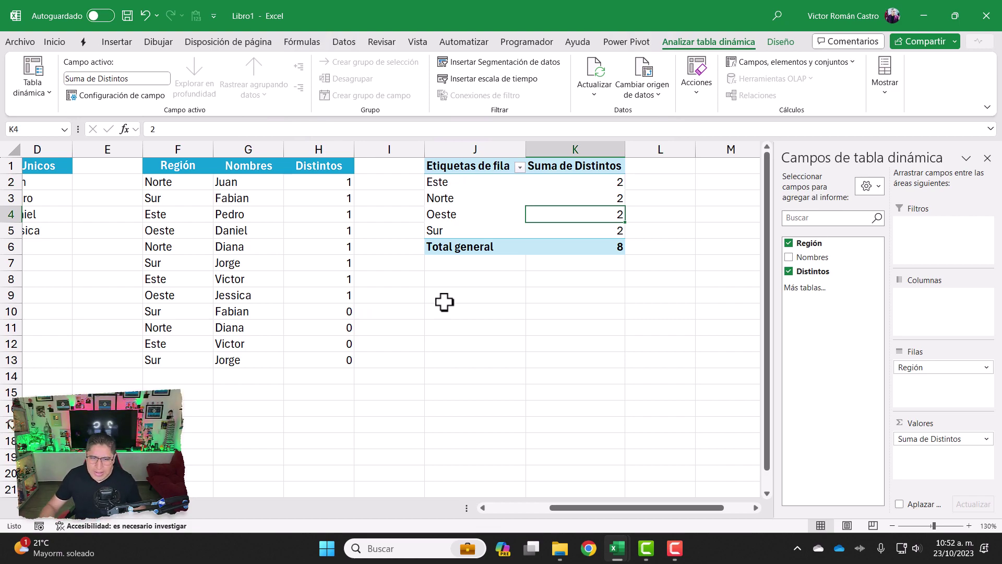
Step: Delete the Distintos pivot table and select the Región and Nombres range F1:G13
drag(458, 166, 557, 250)
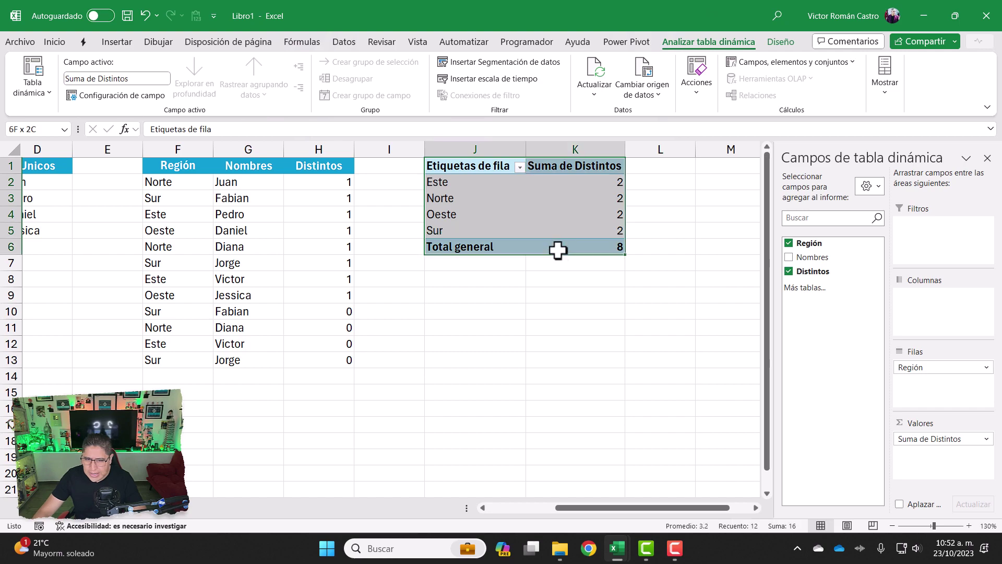
key(Delete)
click(229, 183)
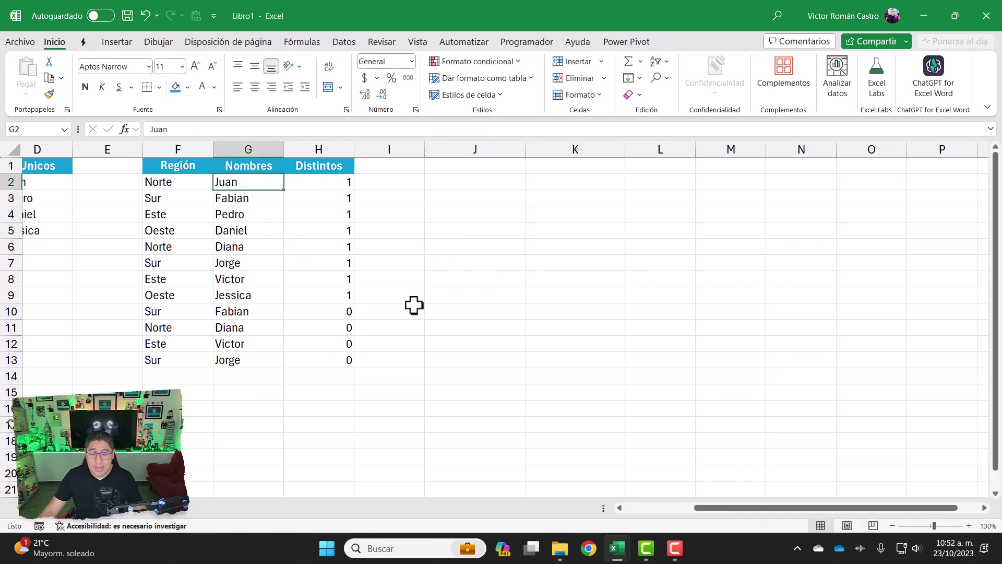
key(Left)
key(Up)
key(shift+Right)
key(ctrl+shift+Down)
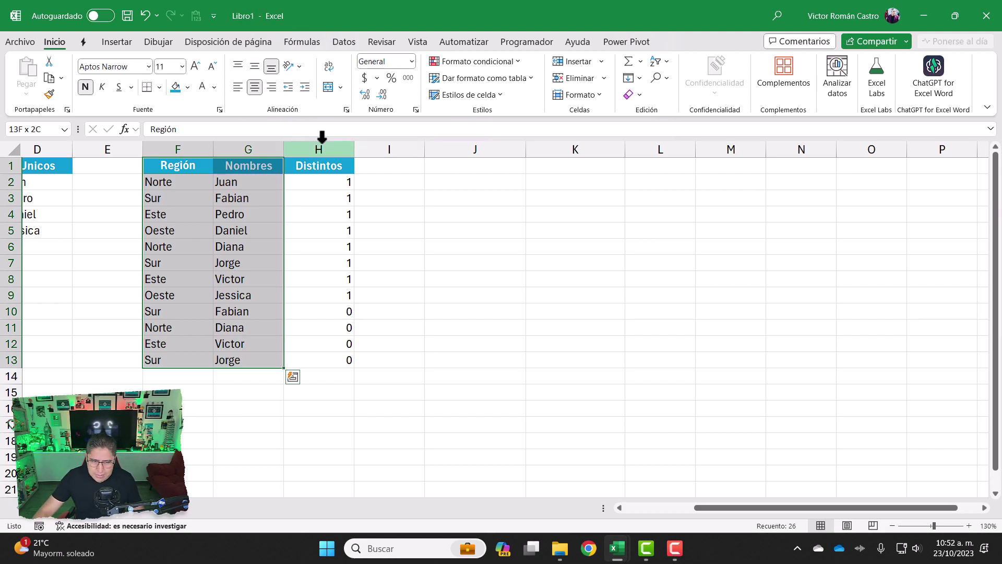
Step: Hide helper column H and reselect F1:G13
right_click(321, 148)
click(373, 370)
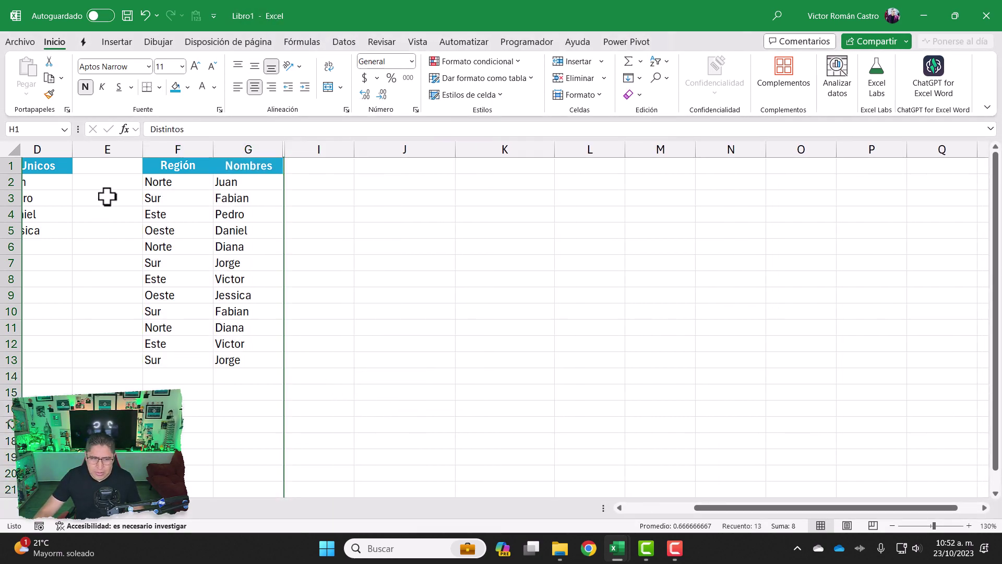
drag(168, 167, 229, 363)
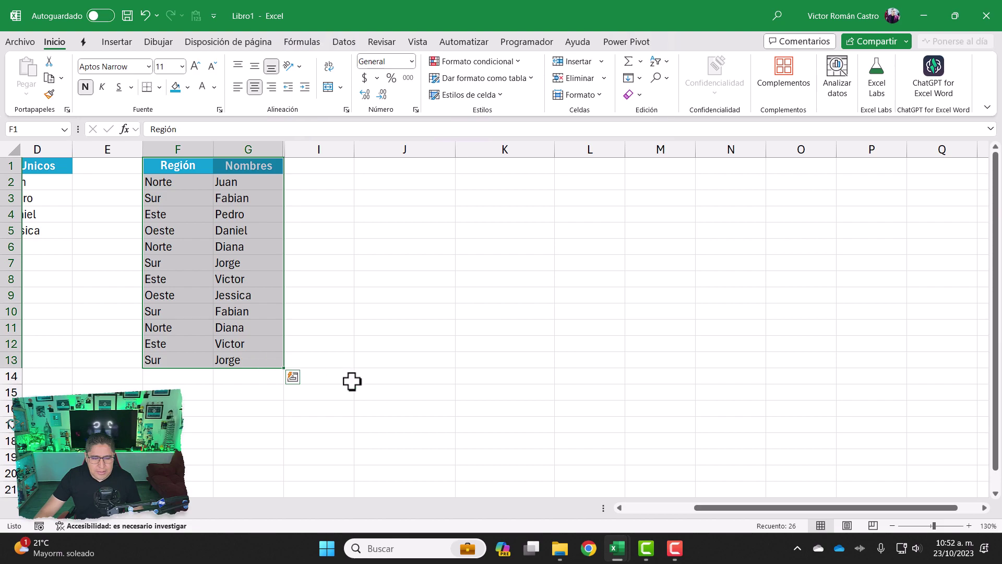
drag(698, 507, 623, 510)
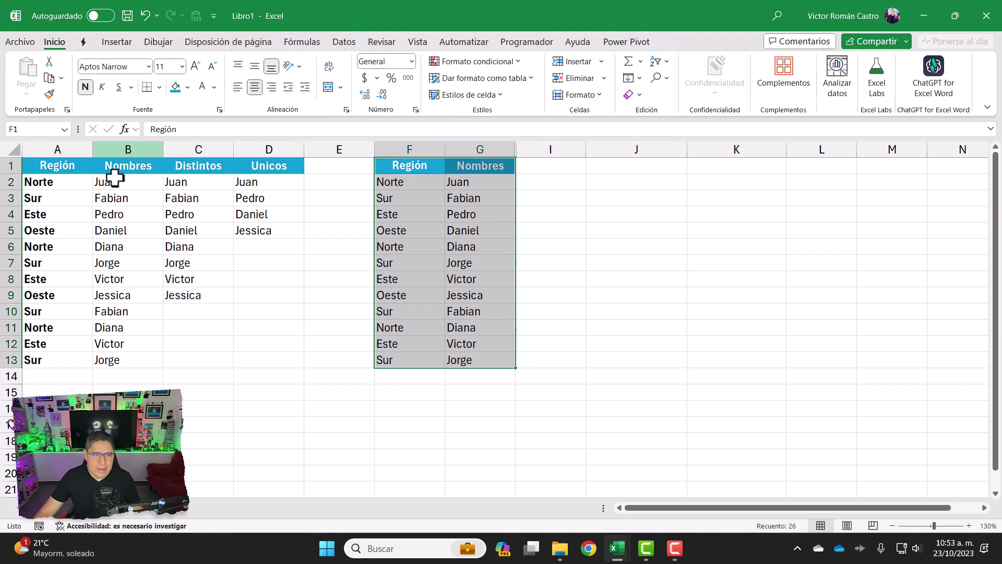
Step: Insert a pivot table from F1:G13 at J1 on the same sheet, added to the Data Model
click(118, 42)
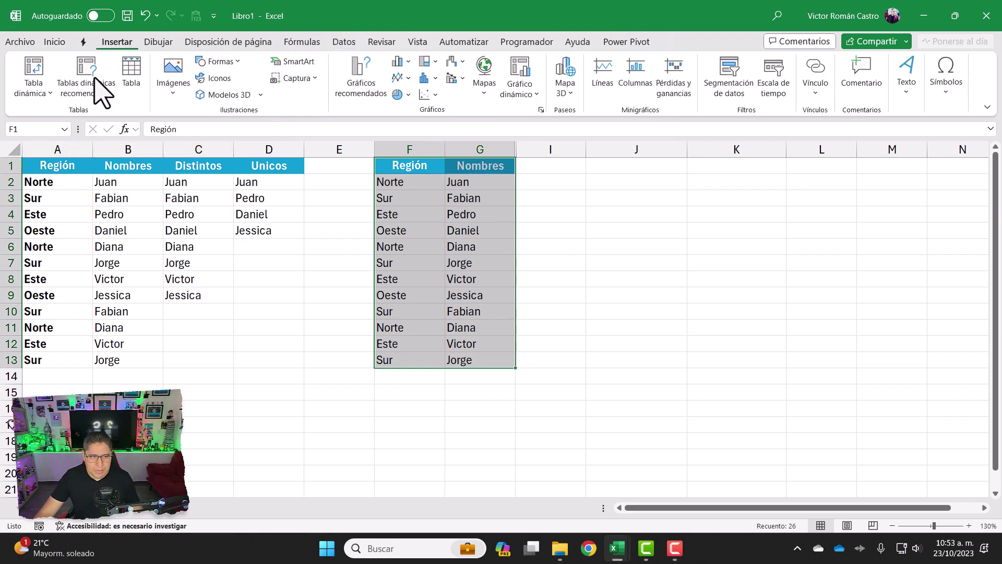
click(32, 75)
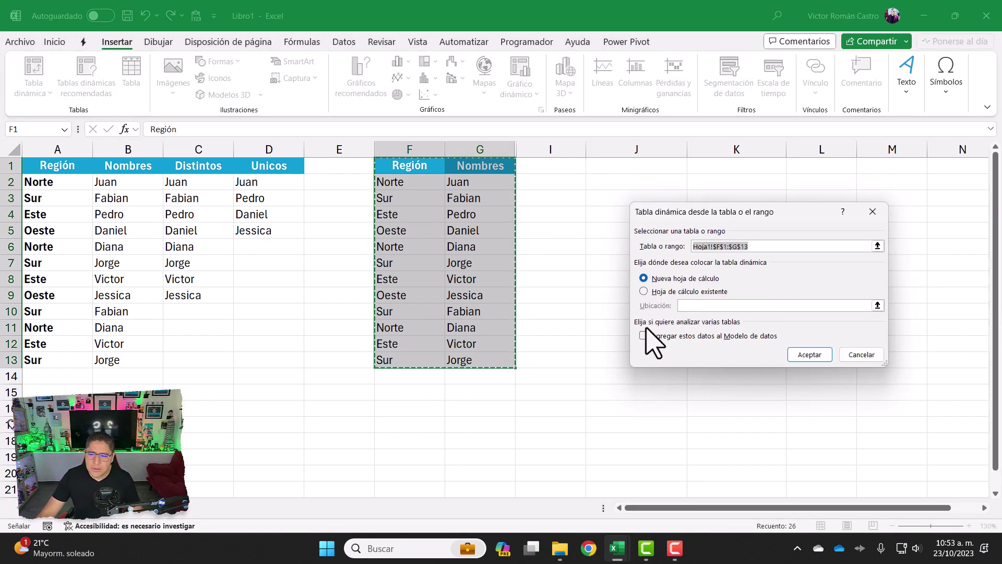
click(680, 293)
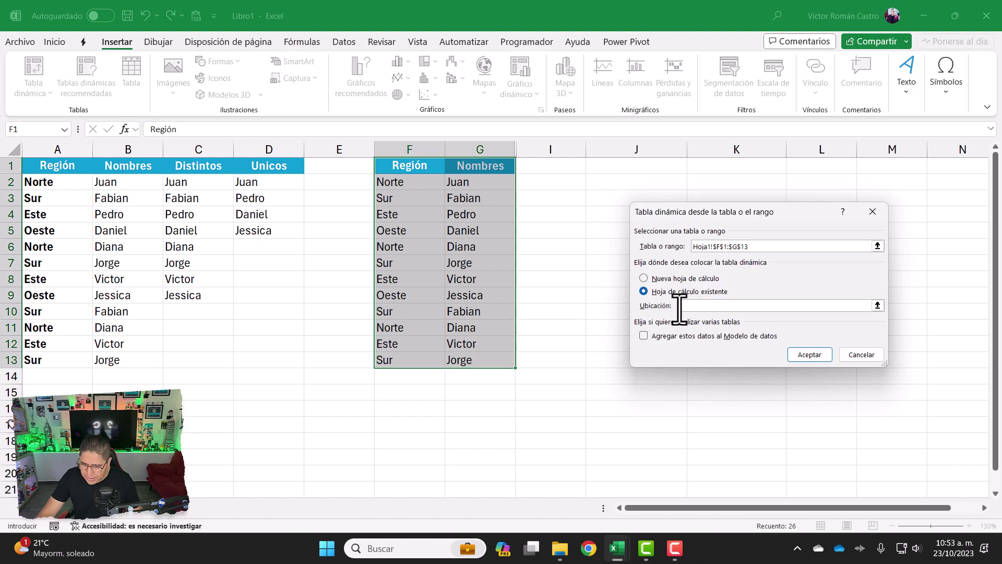
click(633, 168)
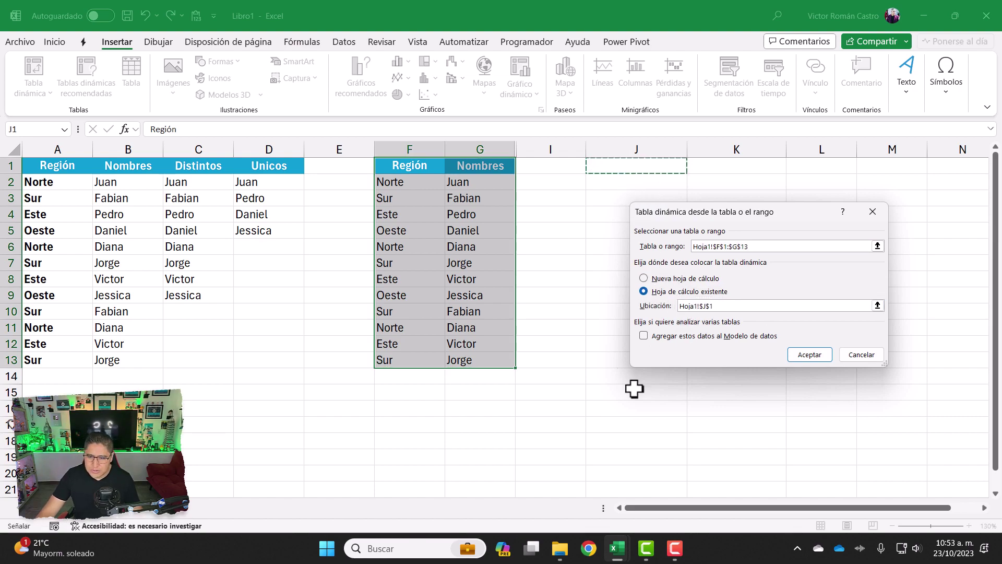
click(645, 337)
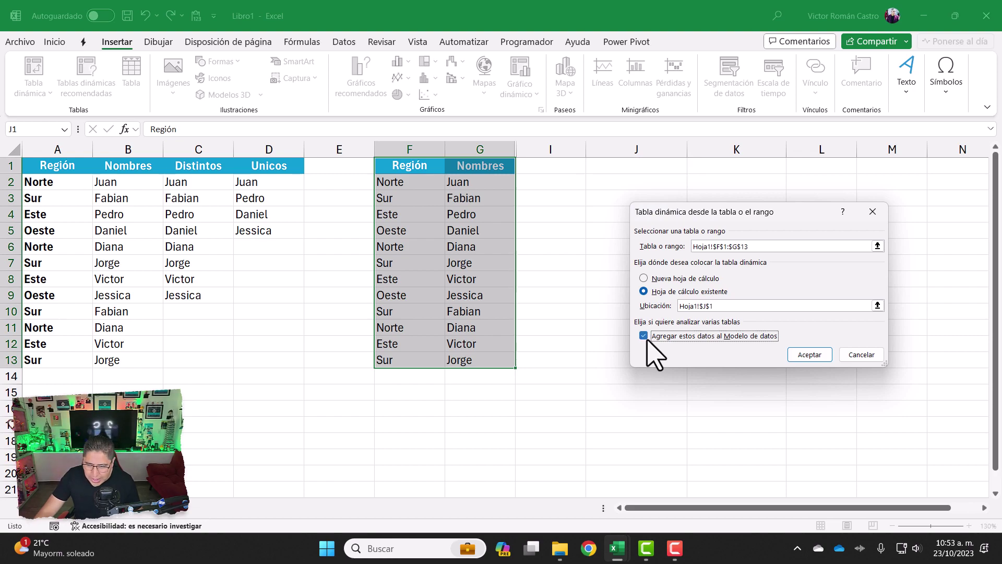
click(819, 355)
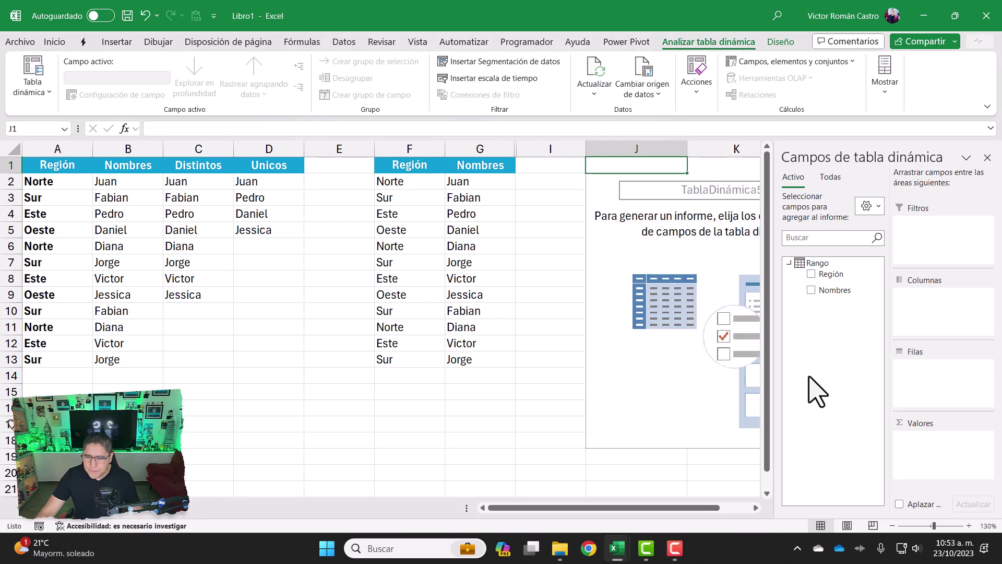
Step: Put Región in rows and count Nombres: Este 3, Norte 3, Oeste 2, Sur 4, total 12
mouse_move(676, 507)
mouse_down()
mouse_move(605, 509)
mouse_move(756, 492)
mouse_up()
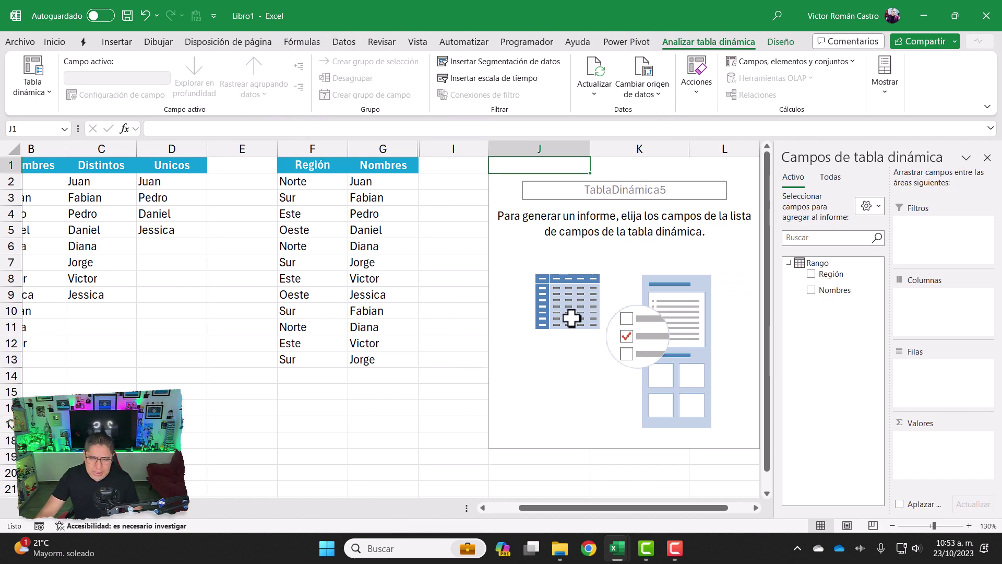
mouse_move(833, 274)
mouse_down()
mouse_move(946, 412)
mouse_move(935, 376)
mouse_up()
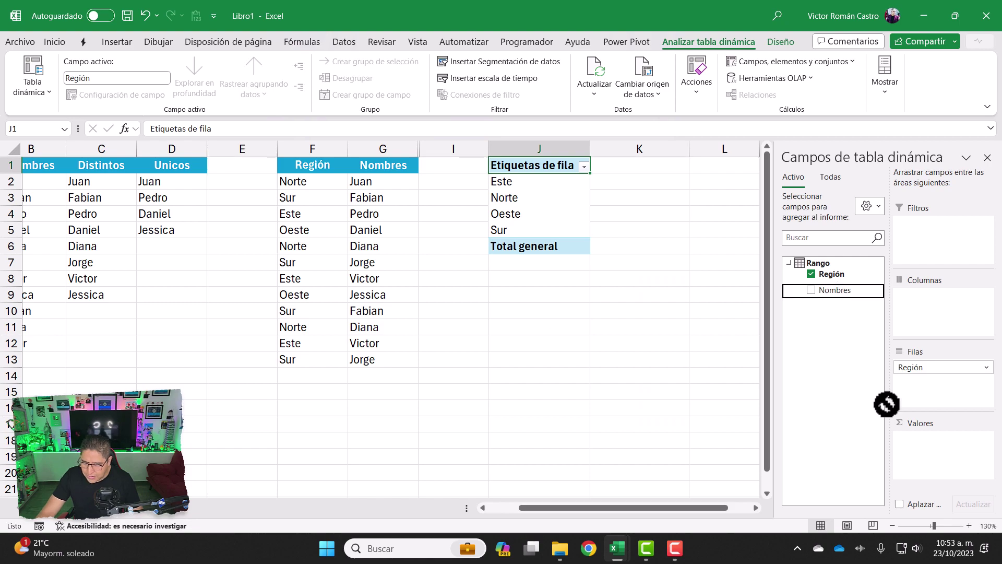
drag(886, 404, 919, 443)
drag(608, 506, 653, 522)
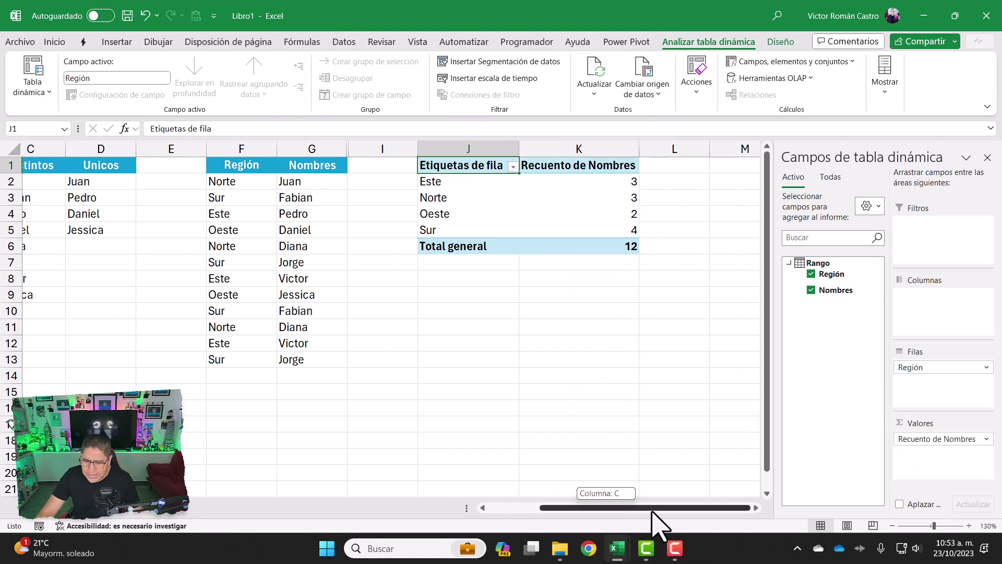
click(616, 250)
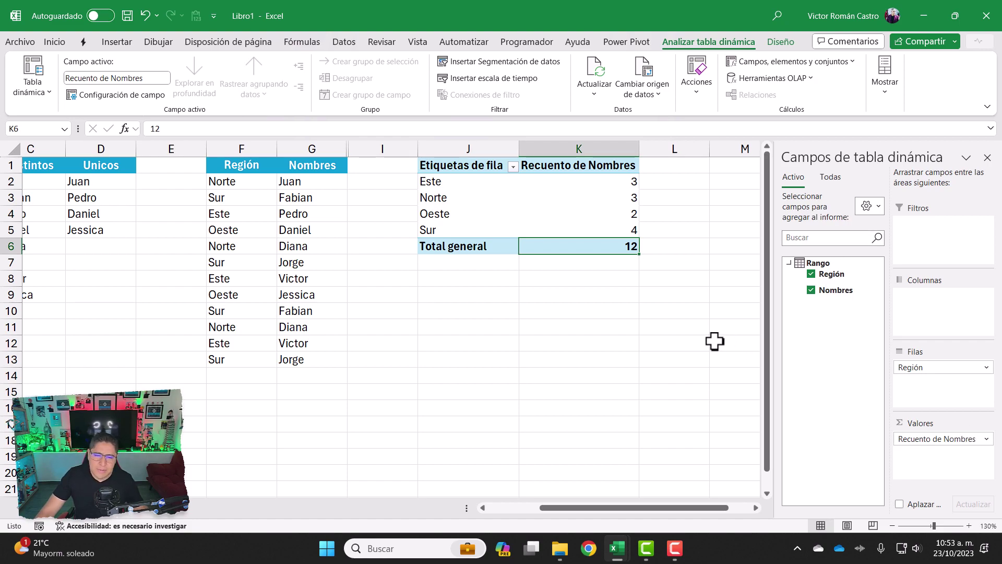
Step: Switch the Nombres value field summary to Recuento distinto, giving 2 per Región
click(947, 438)
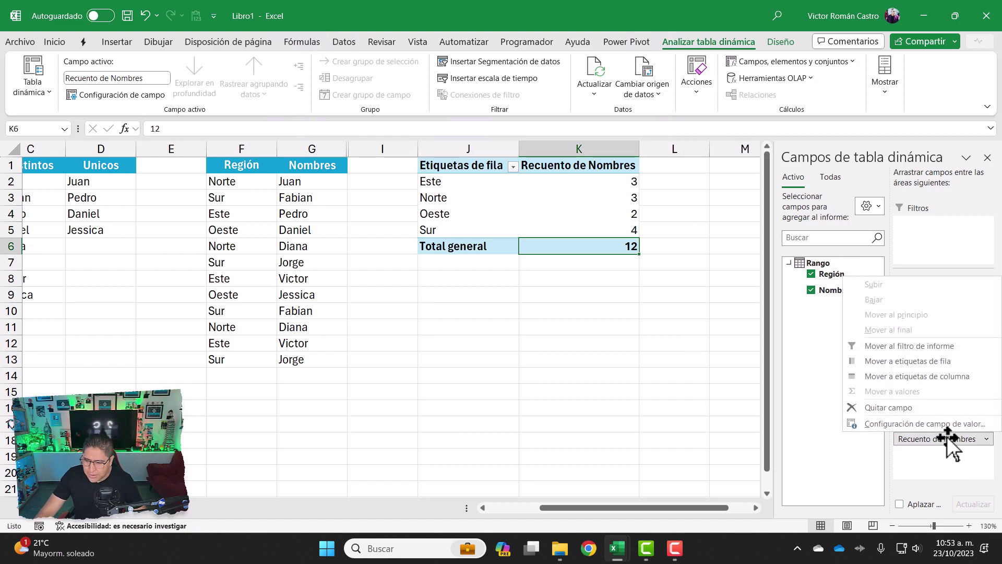
click(914, 429)
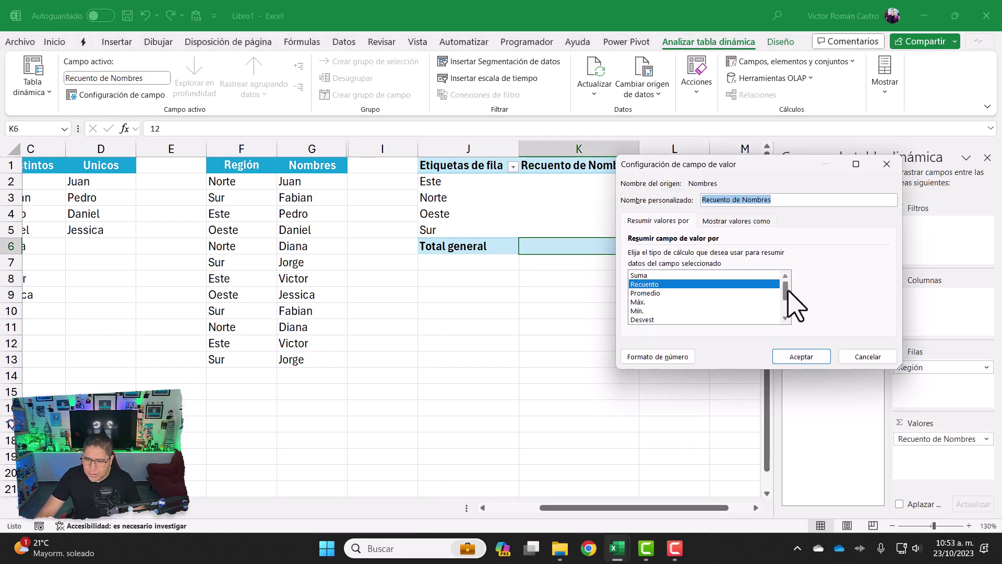
drag(787, 291, 786, 318)
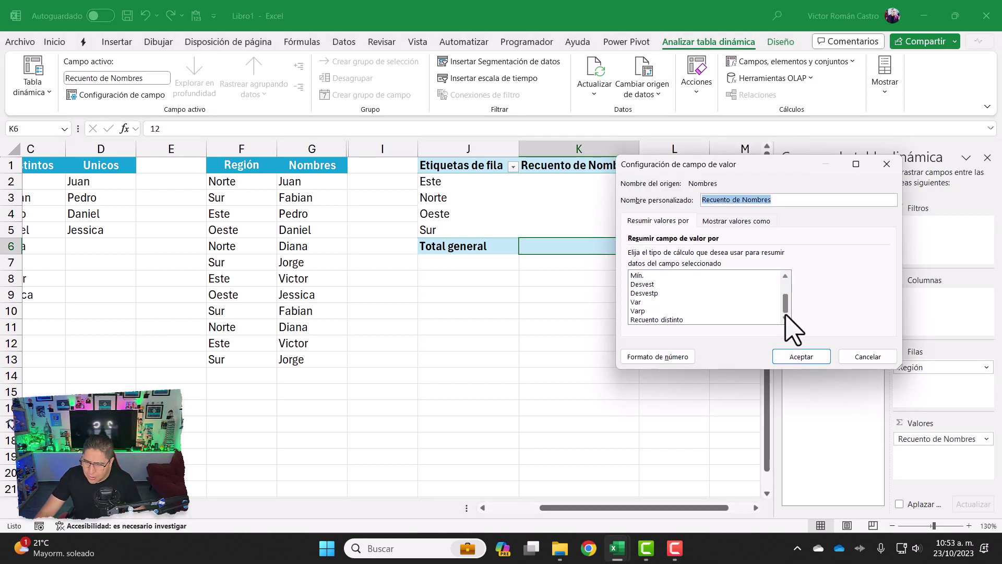
click(647, 320)
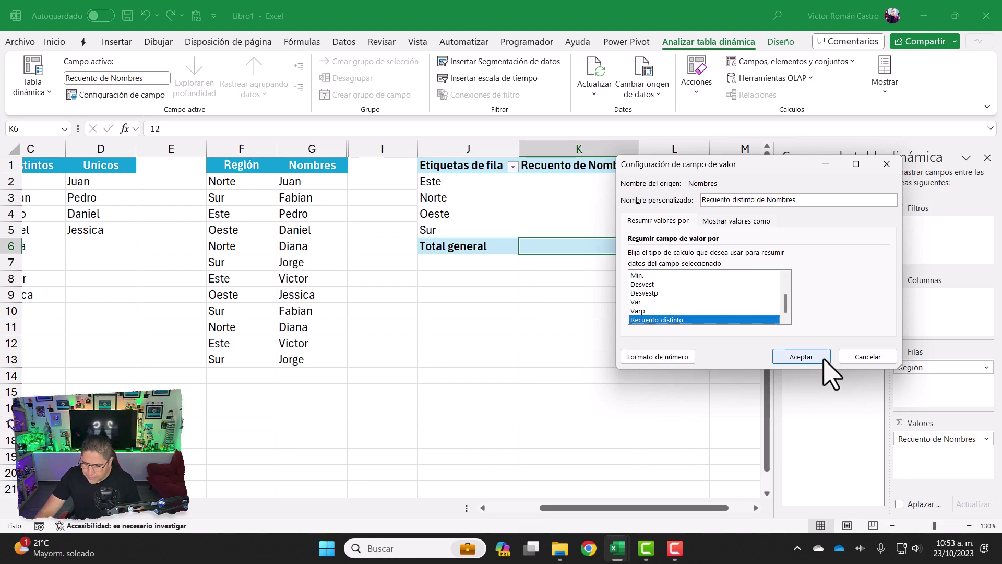
click(802, 357)
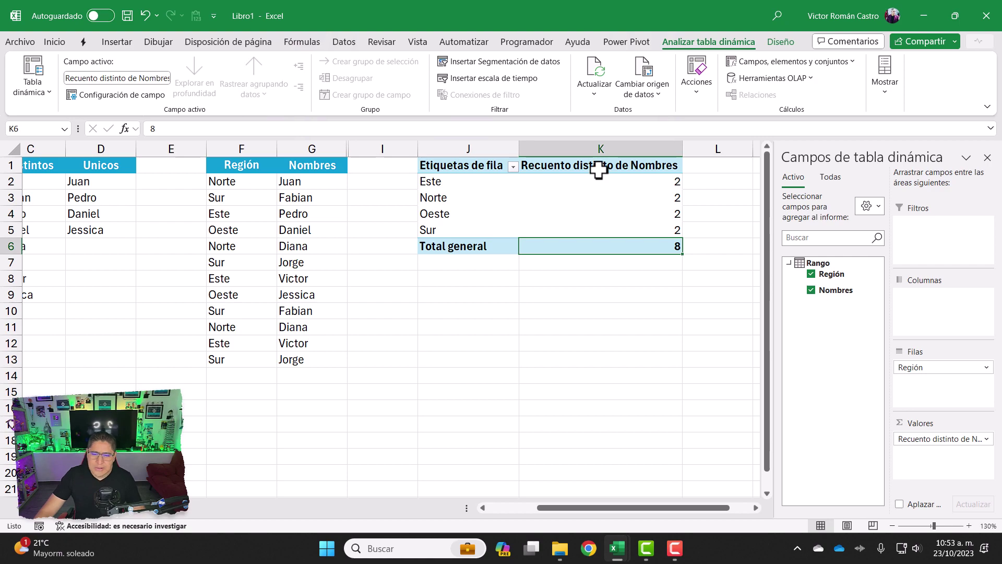
Step: Check the per-region distinct counts total 8, then review the source names and the Unicos list
drag(636, 187, 628, 244)
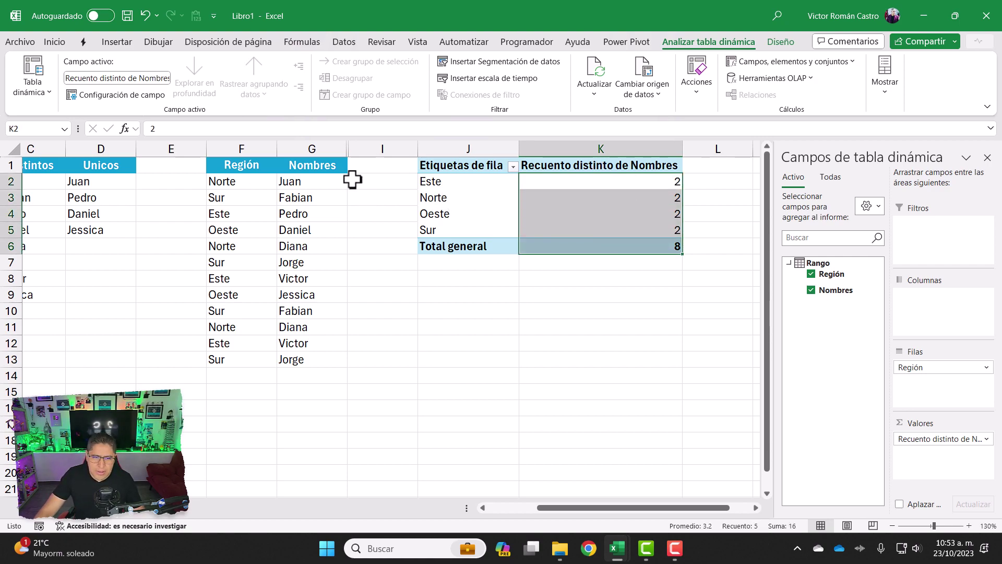
click(625, 211)
click(254, 295)
key(Up)
key(Up)
key(Up)
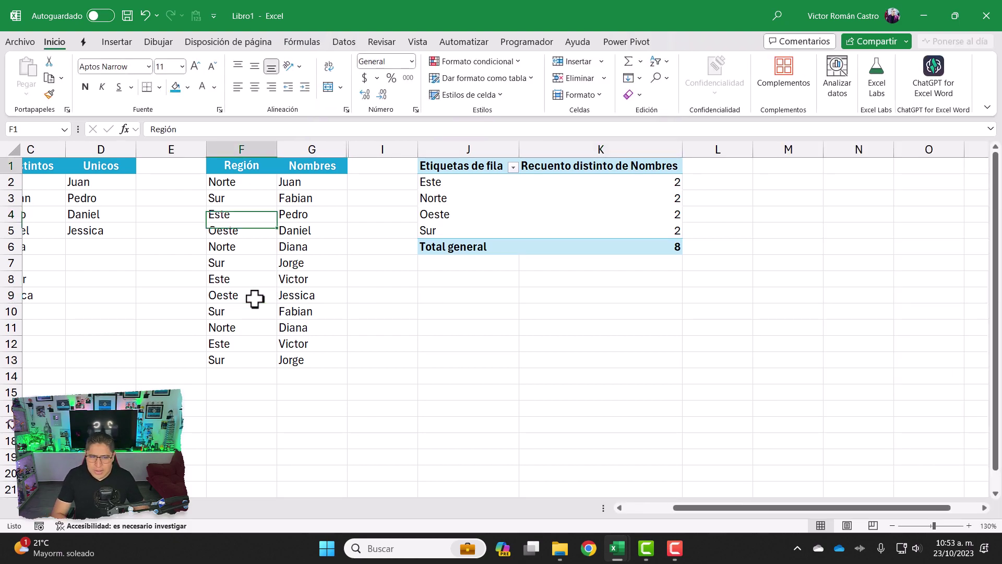
key(Up)
key(Up)
key(Up)
key(Right)
key(Down)
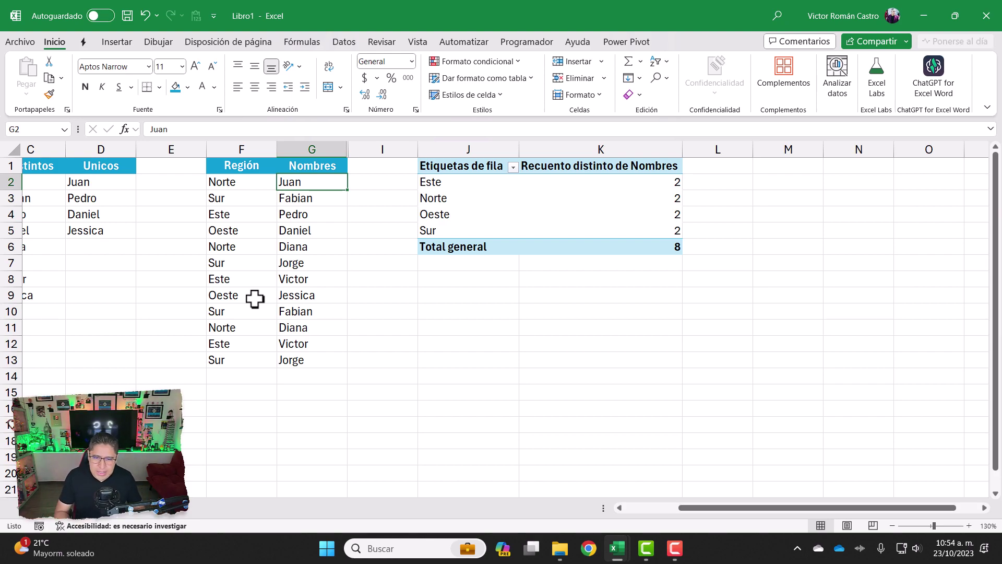
key(Left)
key(Left)
key(Left)
key(Left)
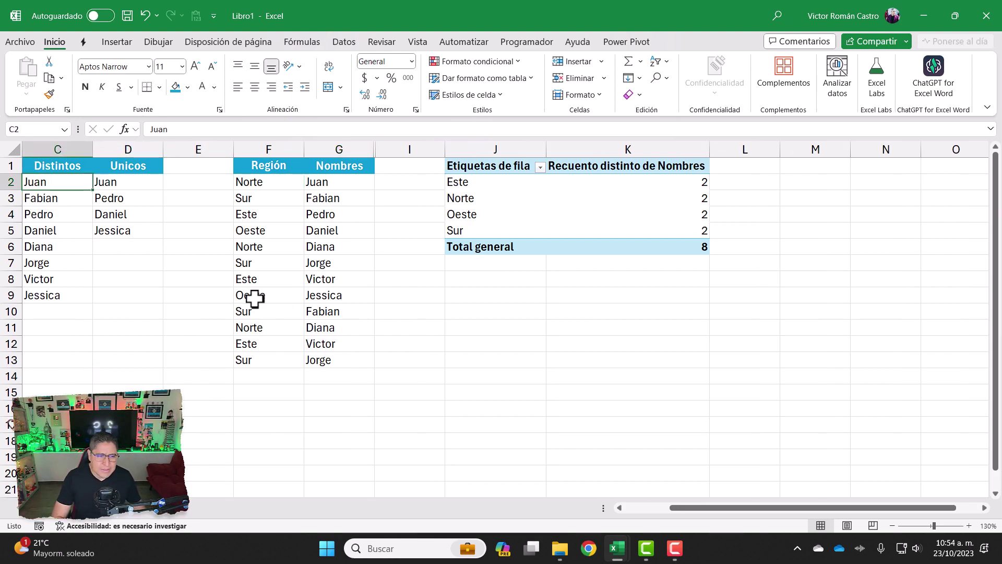
key(Left)
key(Left)
key(Right)
key(Right)
key(Right)
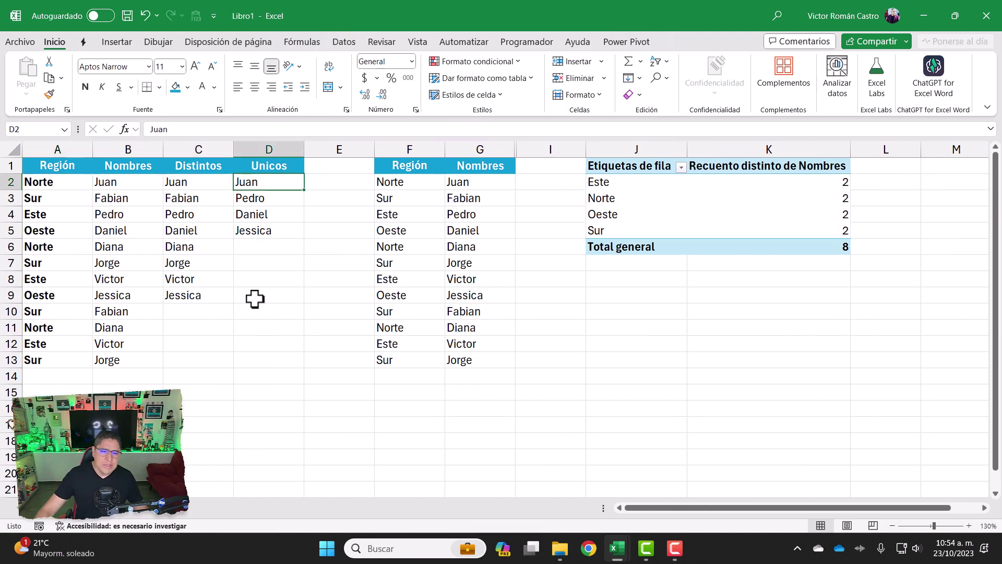
Step: Copy the Unicos header from D1 into F15 and retype it as UNICOS
click(255, 166)
key(ctrl+c)
click(403, 395)
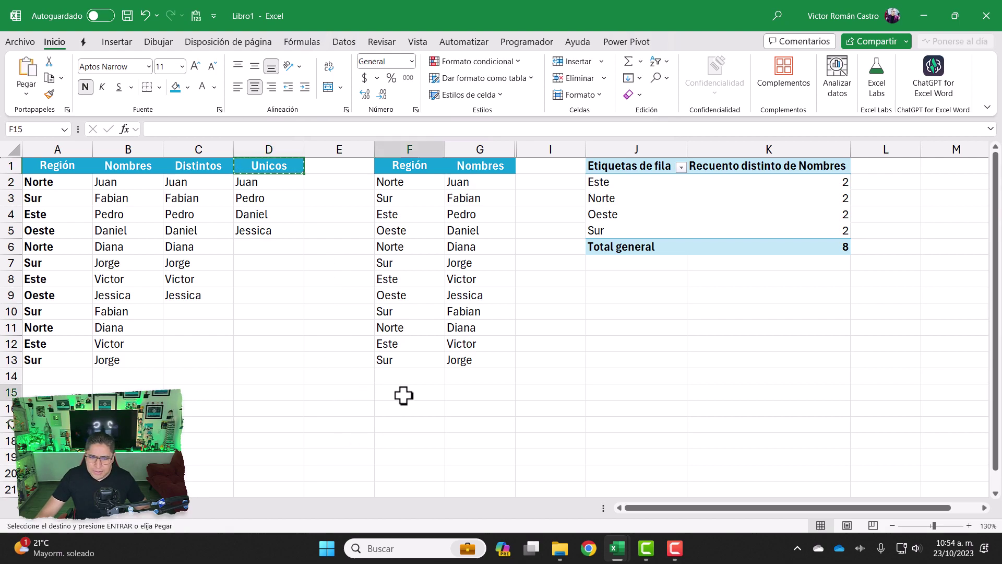
key(ctrl+v)
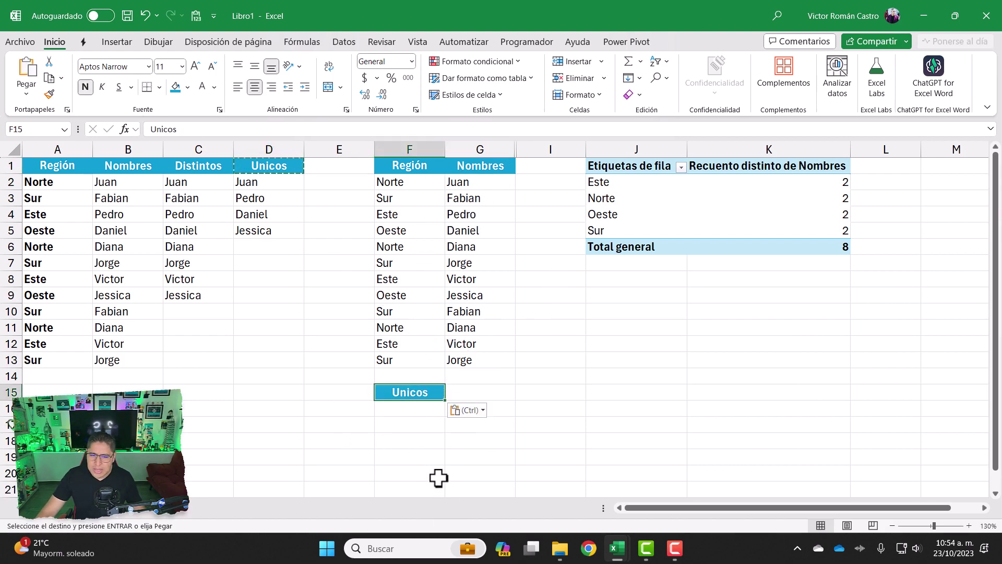
click(405, 417)
click(396, 394)
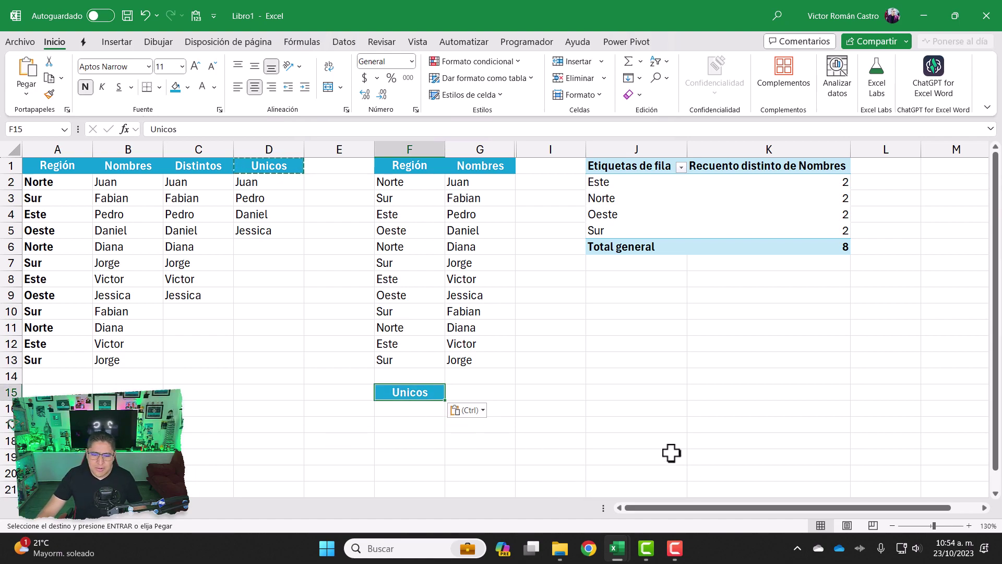
key(Down)
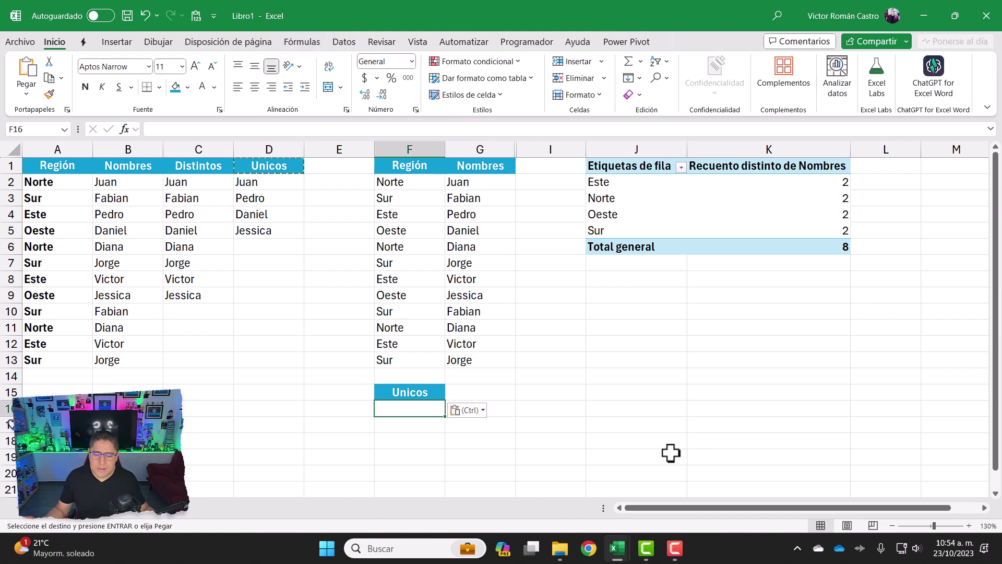
key(Up)
key(Delete)
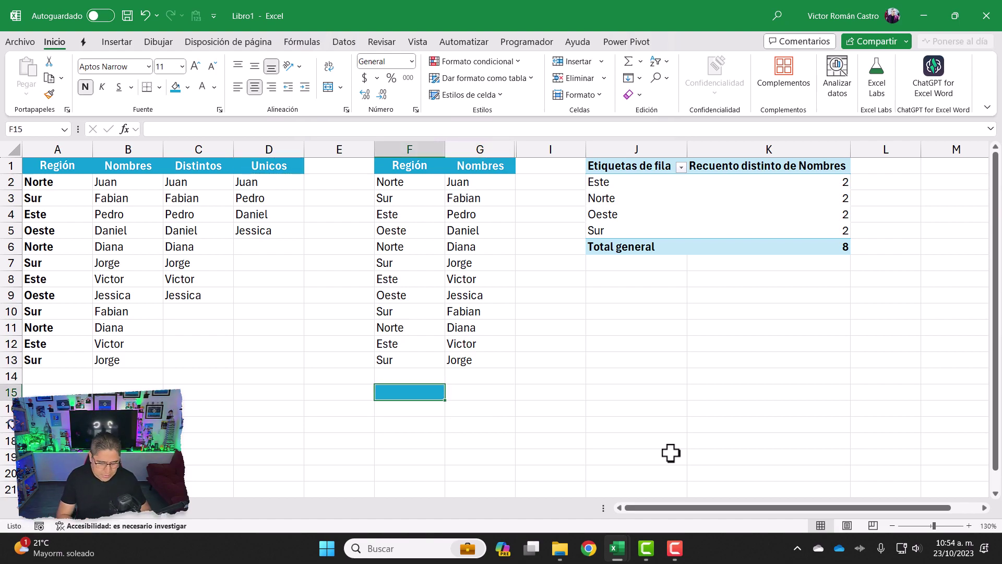
text(UNICOS)
key(Return)
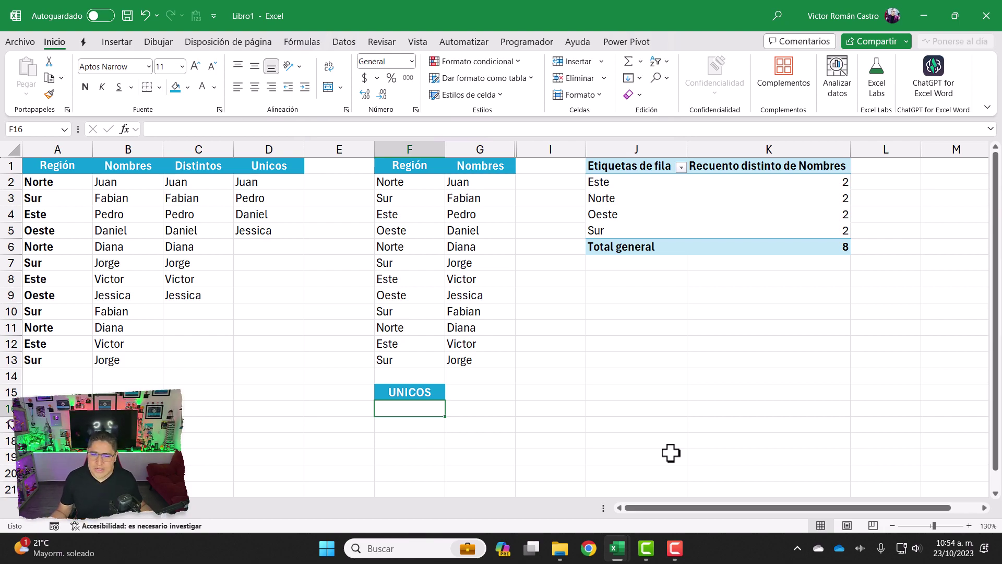
Step: Enter =UNICOS(G2:G13) in F16 so the distinct names spill below
text(=)
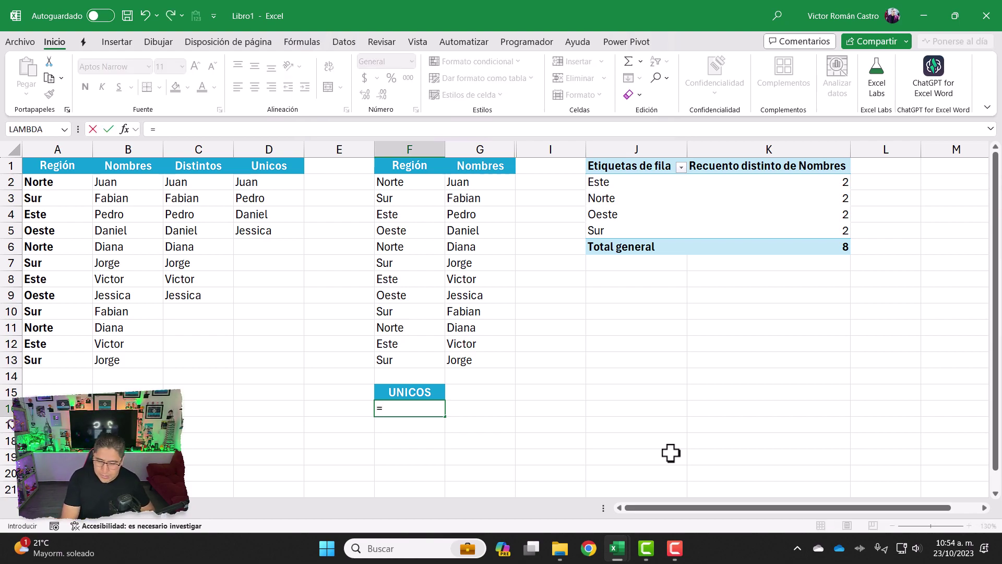
text(uni)
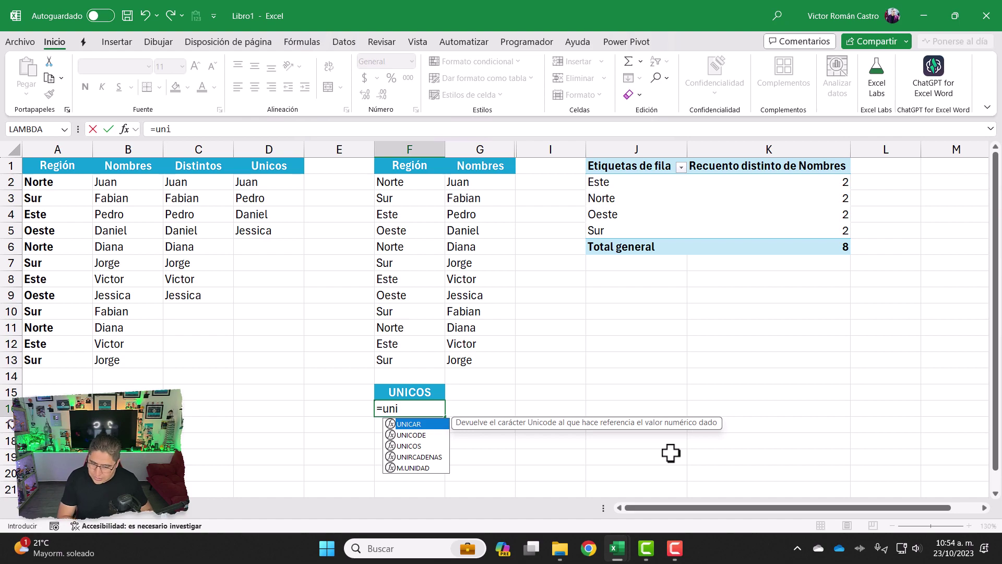
key(Down)
key(Down)
key(Tab)
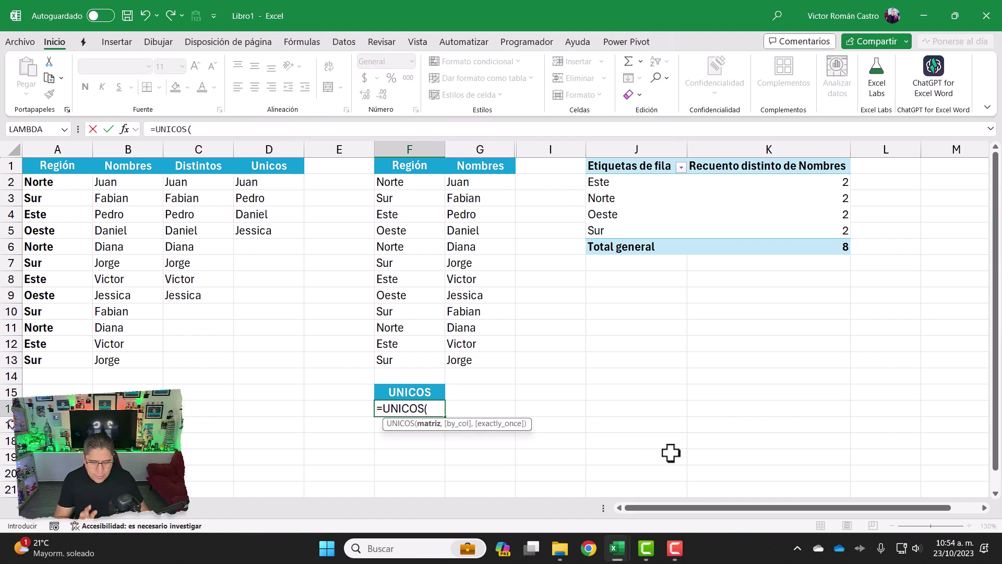
key(Up)
key(Up)
key(Right)
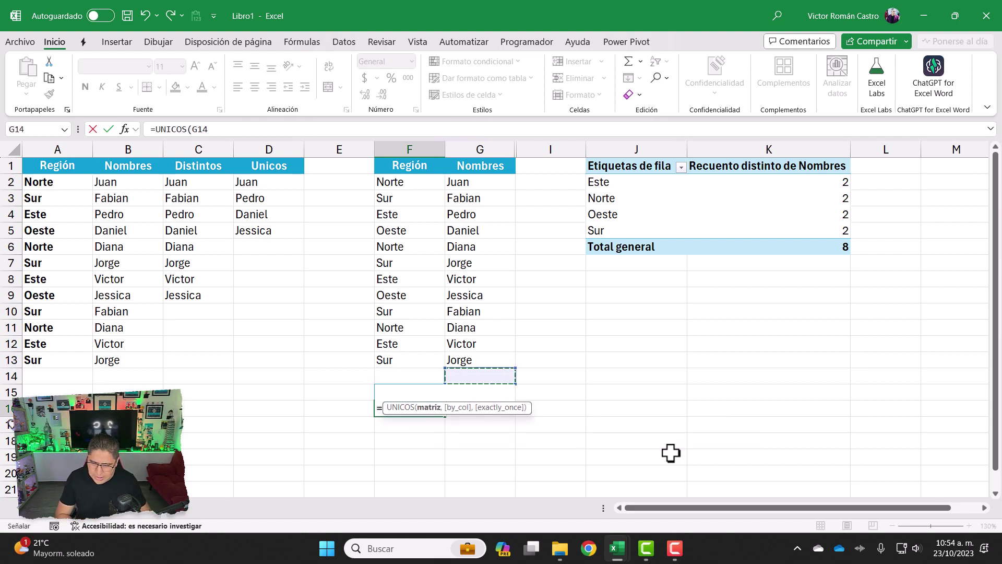
key(Up)
key(ctrl+shift+Up)
key(shift+Down)
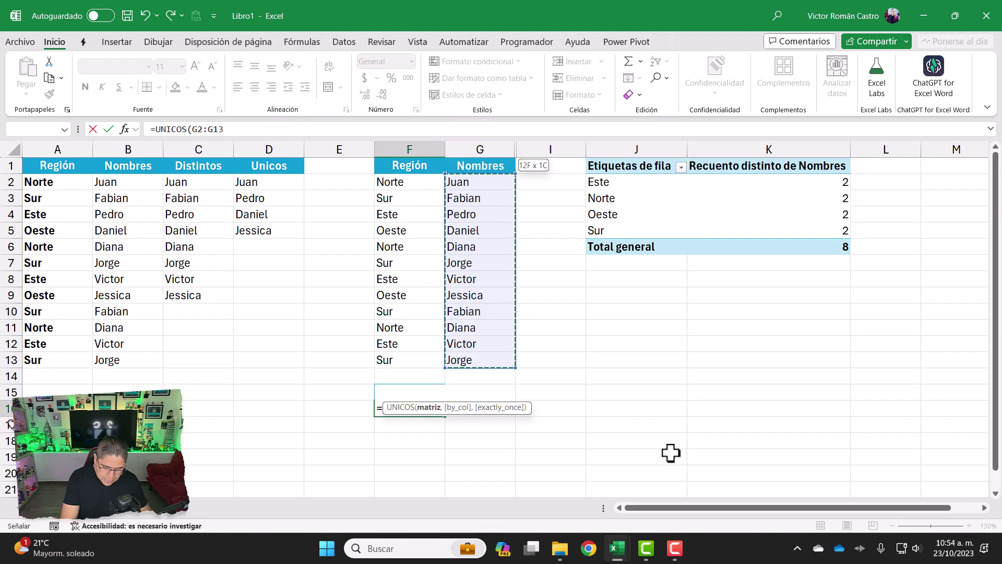
text())
key(Return)
key(Up)
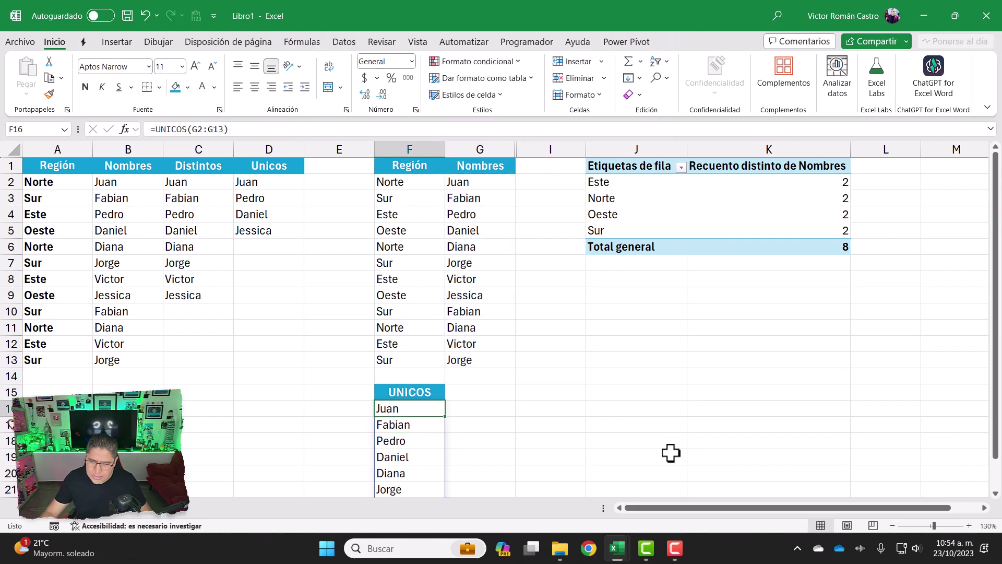
Step: Check the spilled list's count and review the F16 formula's arguments without changing it
scroll(544, 396, down, 2)
scroll(550, 358, up, 1)
scroll(550, 358, down, 1)
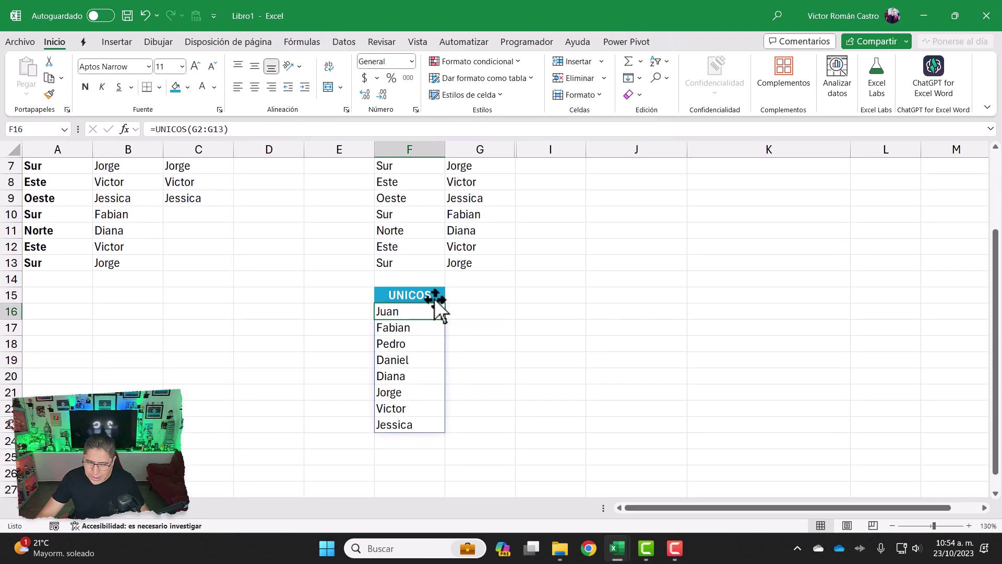
drag(405, 311, 409, 423)
key(F2)
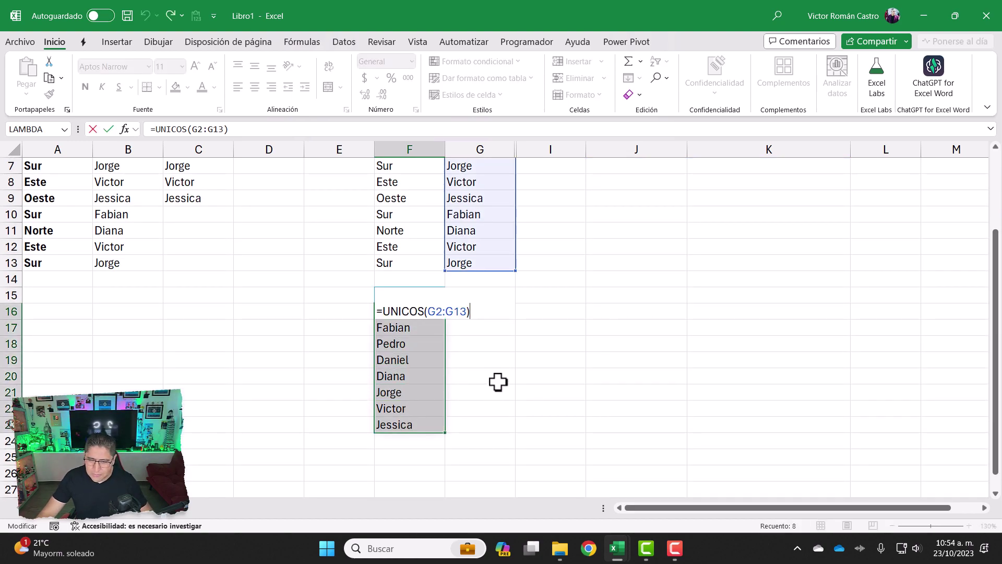
key(Escape)
scroll(579, 360, up, 2)
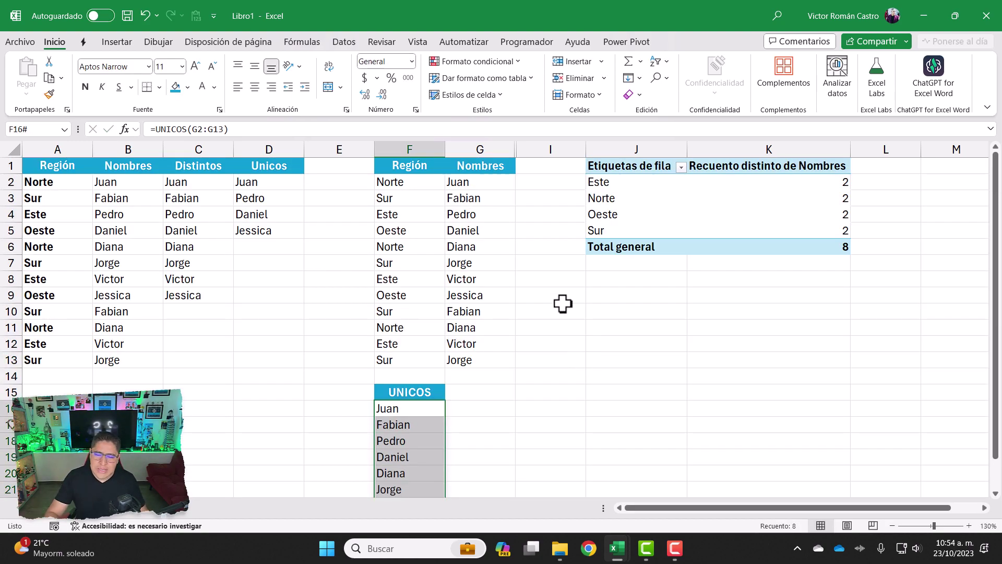
scroll(541, 293, down, 2)
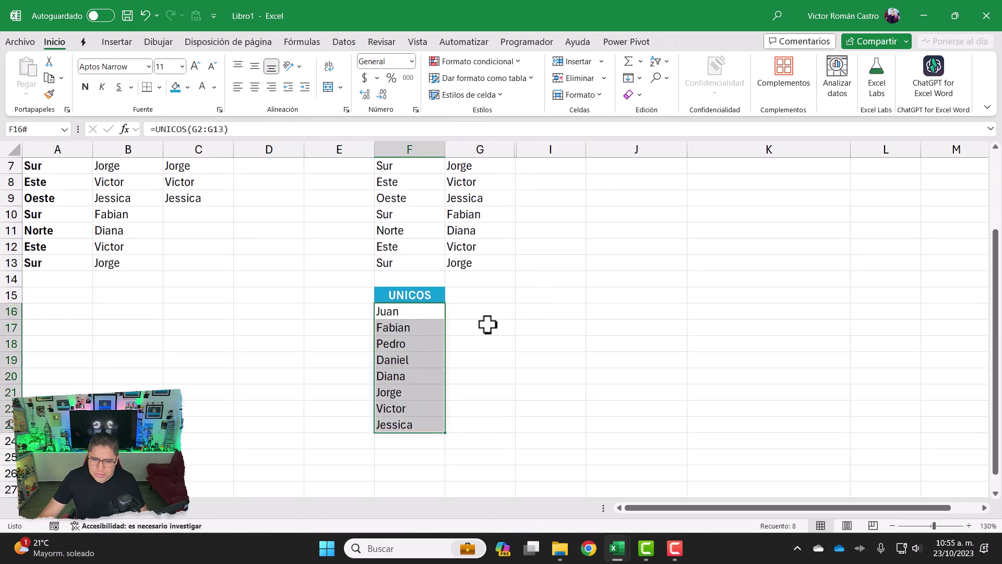
click(437, 309)
key(F2)
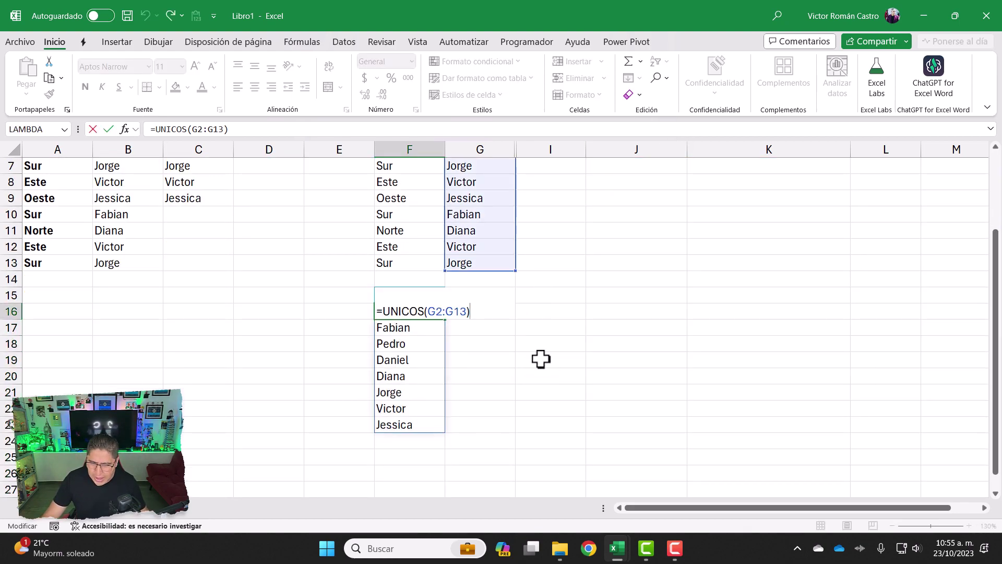
key(BackSpace)
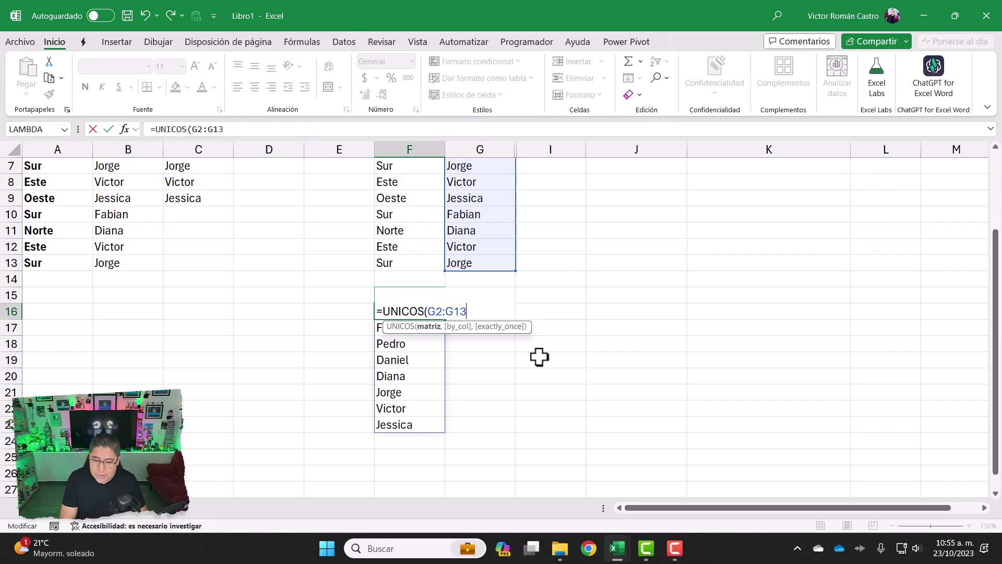
key(Escape)
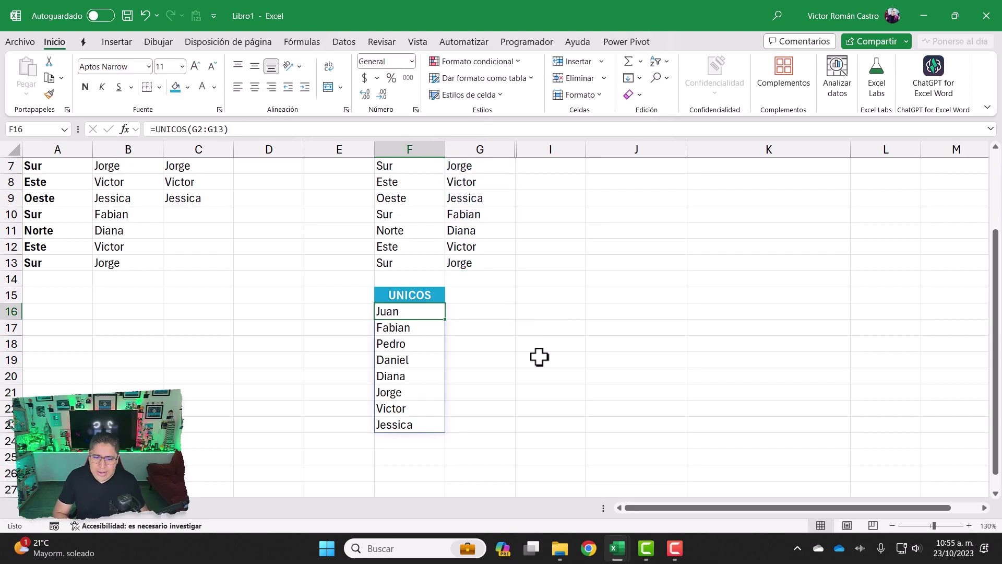
key(Up)
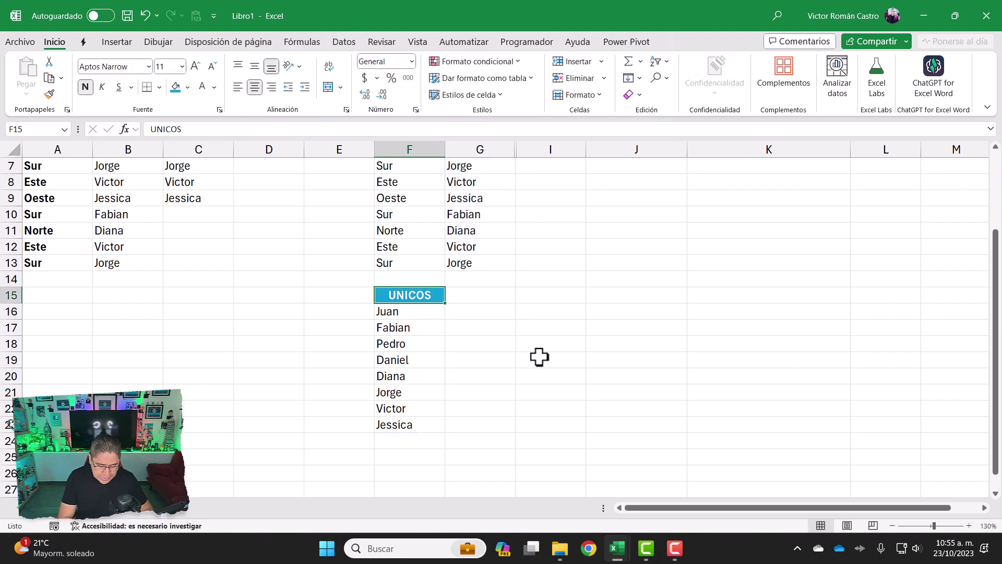
Step: Rename the F15 header to DISTINTOS
text(UNICOS)
key(Escape)
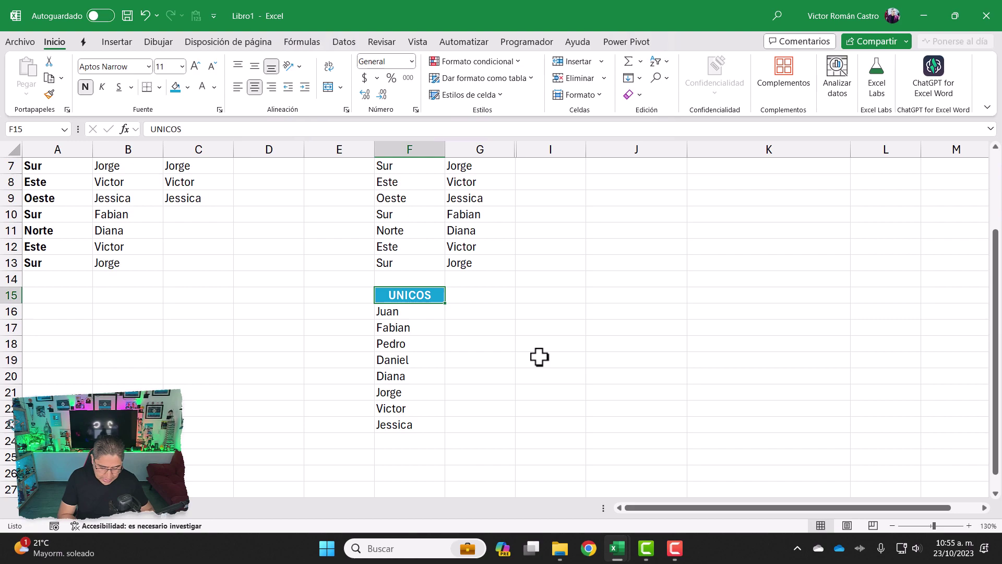
text(DISTINTOS)
key(ctrl+Return)
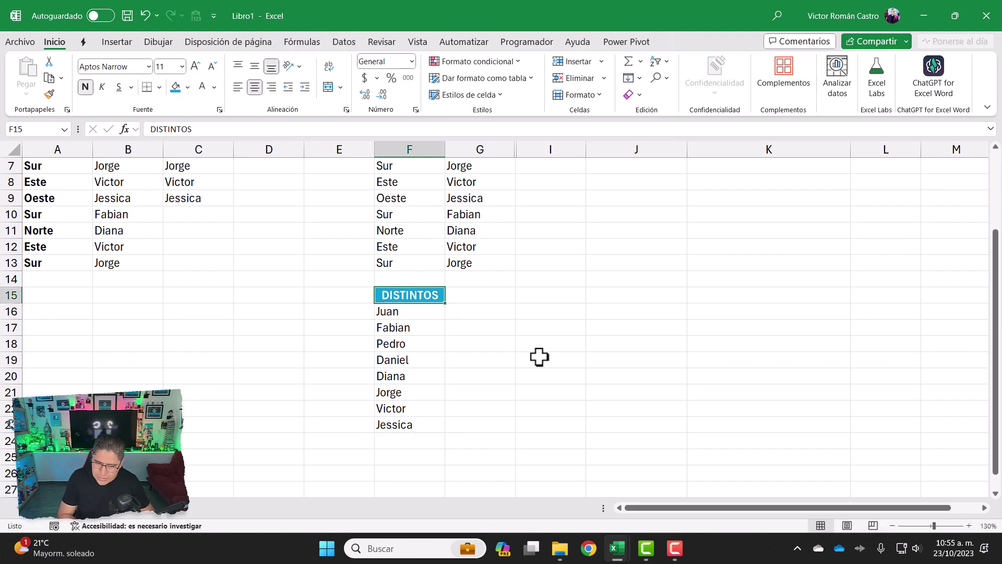
Step: Copy the DISTINTOS header into G15 and change its text to UNICOS
key(Right)
key(Left)
key(ctrl+c)
key(Right)
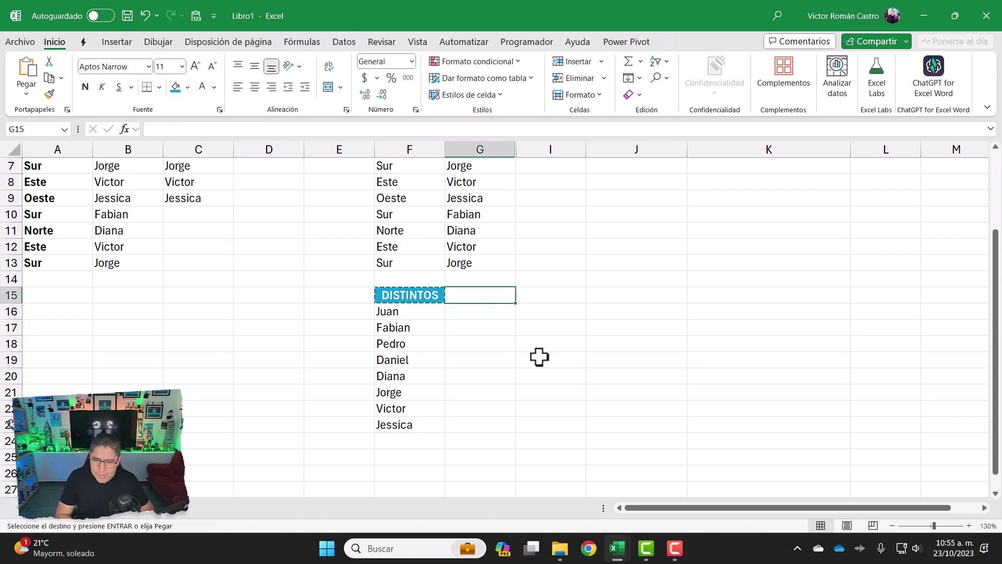
key(ctrl+v)
key(F2)
text(UNICO)
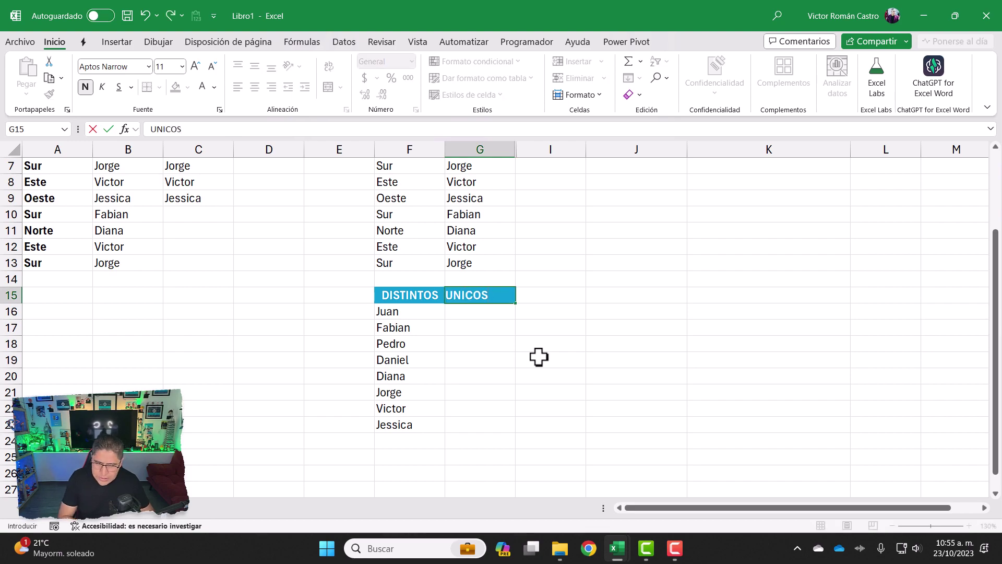
key(ctrl+Return)
key(Down)
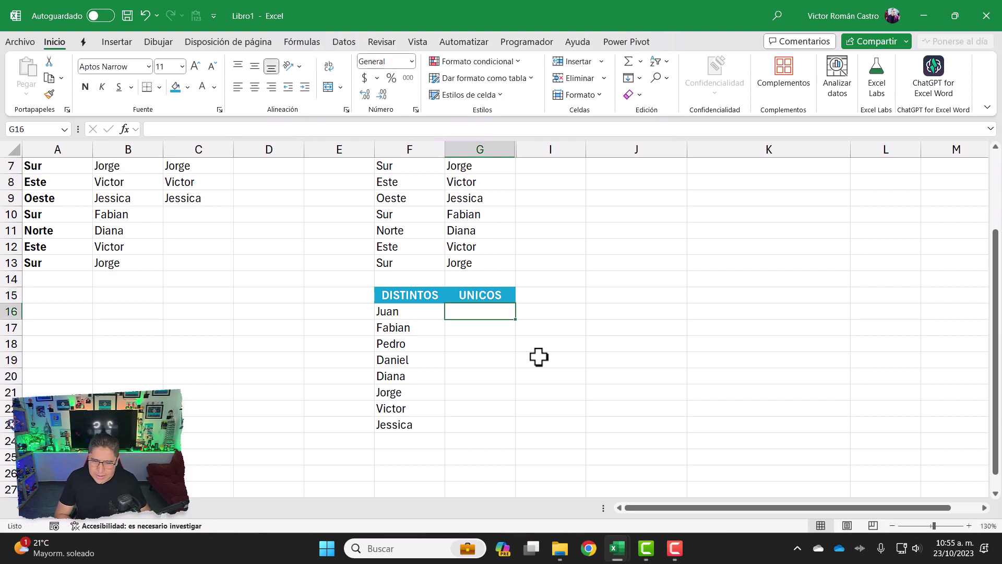
scroll(474, 259, up, 2)
scroll(539, 280, down, 3)
scroll(538, 280, up, 1)
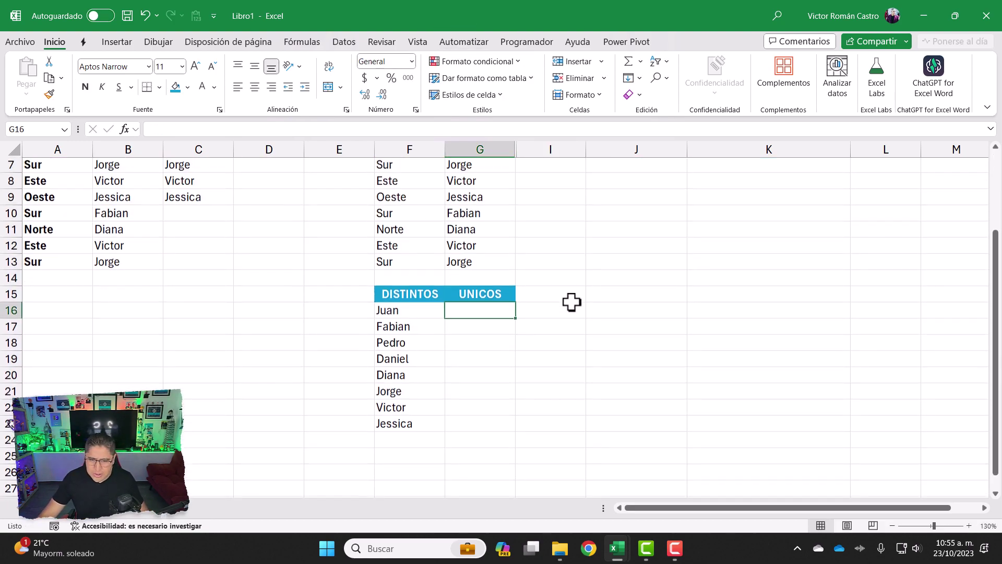
Step: Start the UNICOS formula in G16 referencing the names in G2:G13
text(=)
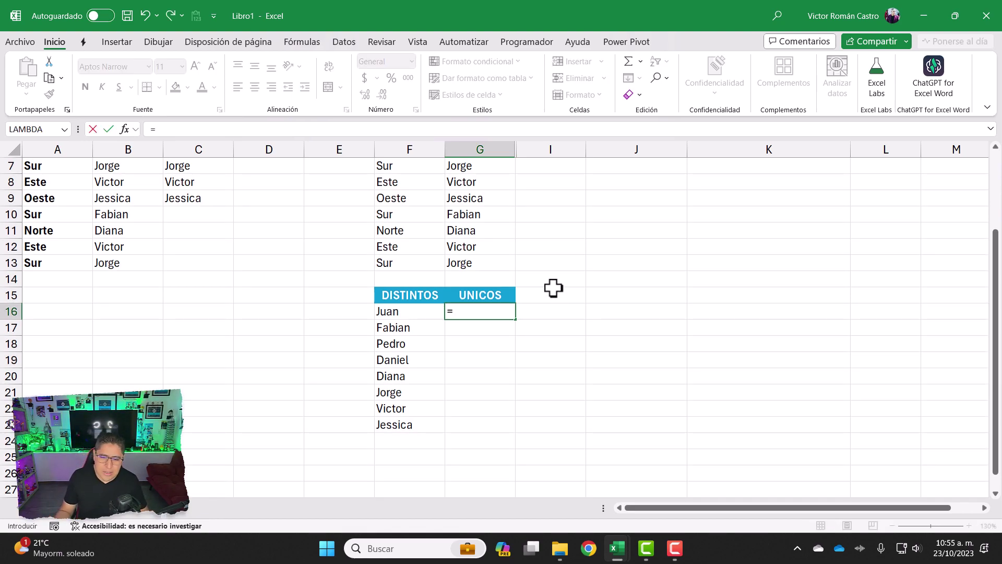
text(UN)
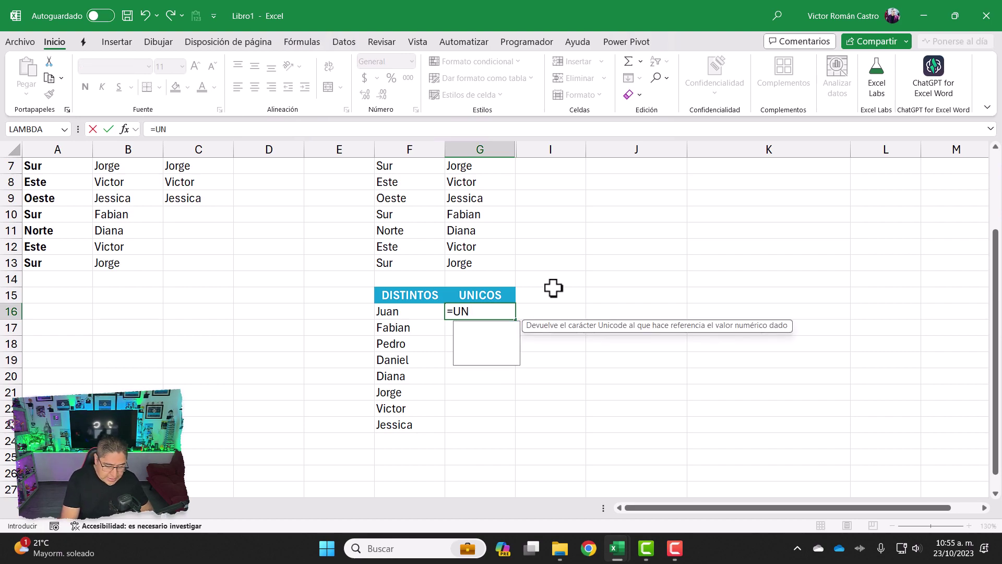
text(ICO)
key(Down)
key(Tab)
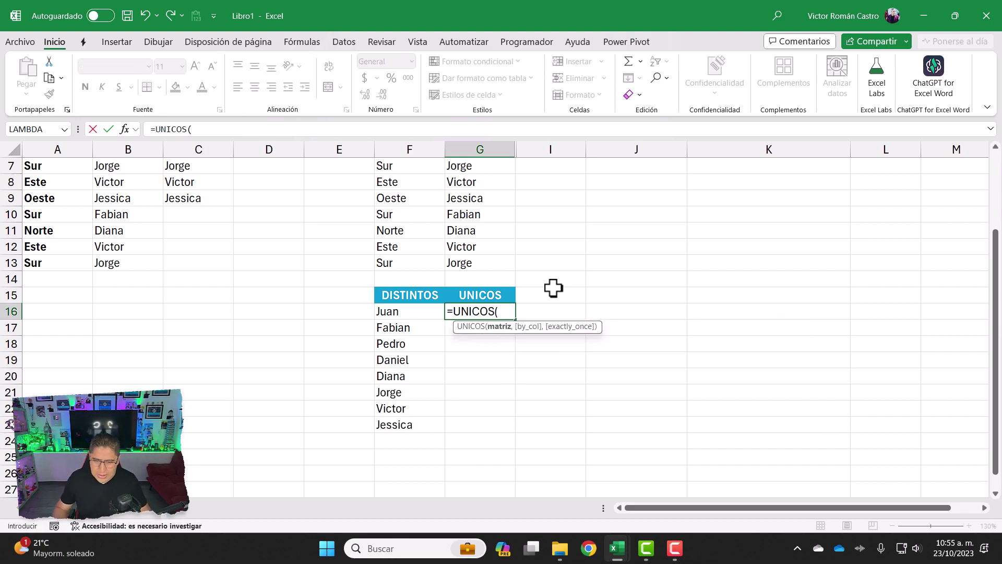
scroll(554, 287, up, 2)
drag(481, 183, 480, 365)
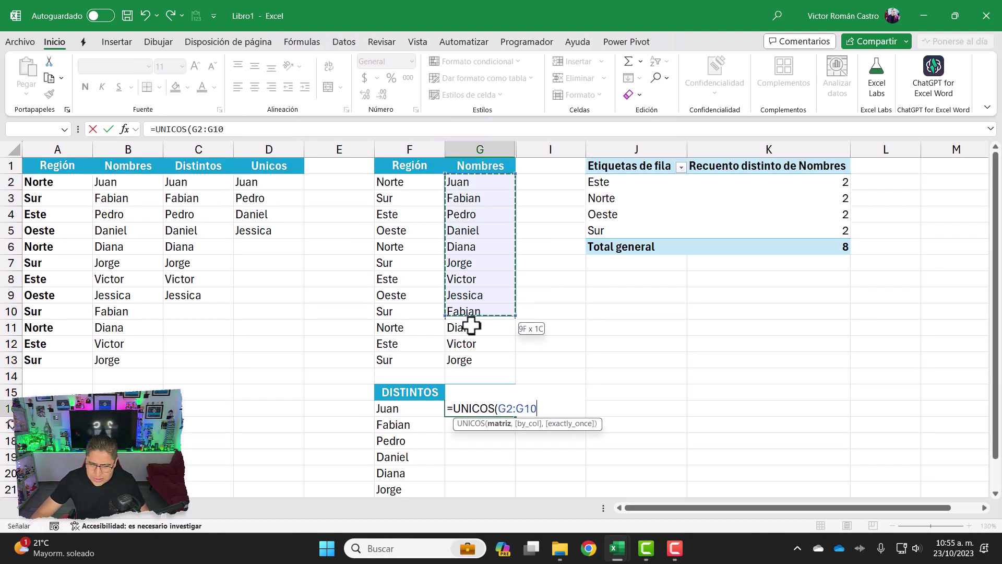
scroll(480, 364, down, 3)
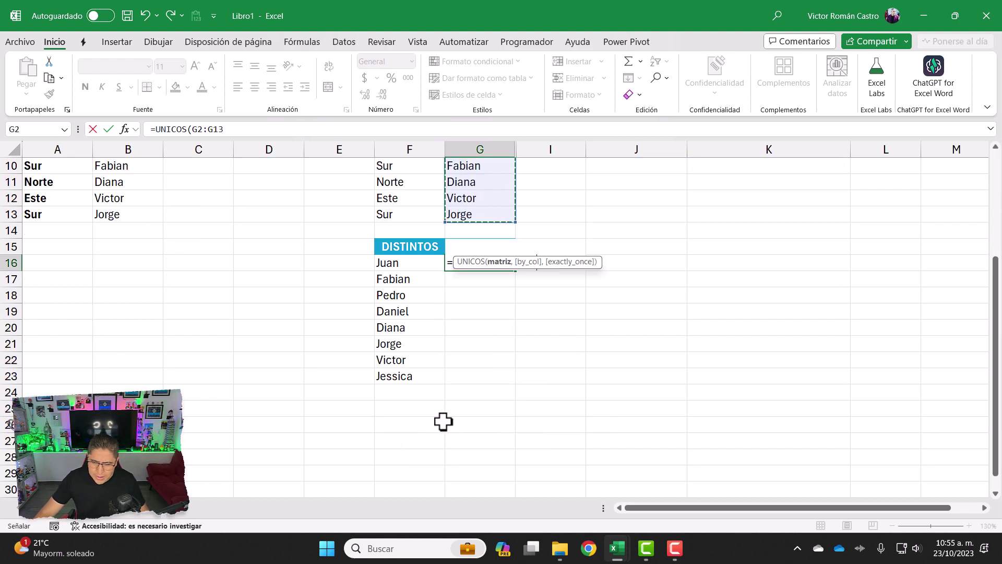
Step: Add FALSO and VERDADERO arguments so only Juan, Pedro, Daniel and Jessica spill
text(,)
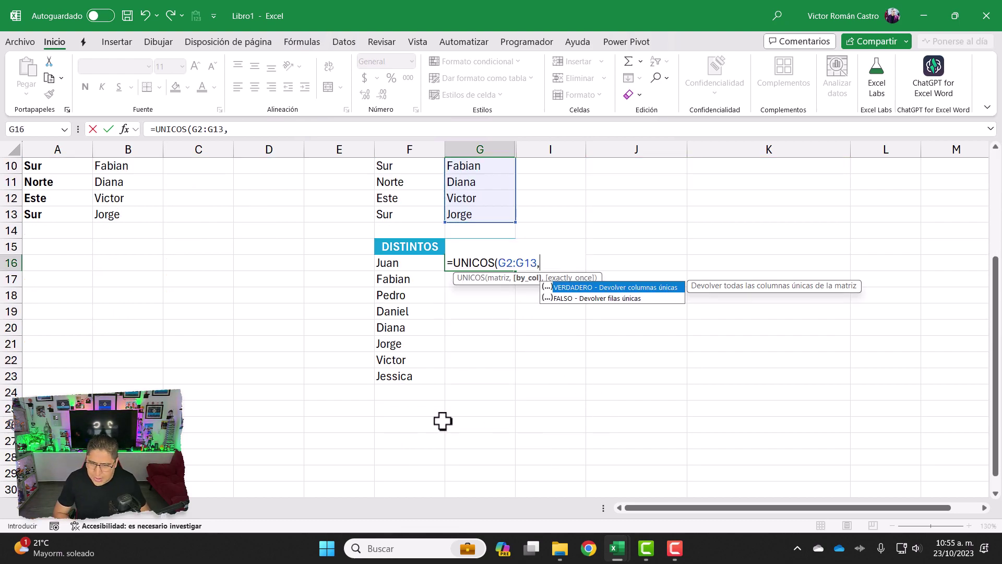
key(Down)
key(Tab)
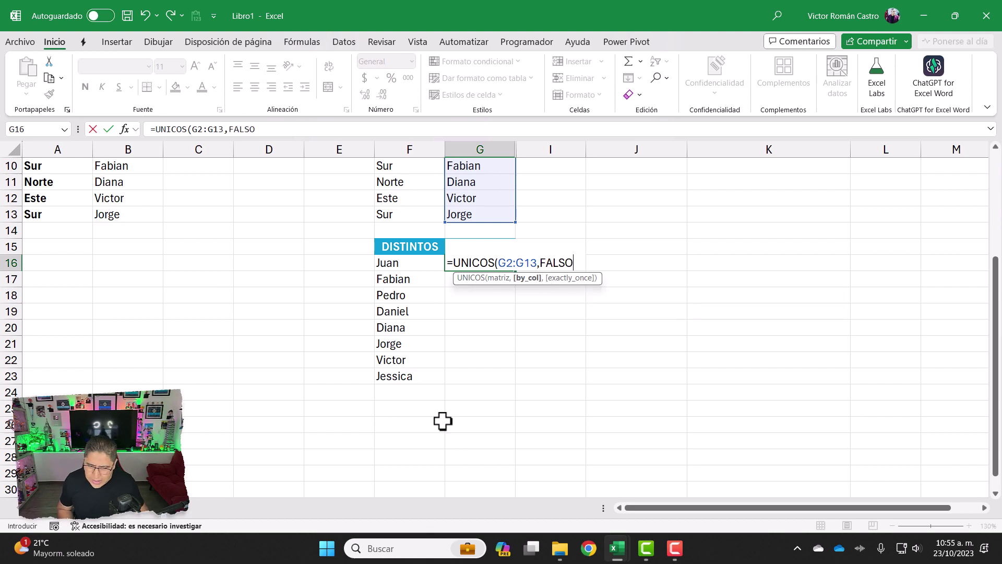
text(,)
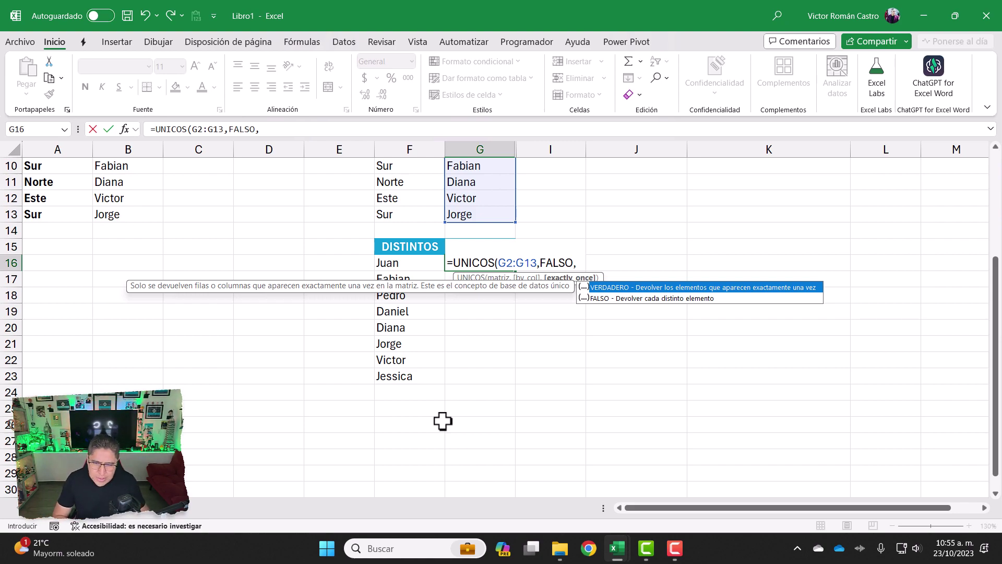
key(Down)
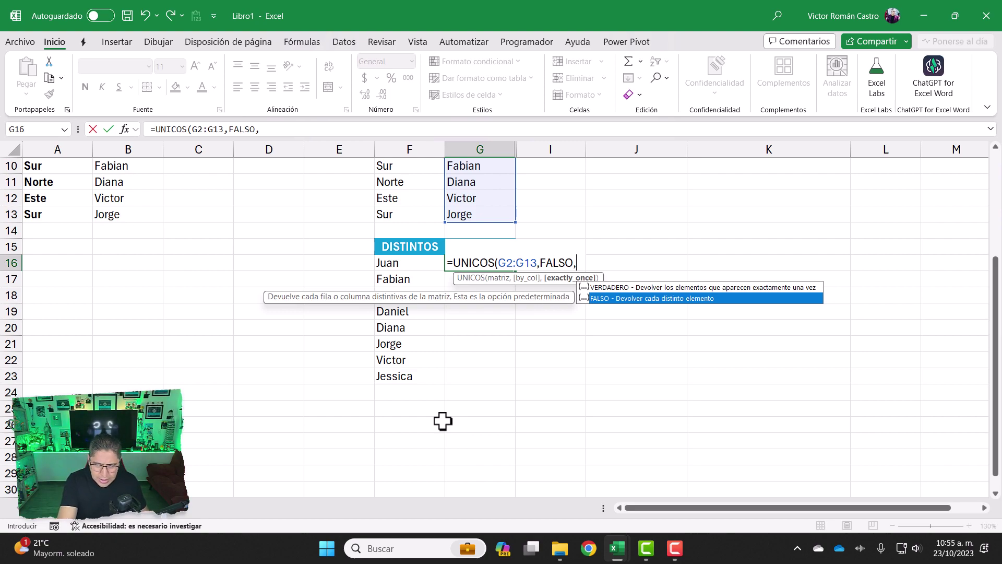
key(Up)
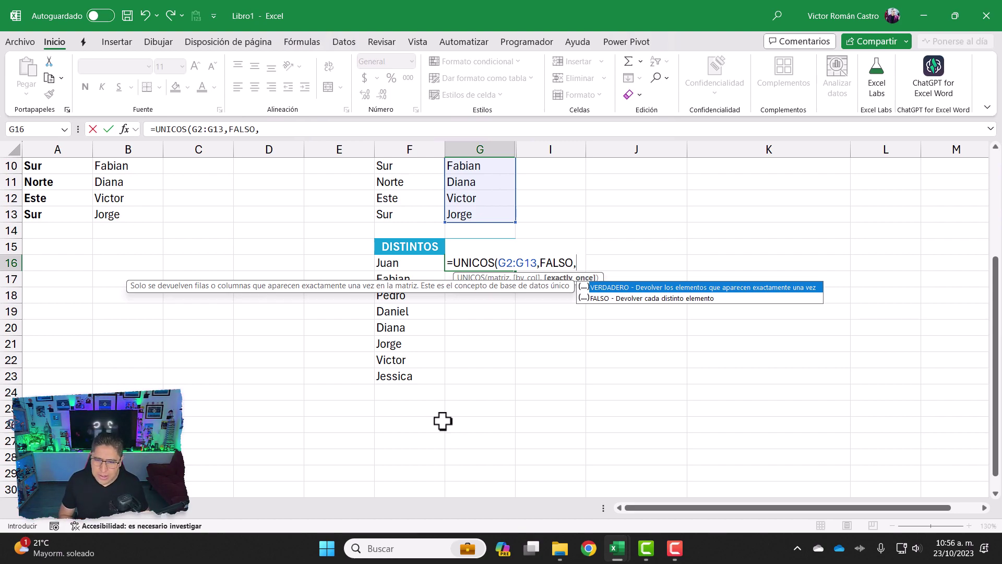
key(Tab)
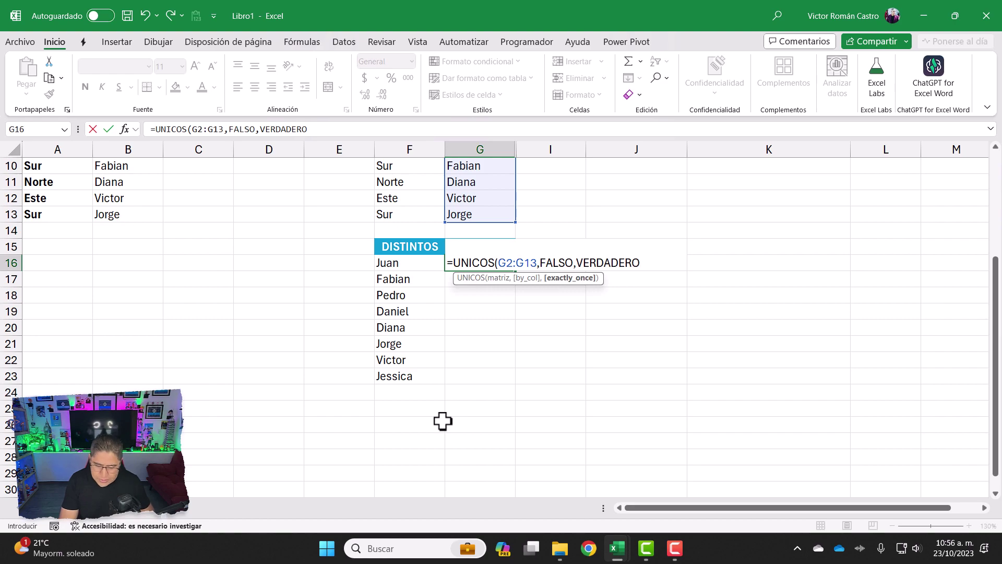
text())
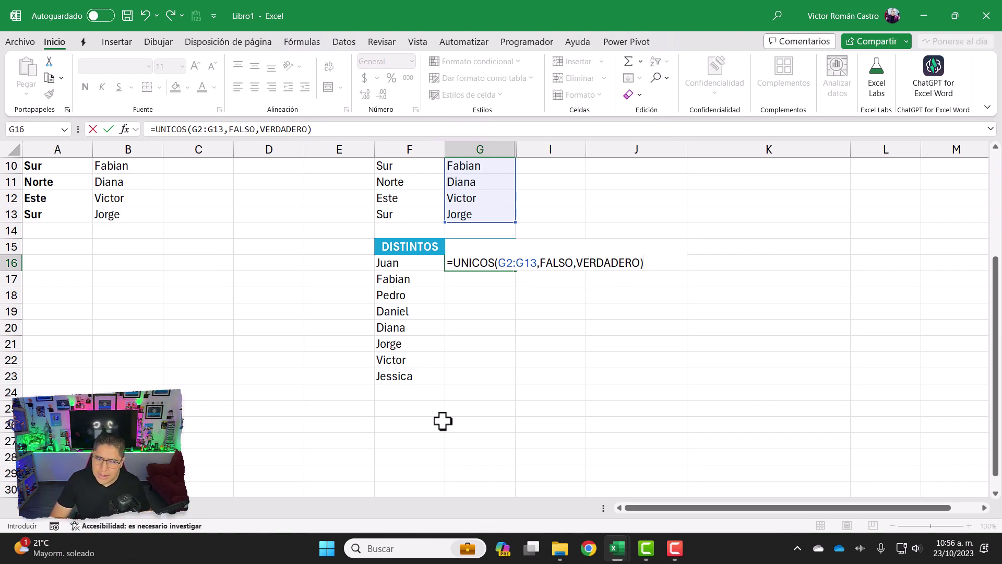
key(Return)
key(Up)
Step: Compare the F16:G23 spilled lists with the original Distintos column
scroll(398, 403, up, 2)
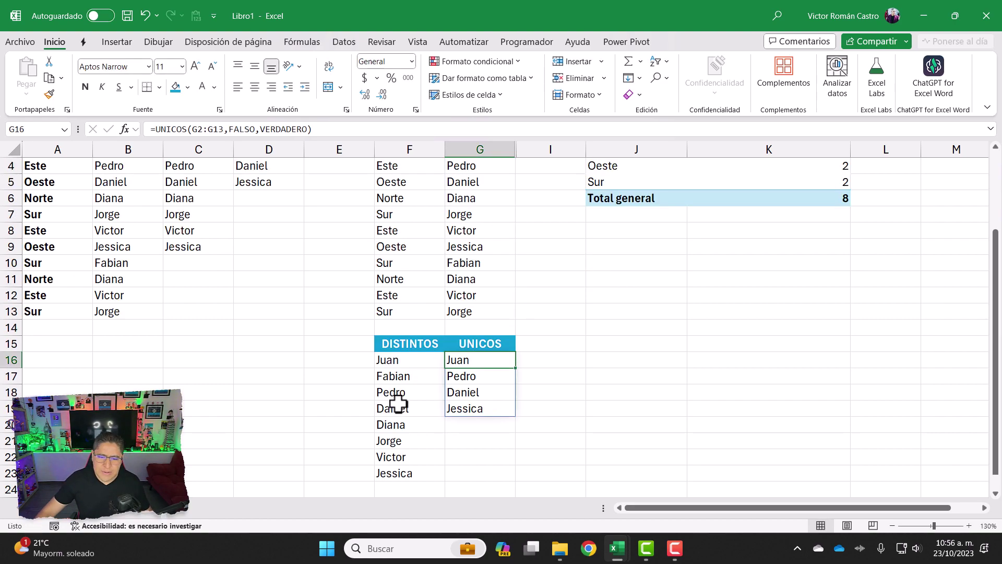
drag(401, 360, 474, 474)
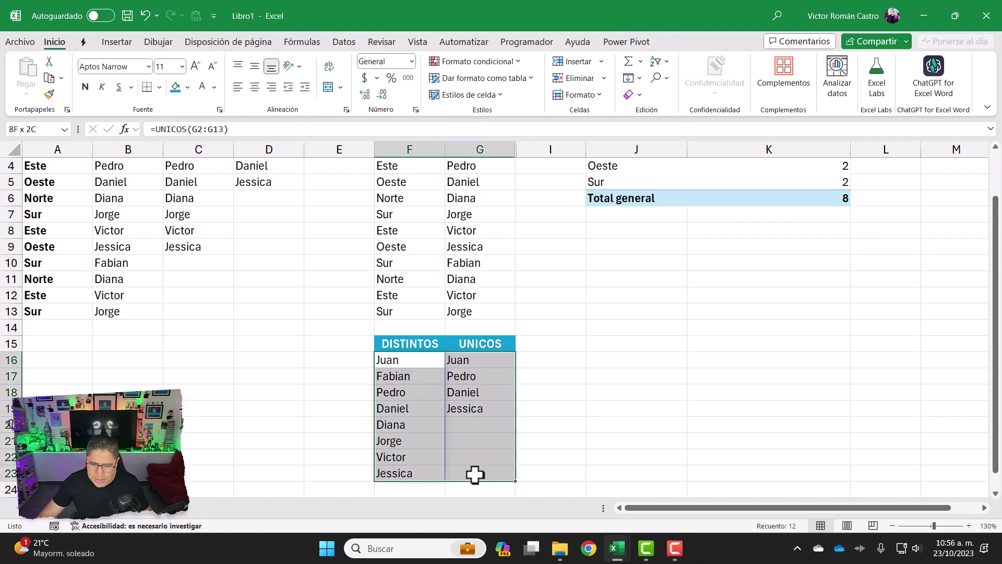
scroll(358, 410, up, 1)
drag(197, 181, 274, 302)
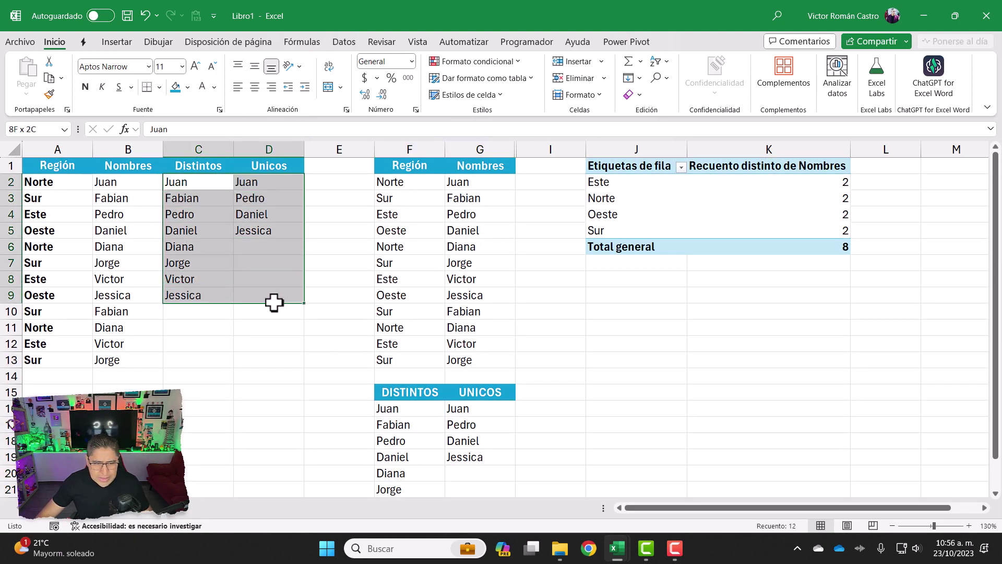
click(217, 166)
scroll(290, 319, down, 1)
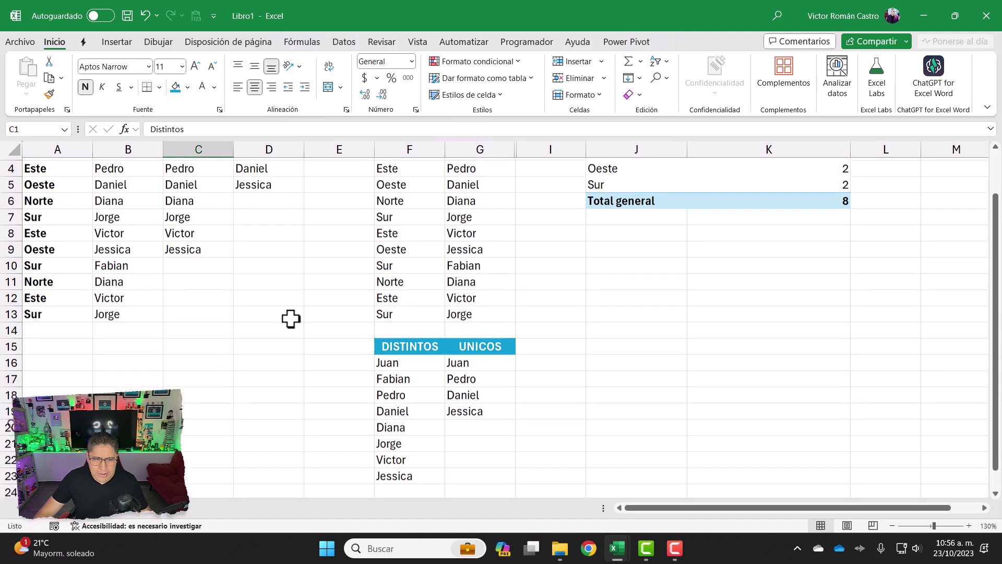
scroll(242, 230, up, 1)
scroll(490, 277, down, 3)
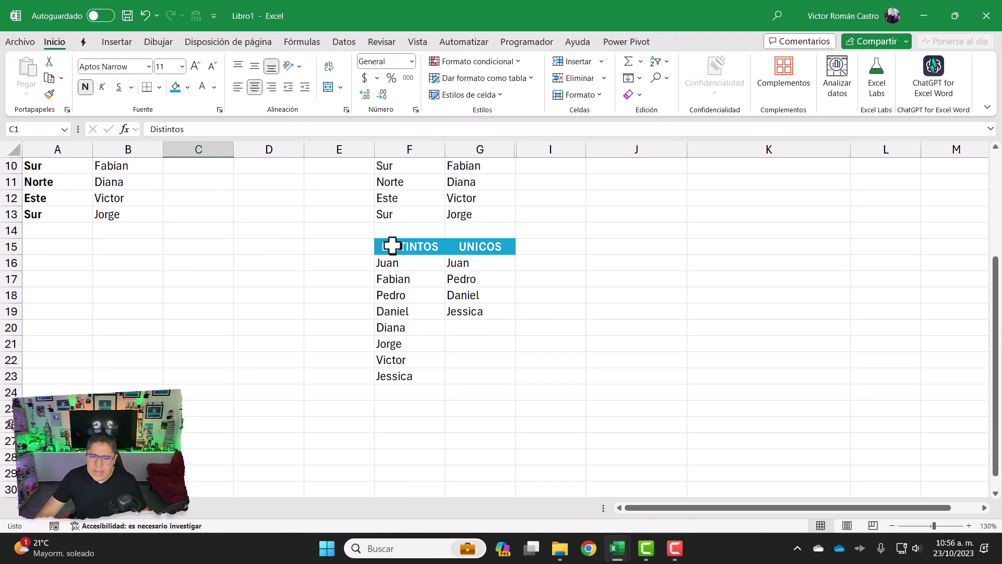
Step: Review the F16 and G16 formulas unchanged, then select F25 below DISTINTOS
drag(394, 261, 402, 376)
double_click(417, 267)
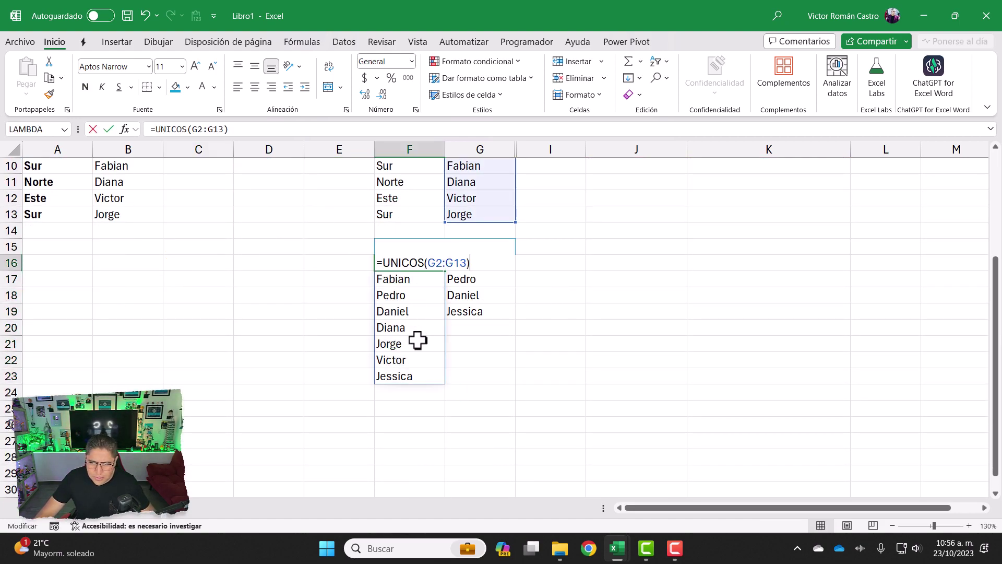
key(Escape)
double_click(494, 274)
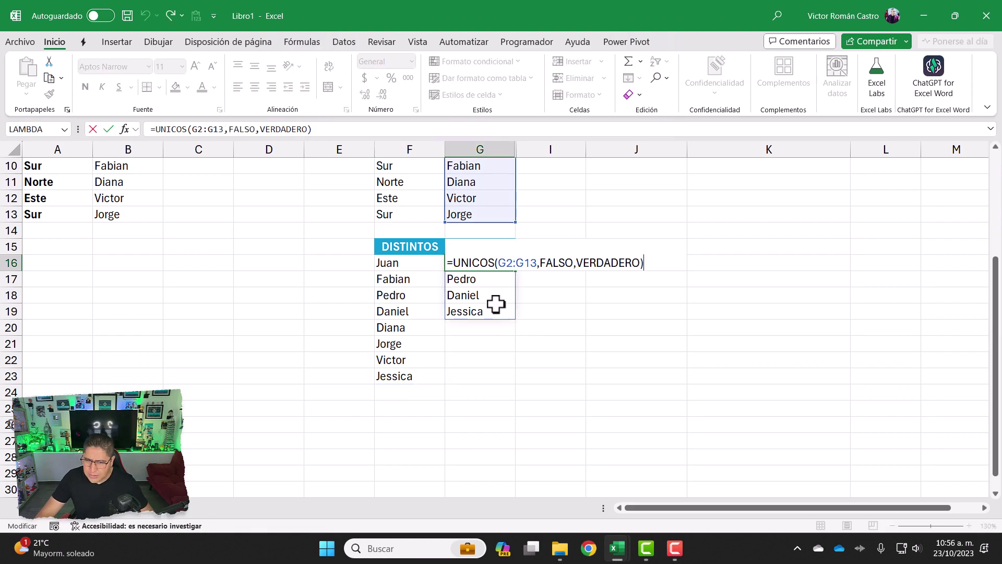
key(Escape)
click(418, 409)
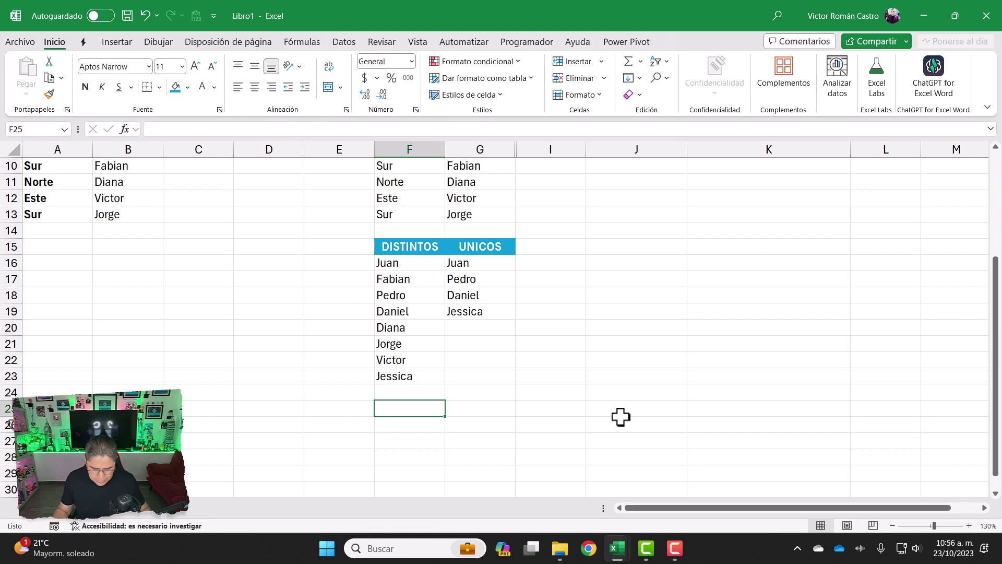
Step: Enter =CONTARA(F16#) in F25 for 8 and copy it to G25 for 4
text(=CON)
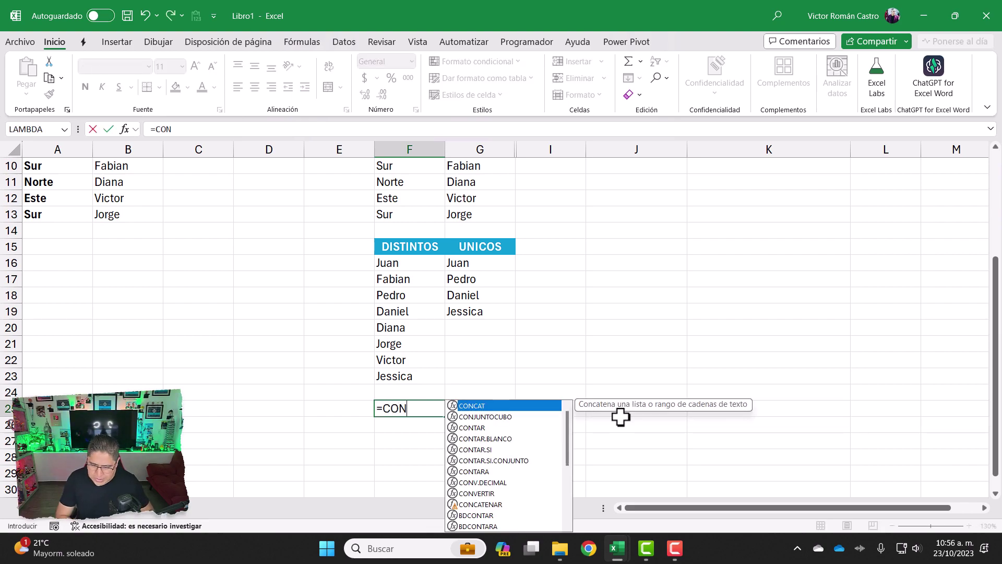
key(Down)
key(Down)
key(Down)
key(Down)
key(Down)
key(Down)
key(Tab)
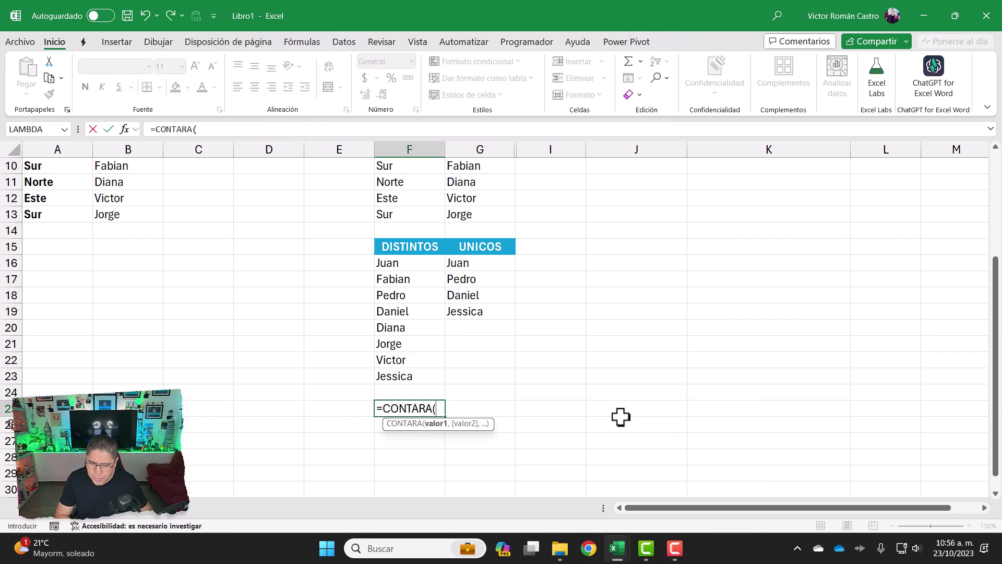
key(Up)
key(Up)
key(shift+Up)
key(shift+Up)
key(shift+Up)
key(shift+Up)
key(shift+Up)
key(shift+Up)
key(Return)
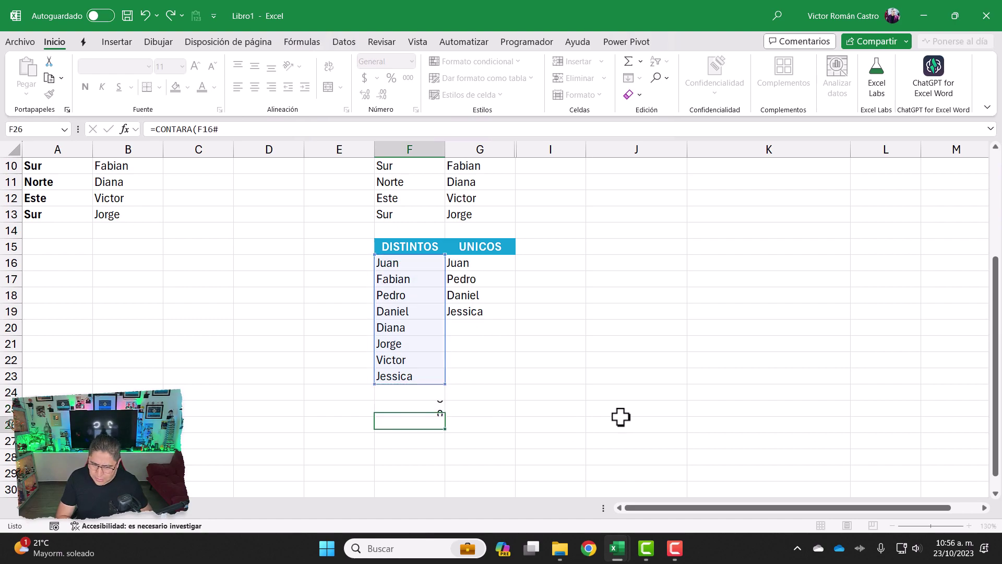
key(ctrl+c)
key(Right)
key(ctrl+v)
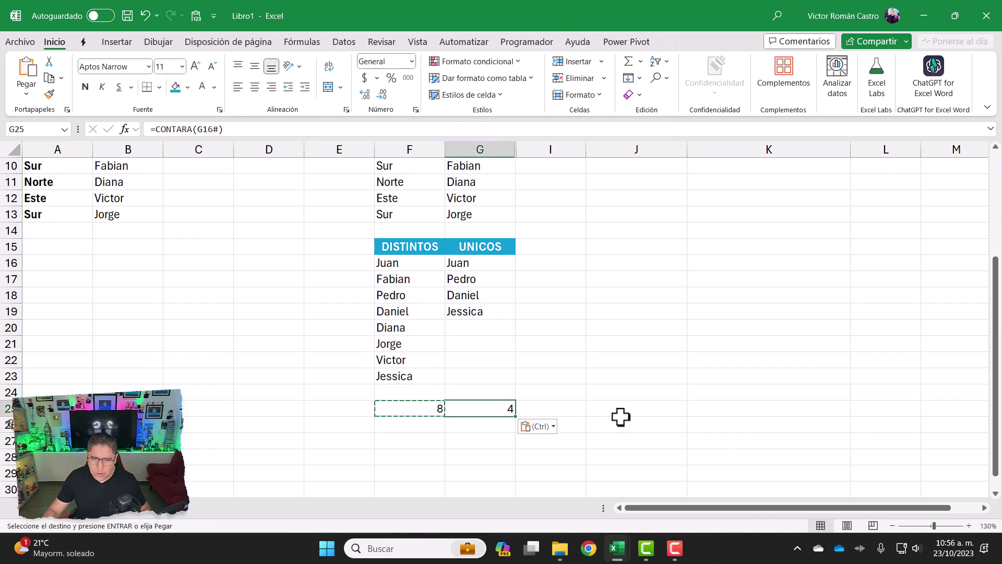
Step: Compare the counts with the original Distintos and Unicos columns and review the F25 formula
scroll(372, 392, up, 3)
drag(197, 167, 198, 295)
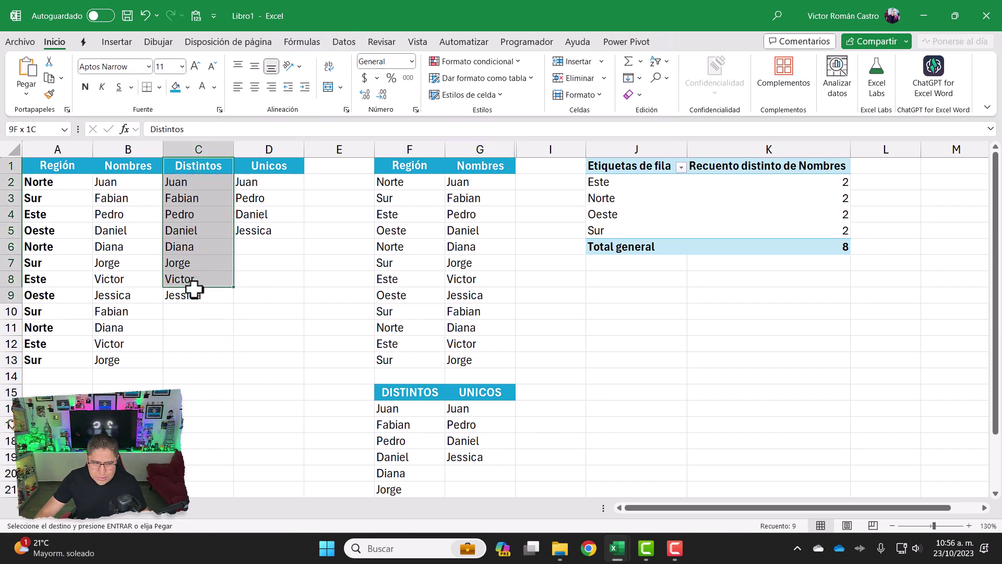
drag(207, 188, 202, 293)
drag(266, 181, 272, 231)
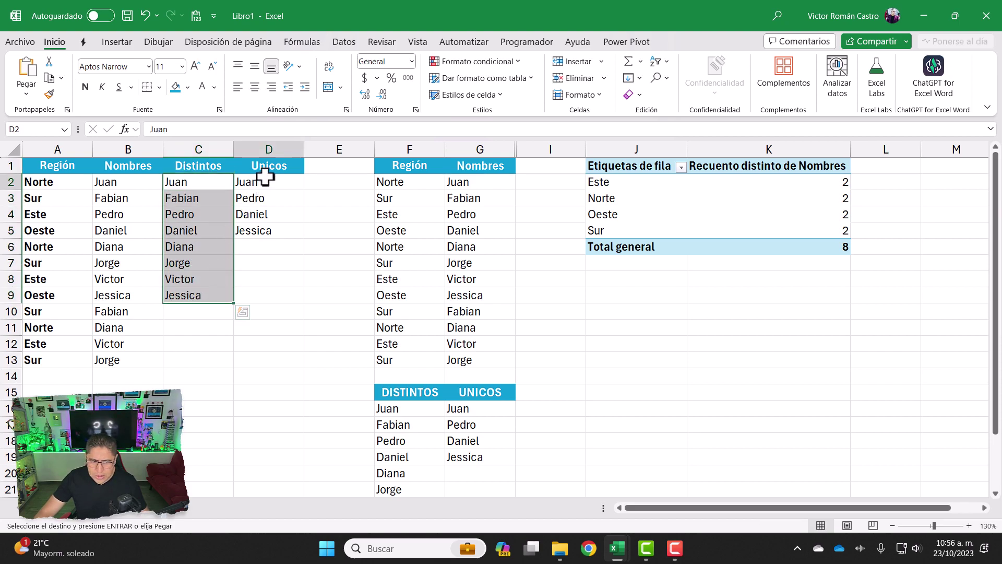
scroll(334, 261, down, 3)
scroll(454, 329, down, 2)
scroll(460, 367, up, 1)
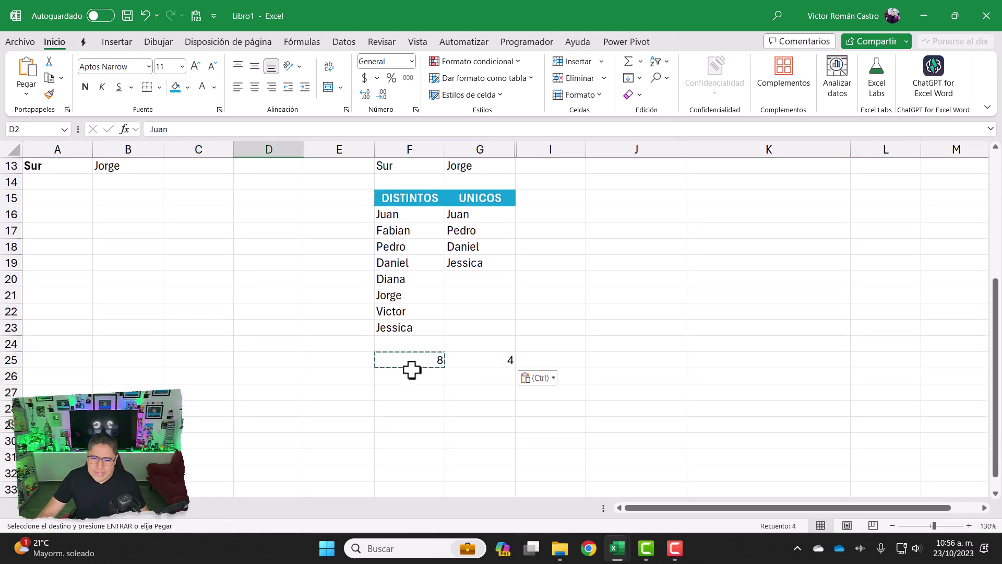
click(408, 397)
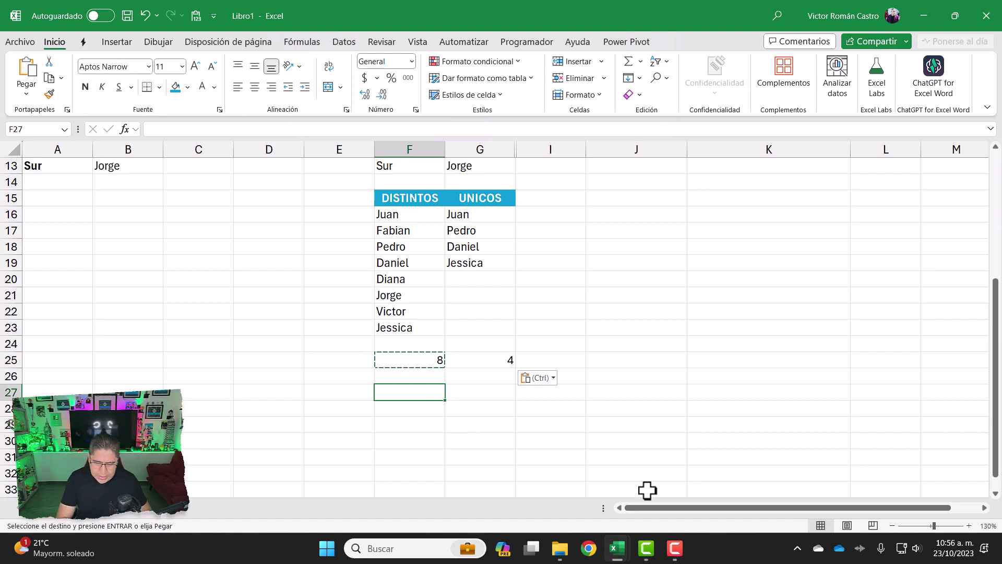
scroll(280, 242, up, 3)
scroll(459, 278, up, 1)
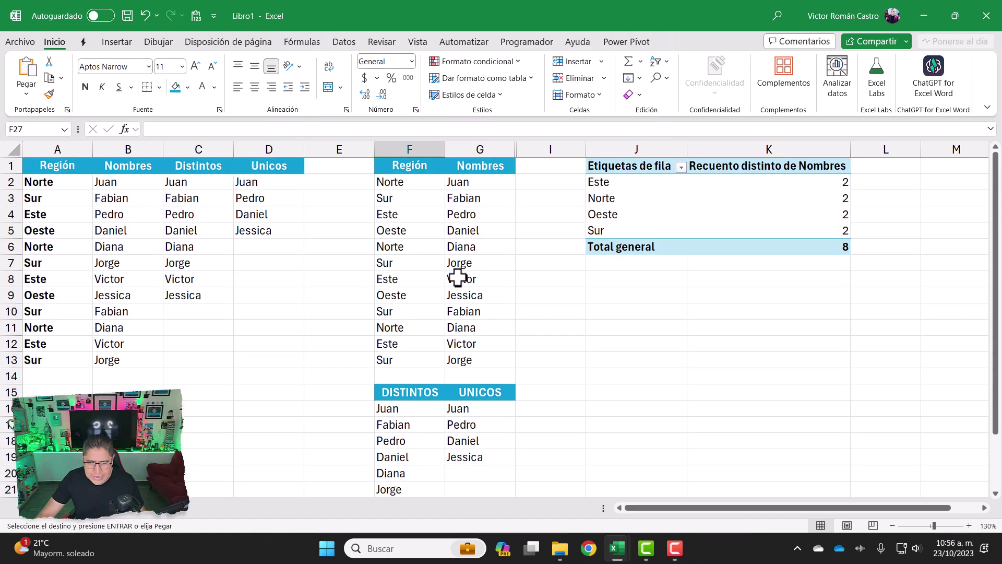
scroll(306, 316, down, 3)
key(Escape)
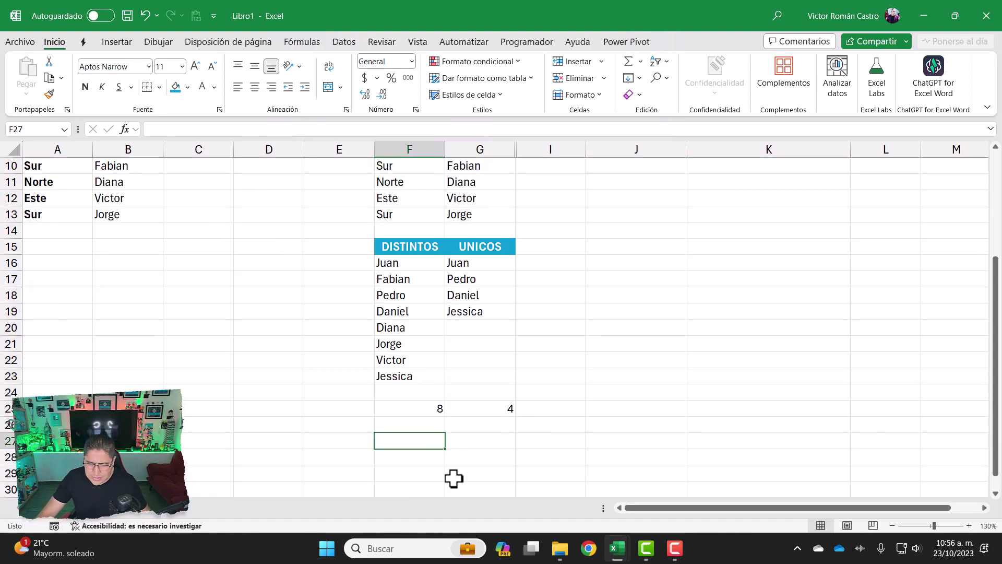
click(428, 413)
double_click(428, 412)
key(Escape)
Step: In F27, start the formula =CONTARA(UNICOS( using the function suggestions
click(427, 441)
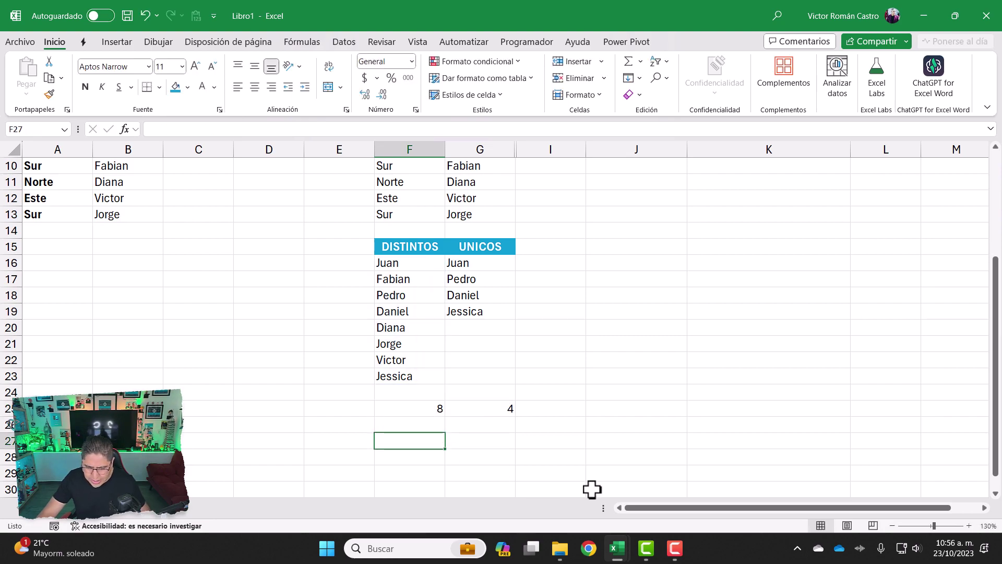
text(=)
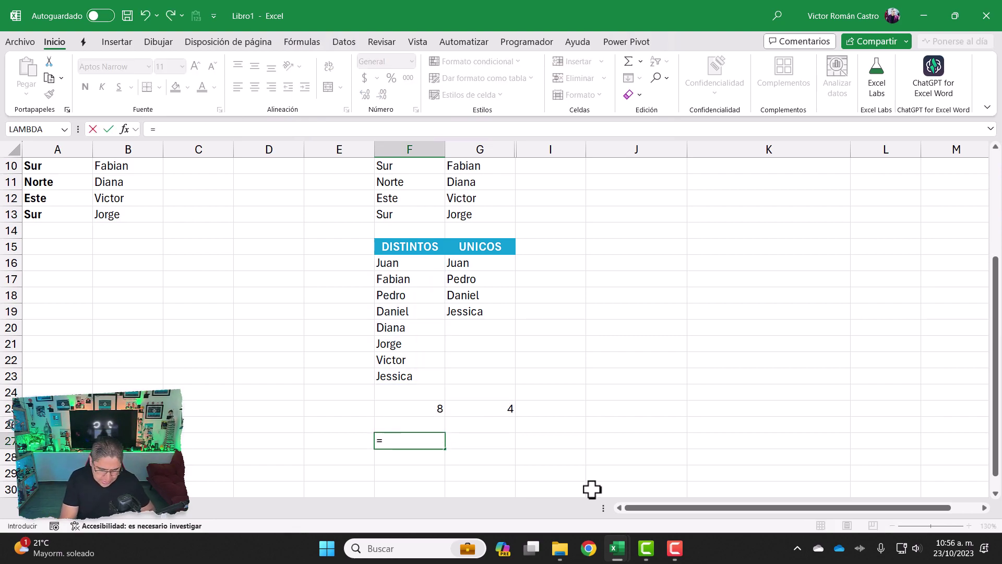
text(CON)
key(Down)
key(Down)
key(Down)
key(Down)
key(Down)
key(Down)
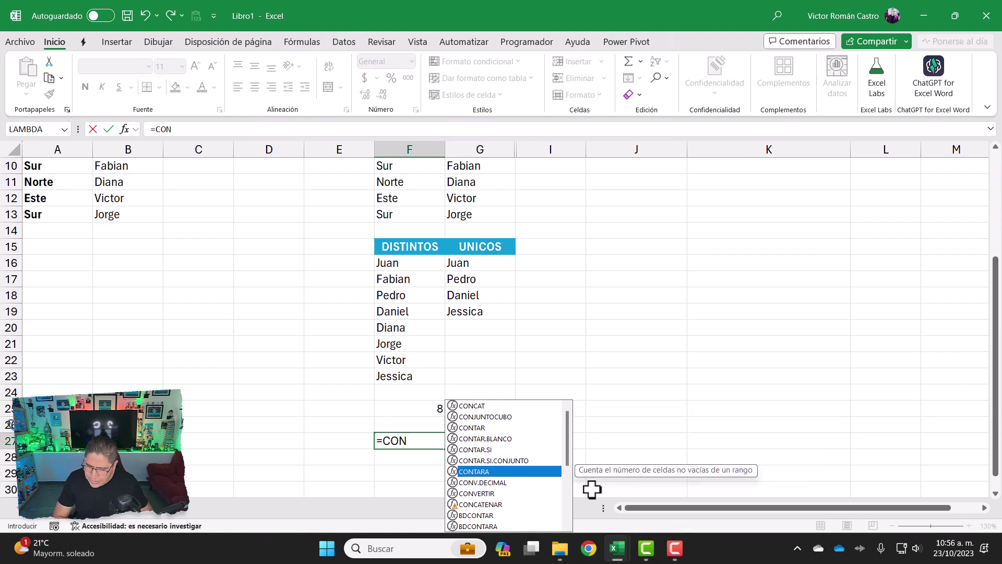
key(Tab)
text(U)
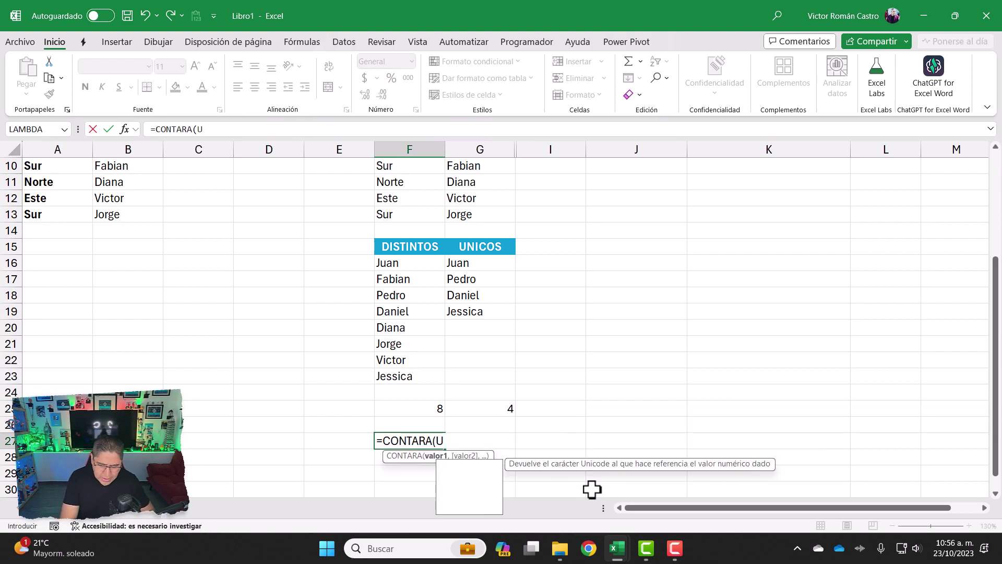
text(NI)
key(Down)
key(Down)
key(Tab)
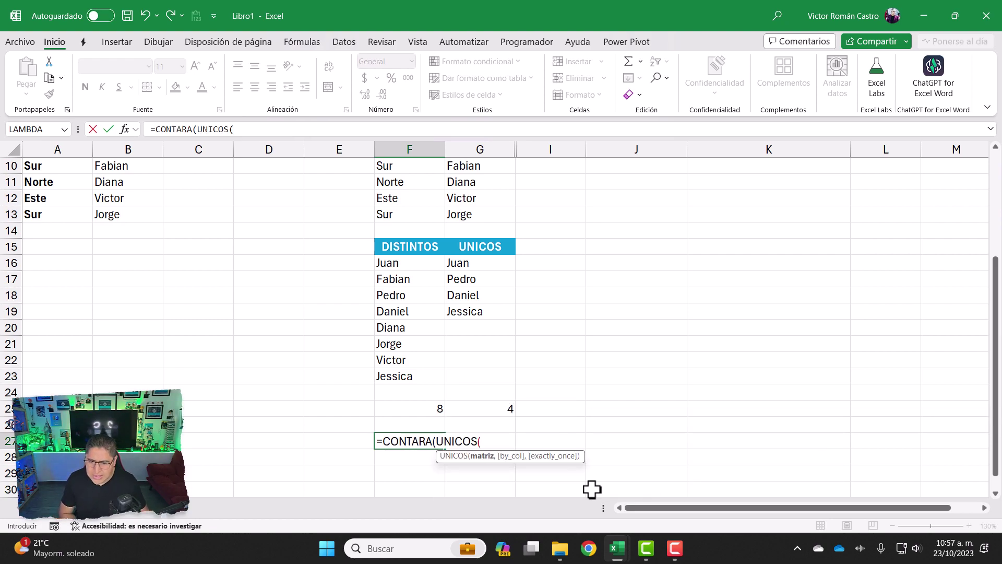
Step: Select G2:G13 as the UNICOS range, close the formula and accept the correction, returning 8
scroll(385, 376, up, 2)
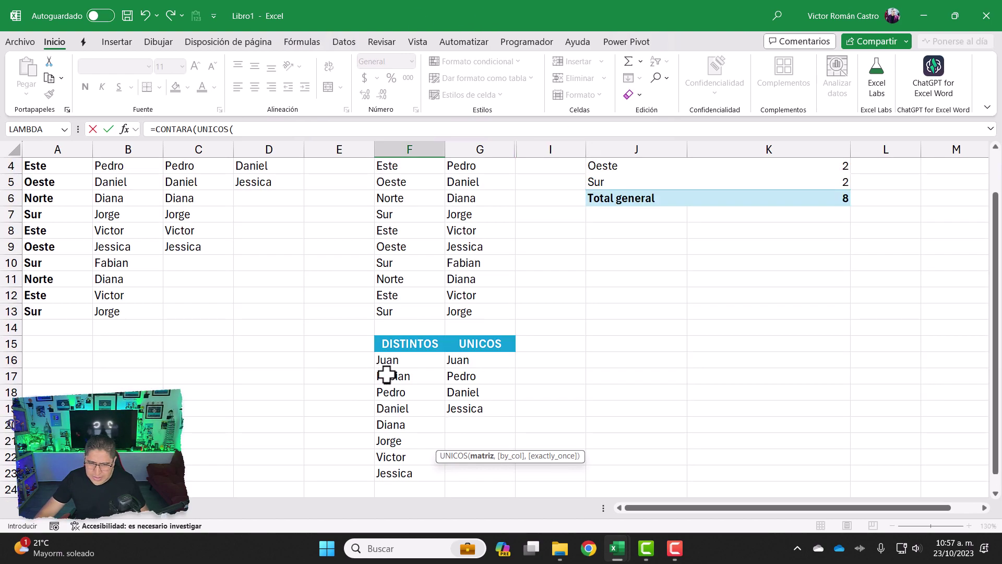
scroll(417, 313, up, 1)
drag(480, 185, 477, 365)
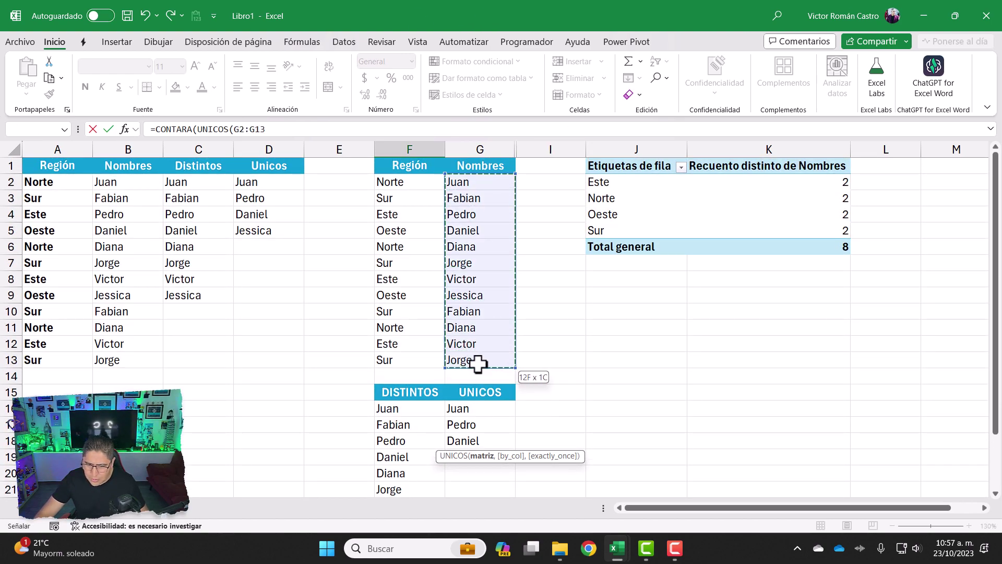
scroll(490, 339, down, 3)
scroll(505, 320, down, 4)
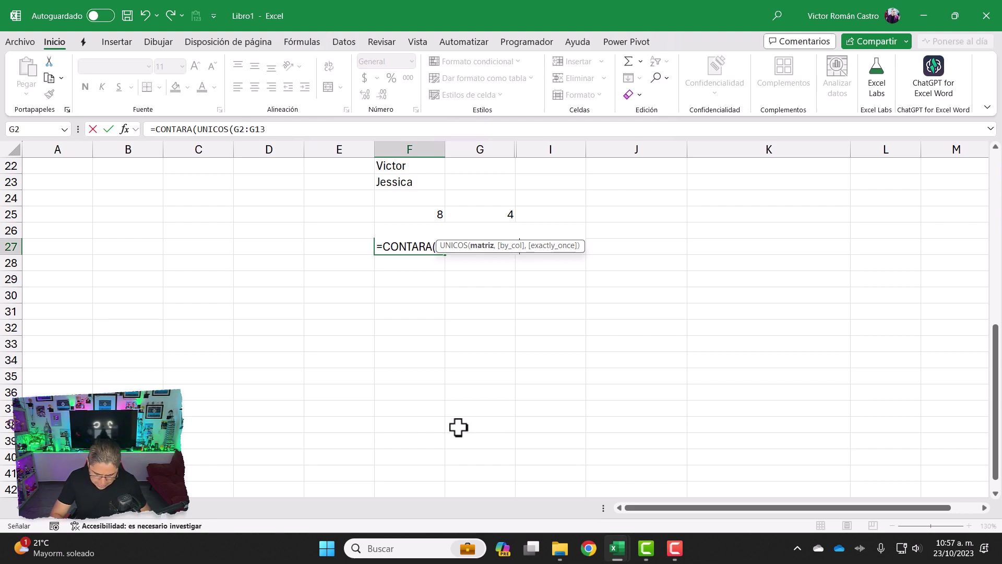
text())
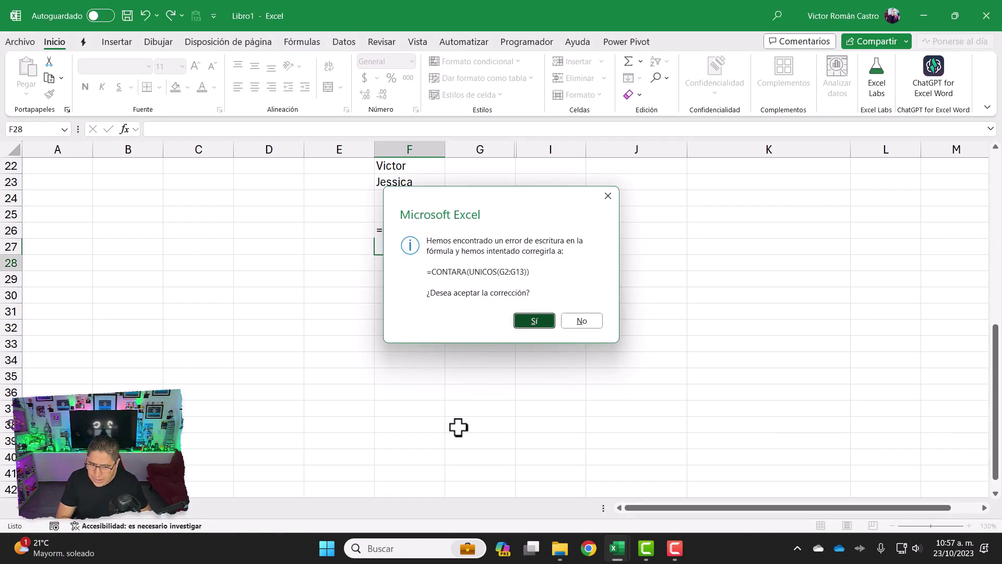
key(Return)
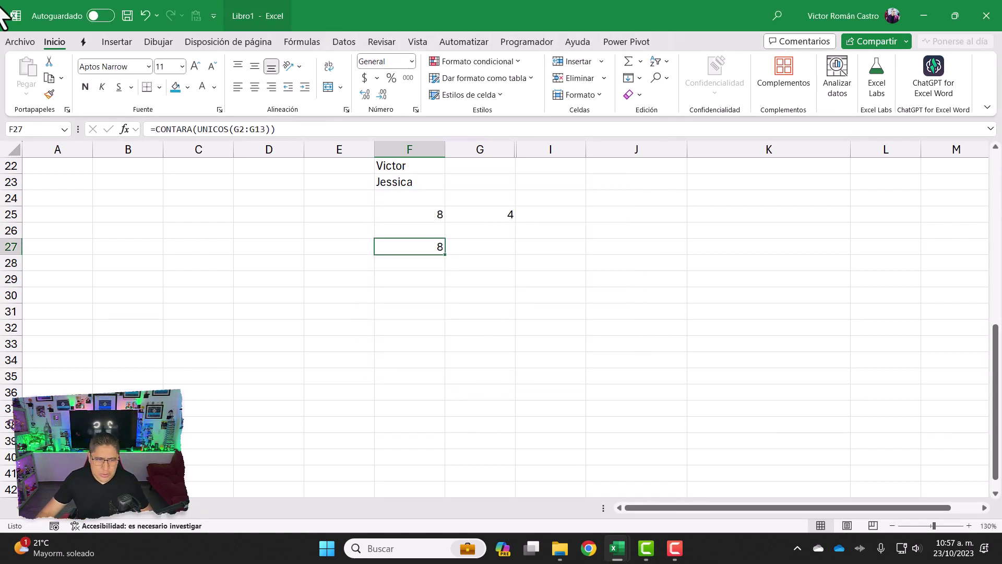
key(F2)
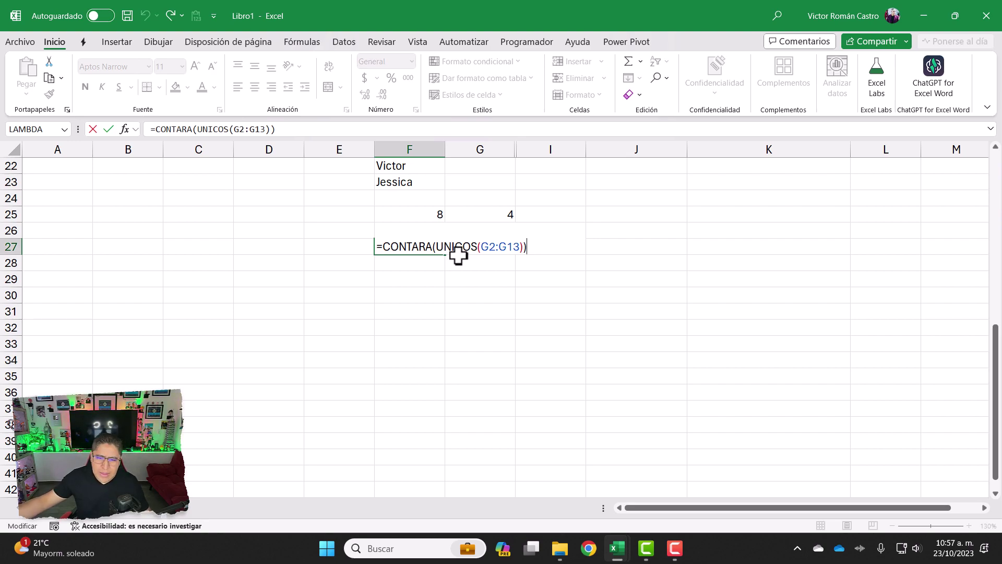
key(ctrl+Return)
Step: In G27, start the formula =CONTARA(UNICOS( using the function suggestions
key(Right)
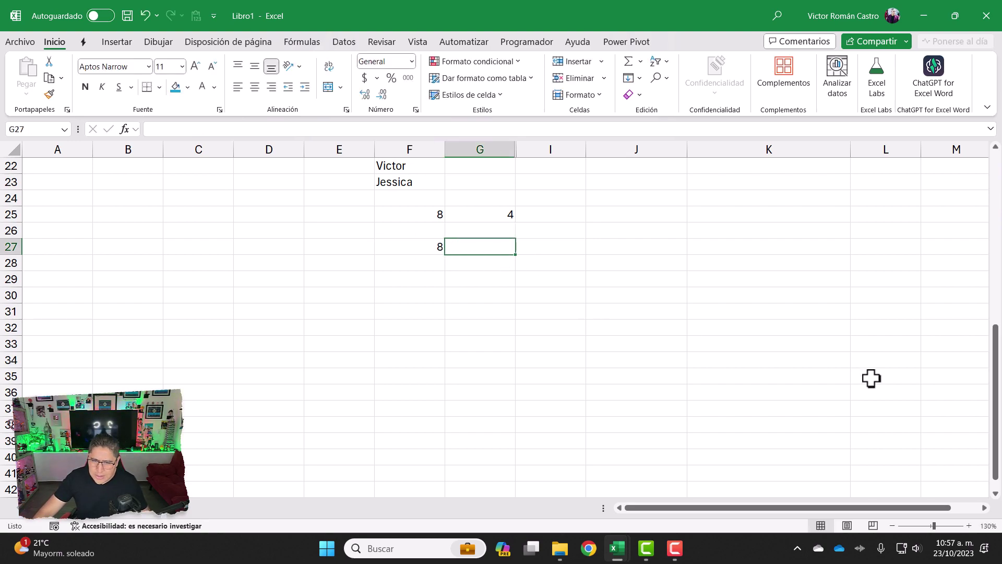
text(=)
scroll(828, 349, up, 3)
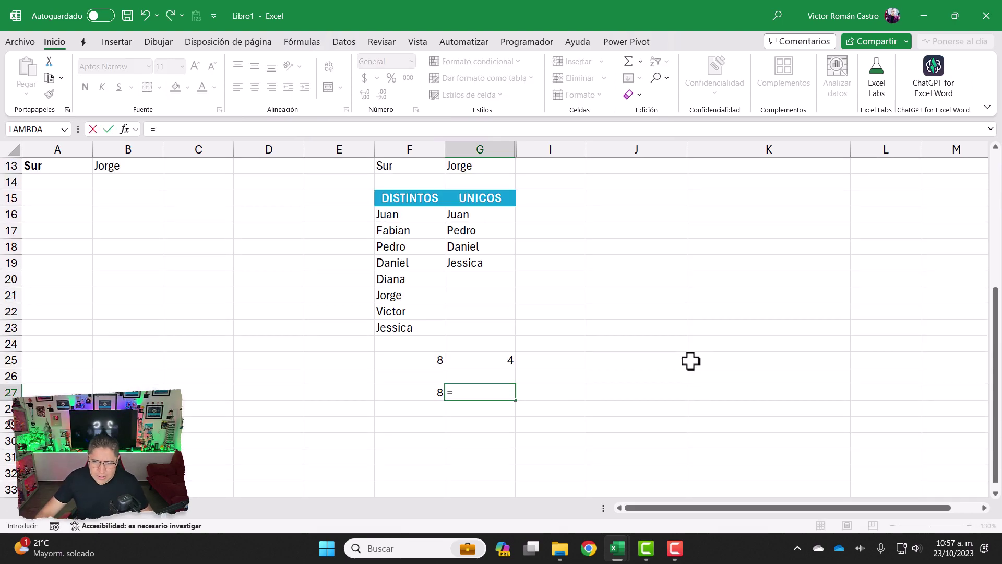
text(CONT)
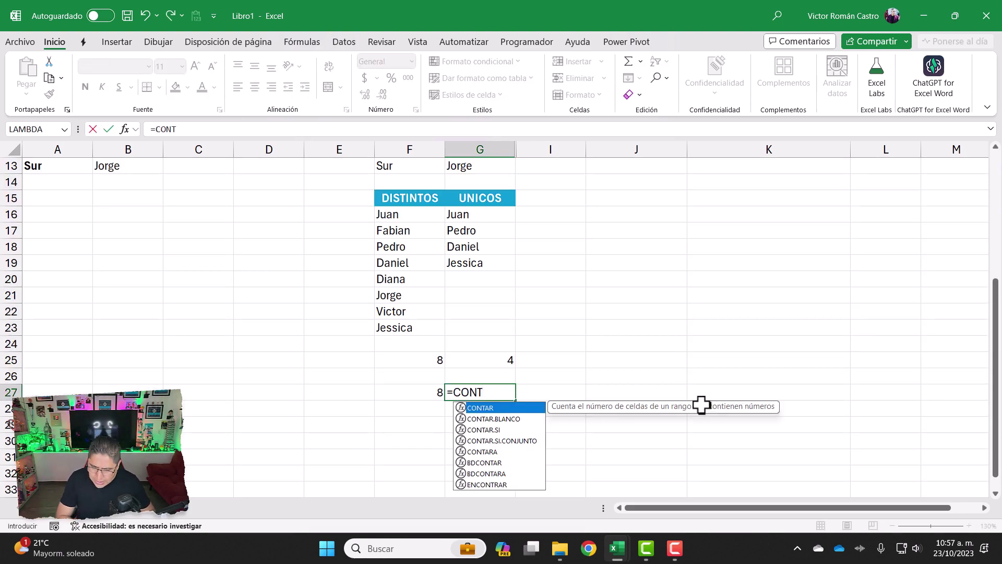
key(Down)
key(Down)
key(Down)
key(Down)
key(Tab)
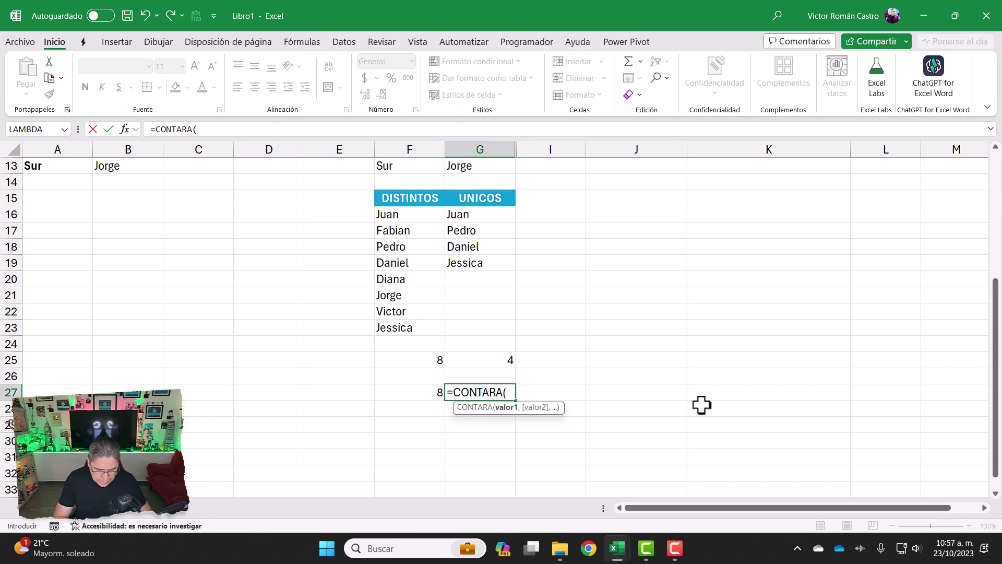
text(UNIC)
key(Down)
key(Down)
key(Tab)
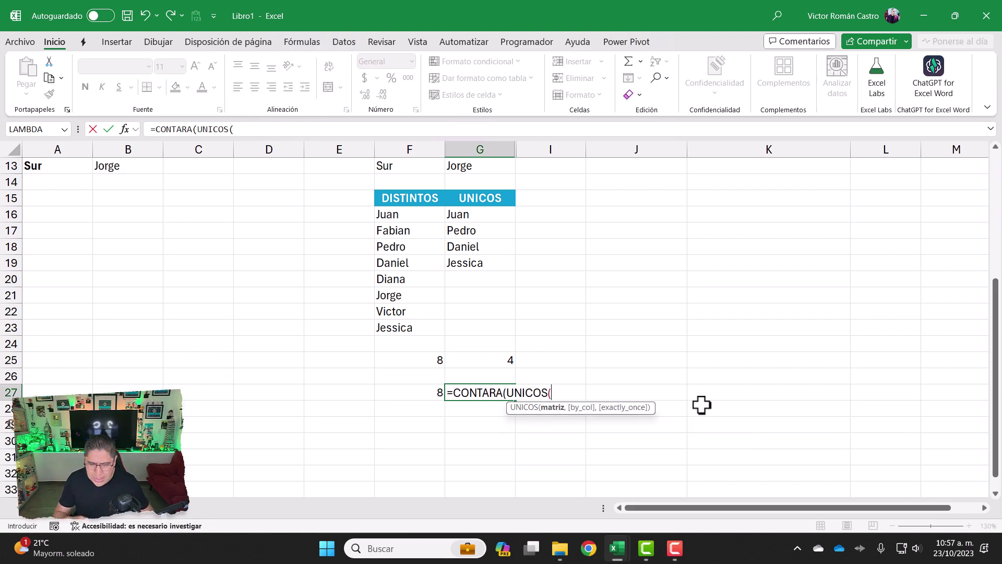
Step: Give UNICOS the arguments G2:G13, FALSO, VERDADERO and accept the corrected formula, returning 4
scroll(517, 239, up, 4)
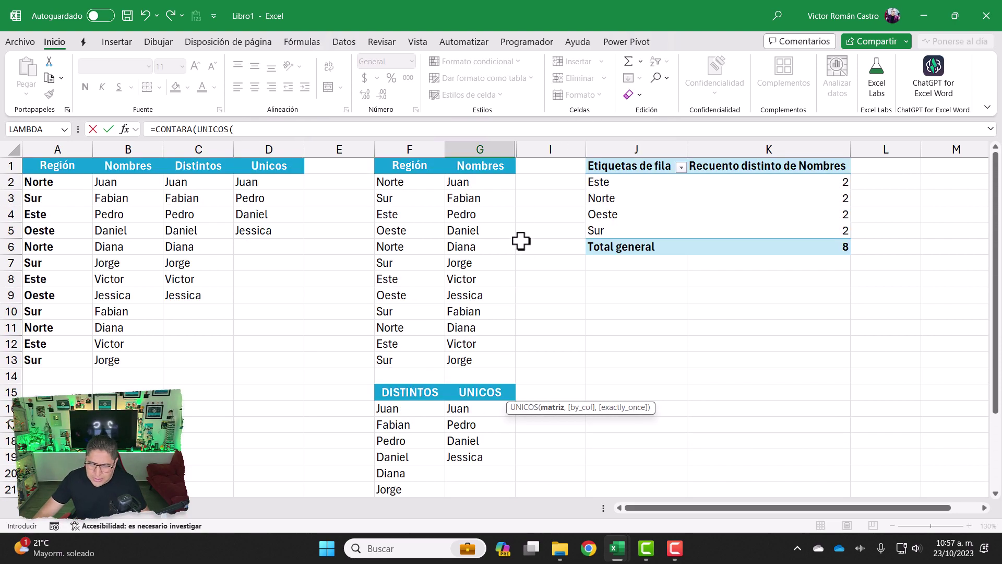
drag(485, 180, 474, 362)
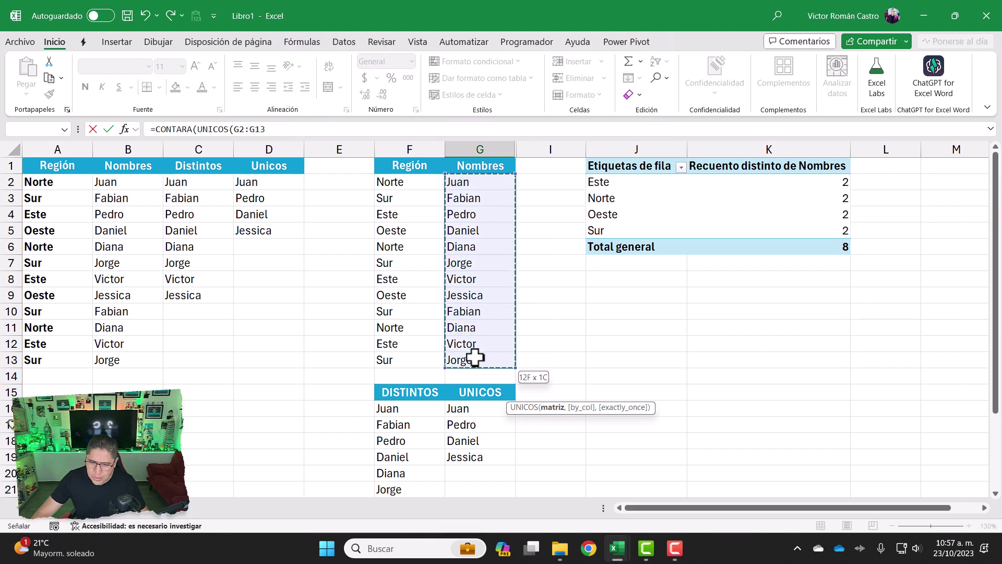
scroll(474, 355, down, 5)
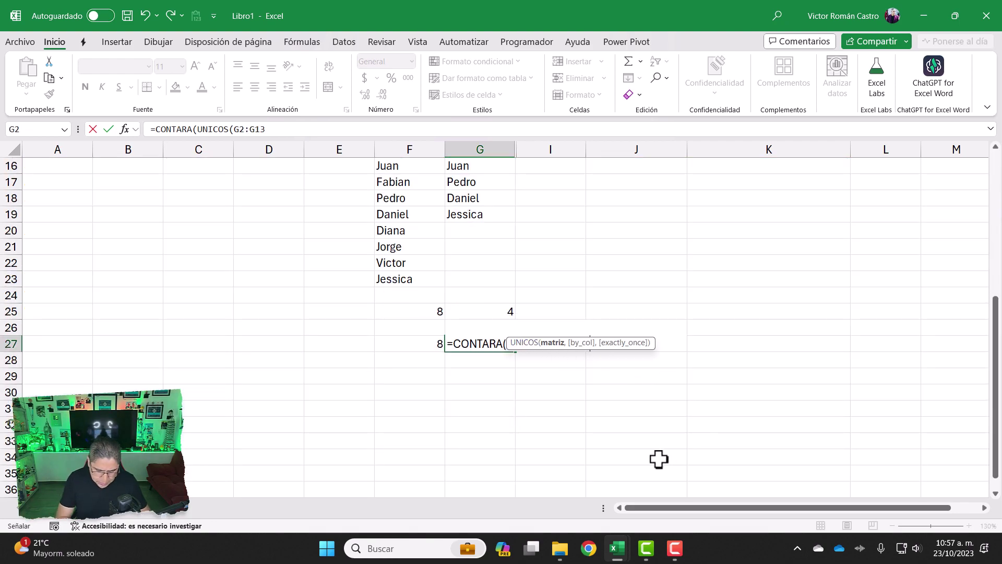
text(,)
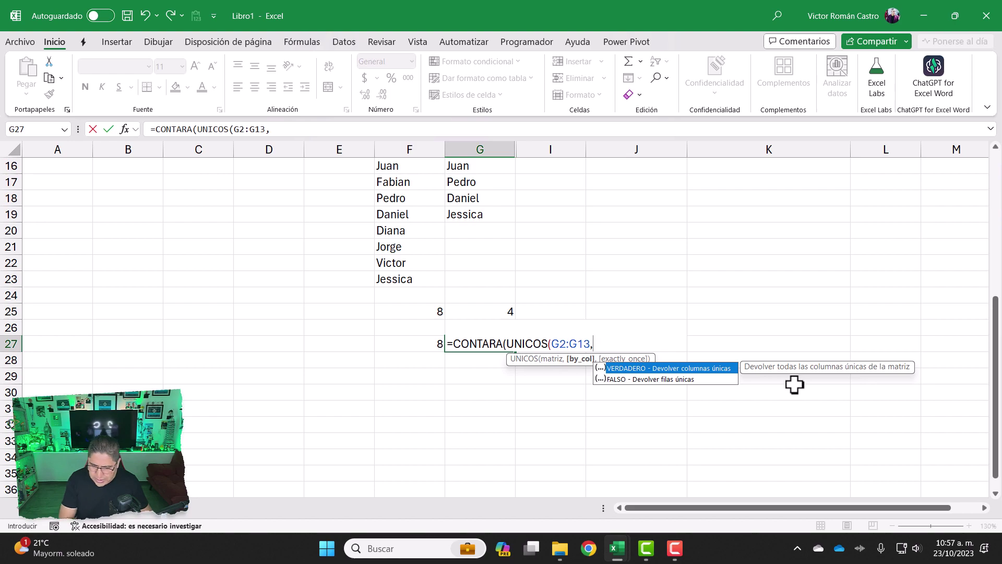
key(Down)
key(Tab)
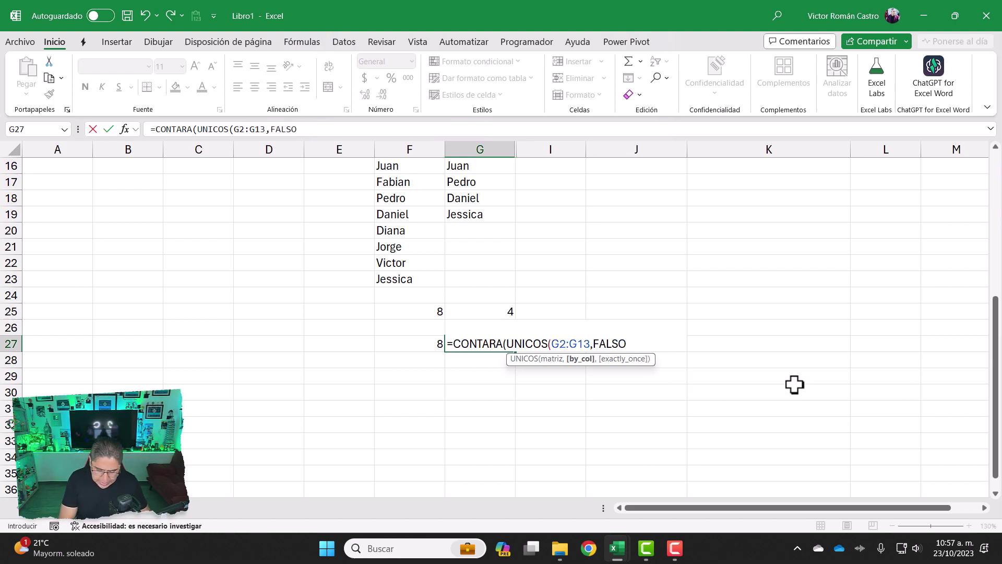
text(,)
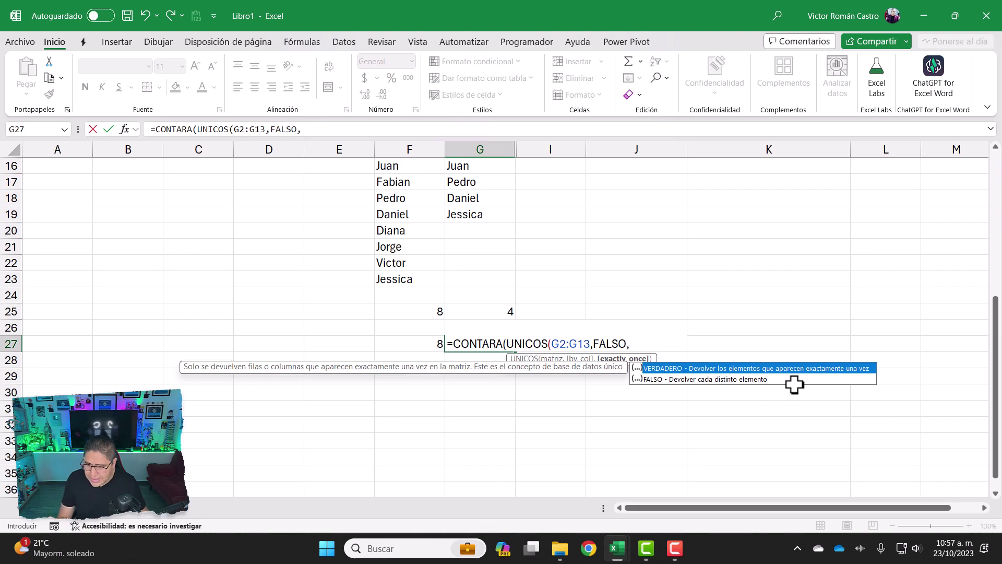
key(Tab)
text())
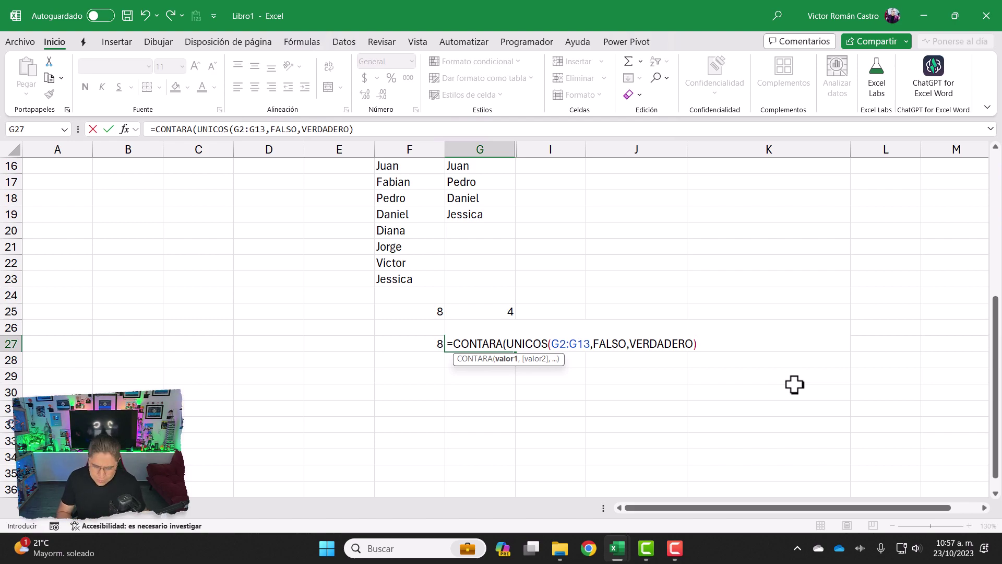
key(Return)
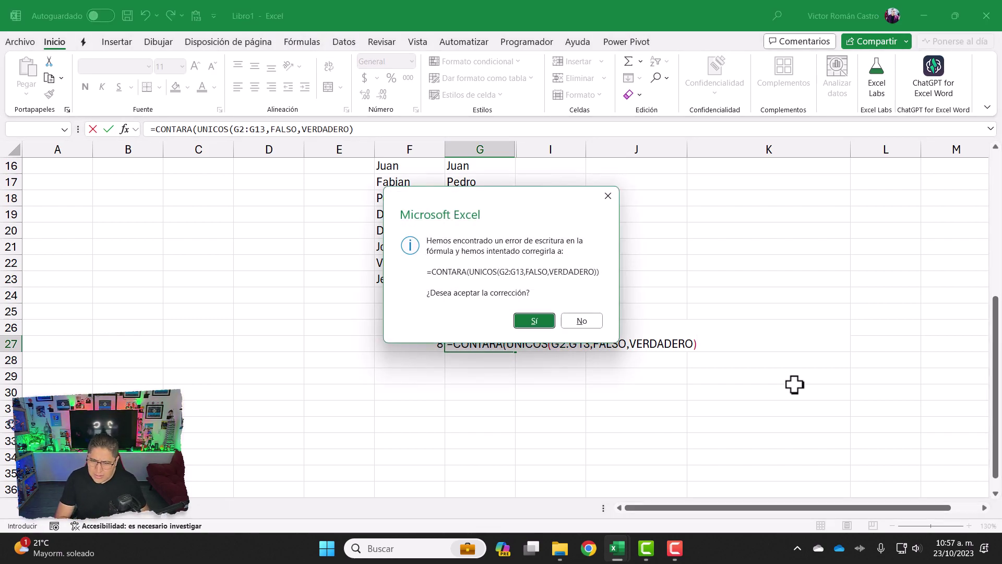
key(Return)
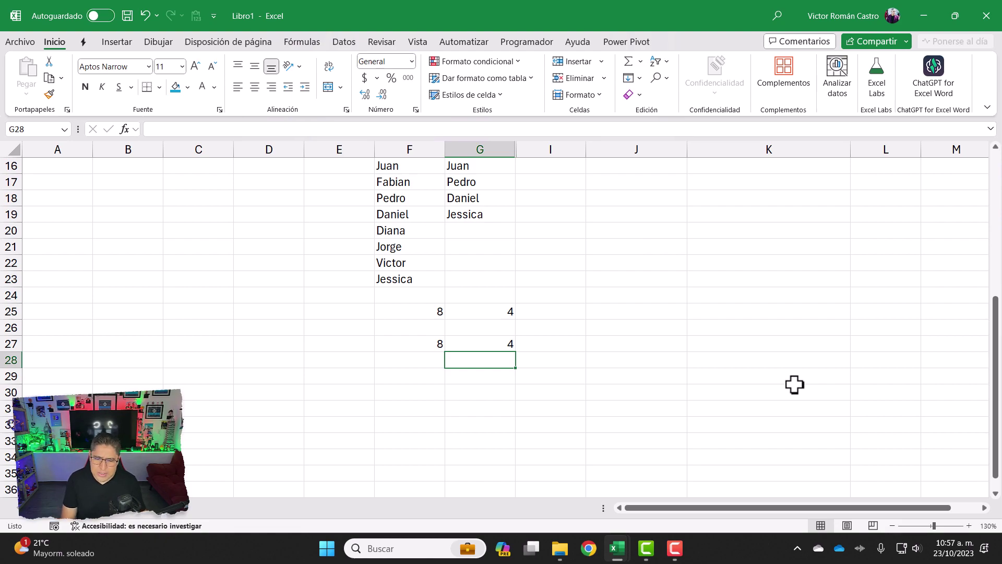
key(Up)
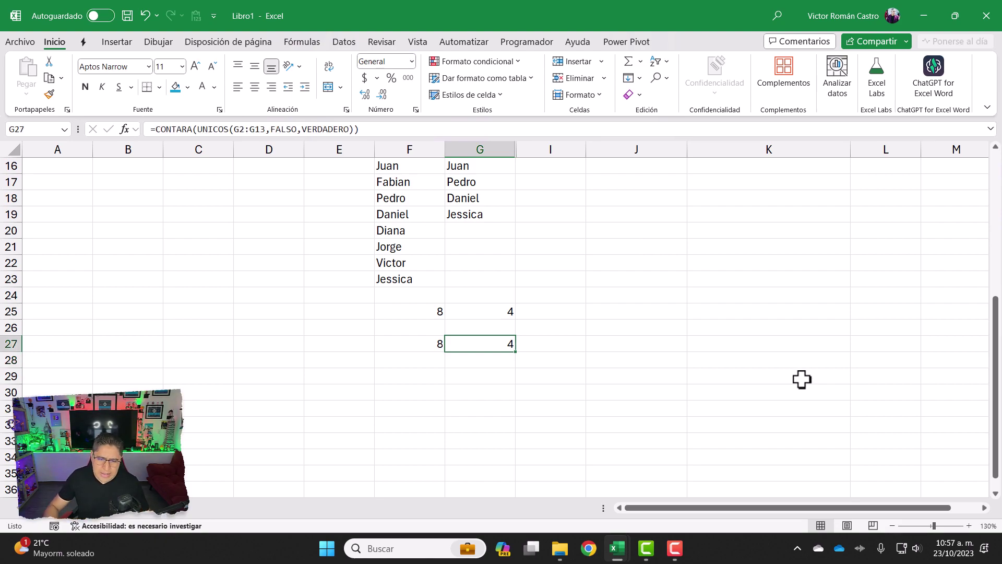
scroll(610, 260, up, 4)
scroll(610, 260, up, 1)
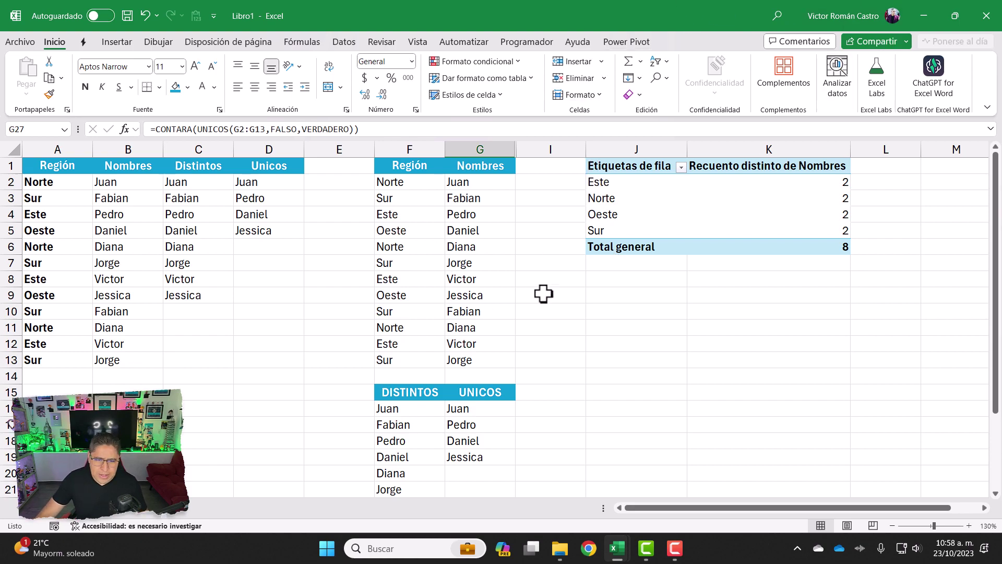
scroll(237, 246, down, 1)
scroll(318, 223, up, 1)
drag(188, 187, 210, 296)
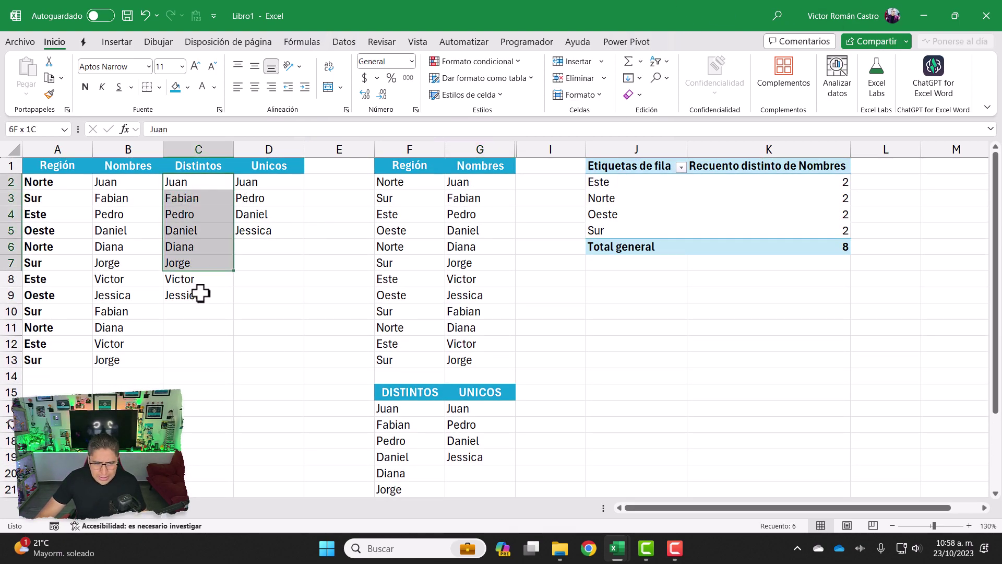